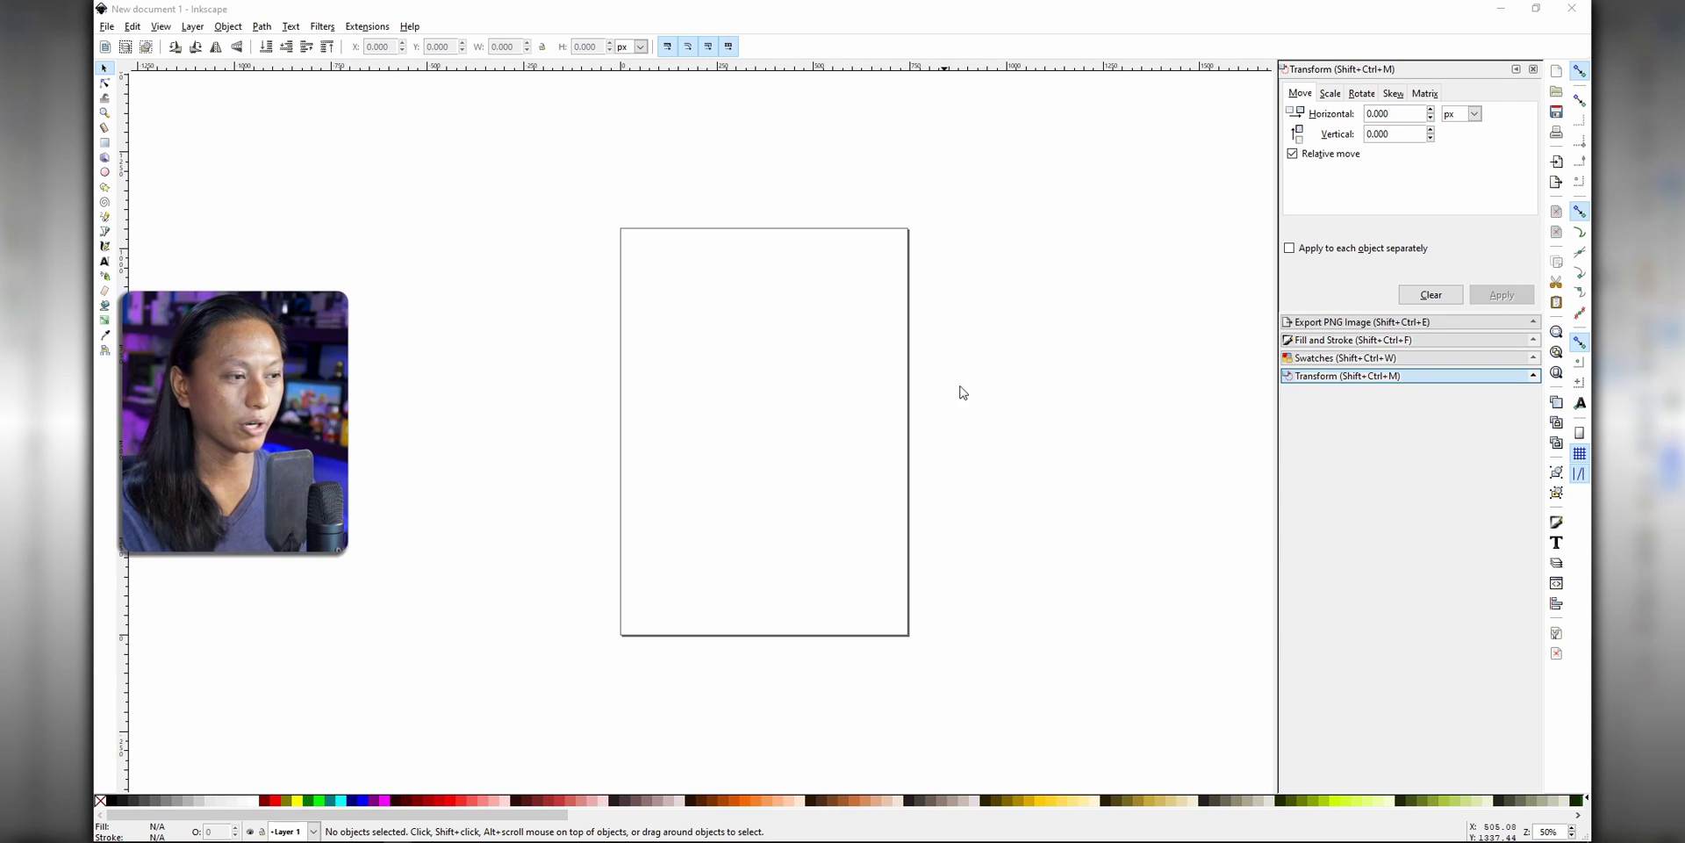
# Paste the copied gameplay screenshot into the document and resize the page to fit it
pyautogui.hotkey('ctrl', 'v')
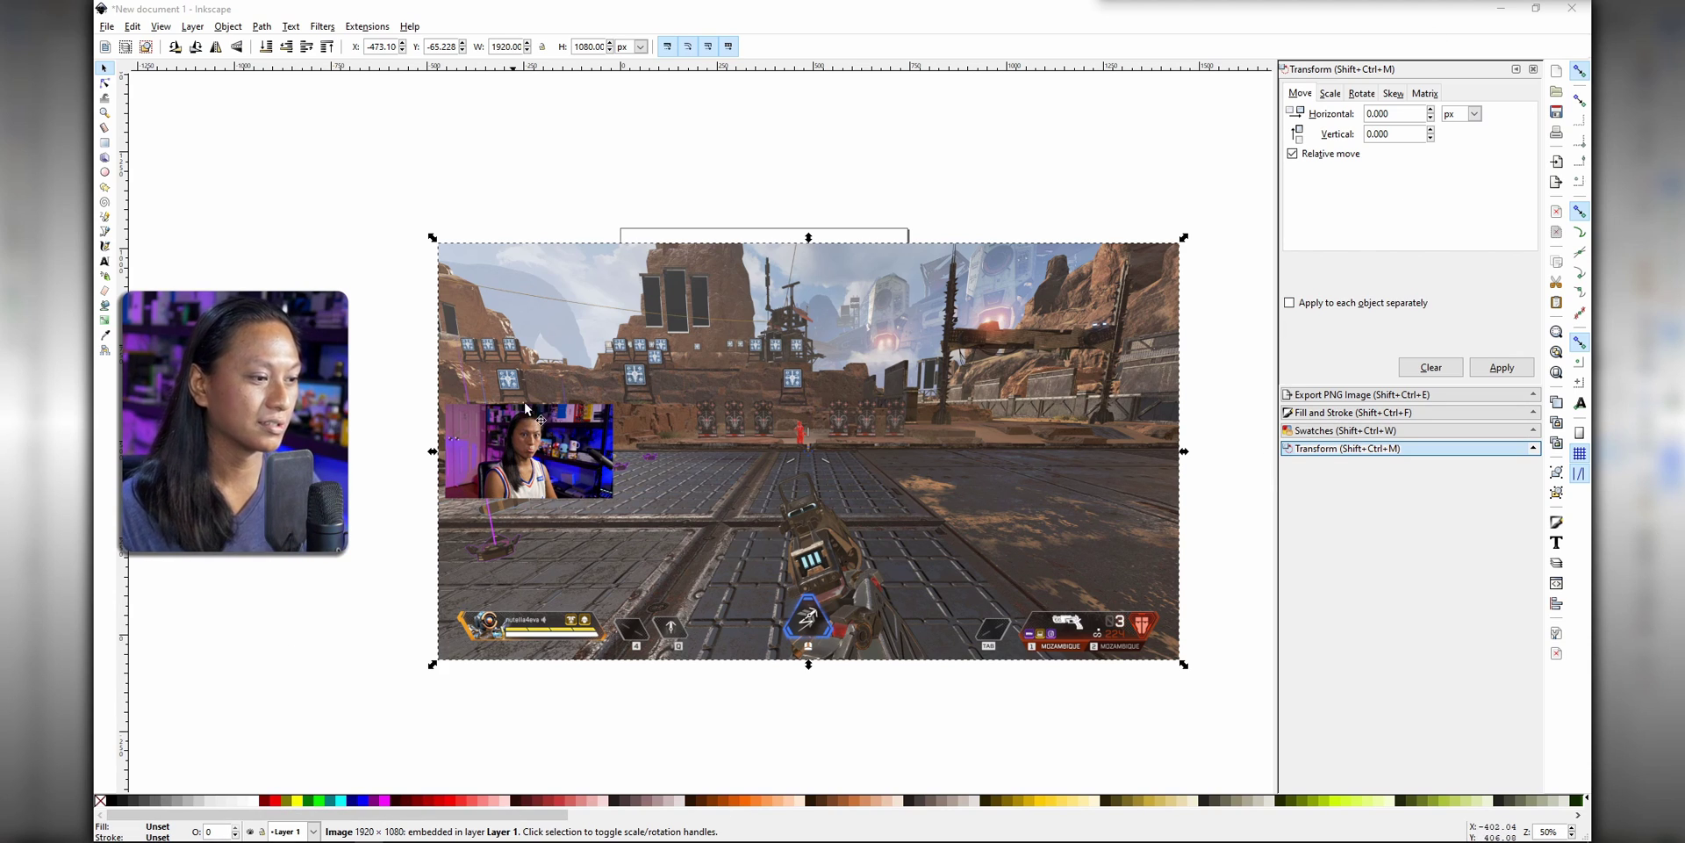
pyautogui.click(106, 26)
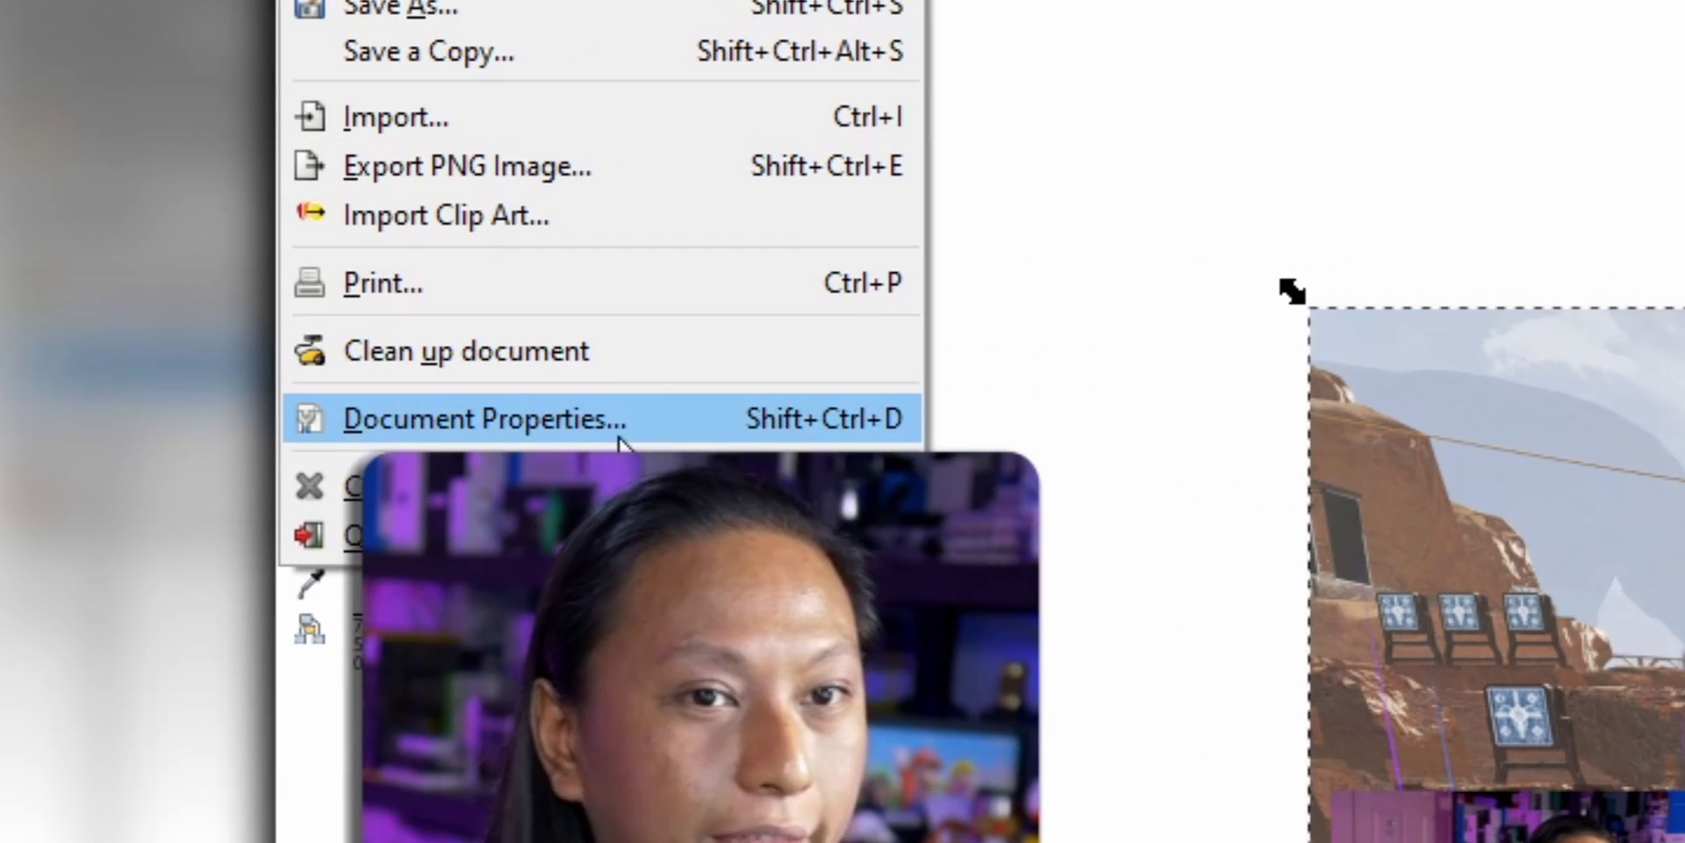
pyautogui.click(617, 437)
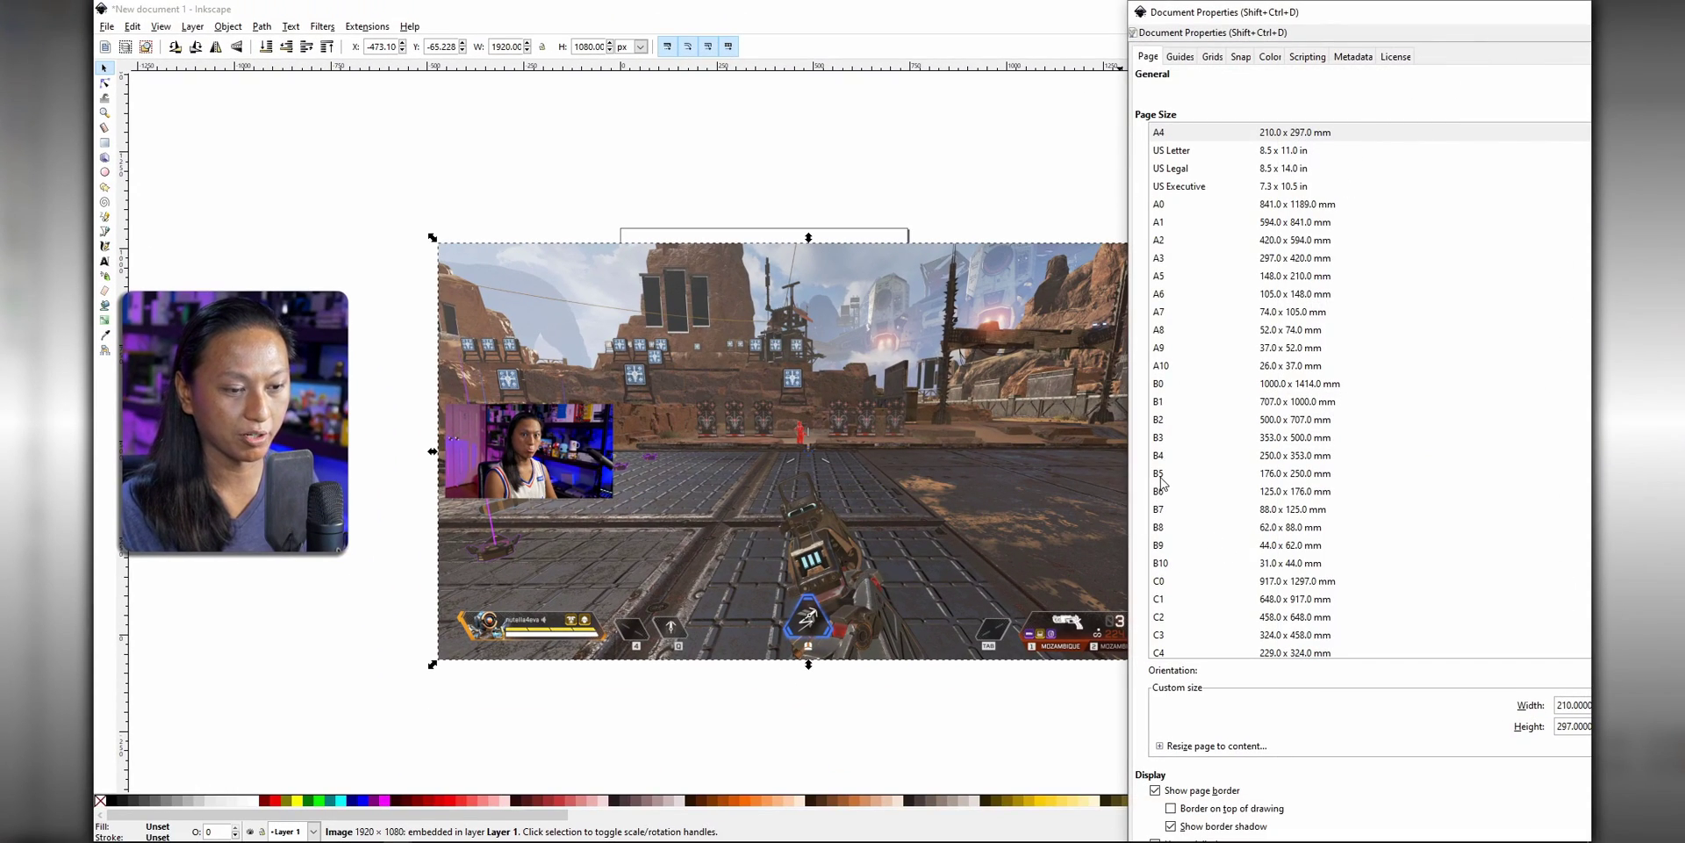
pyautogui.scroll(-5, 1161, 482)
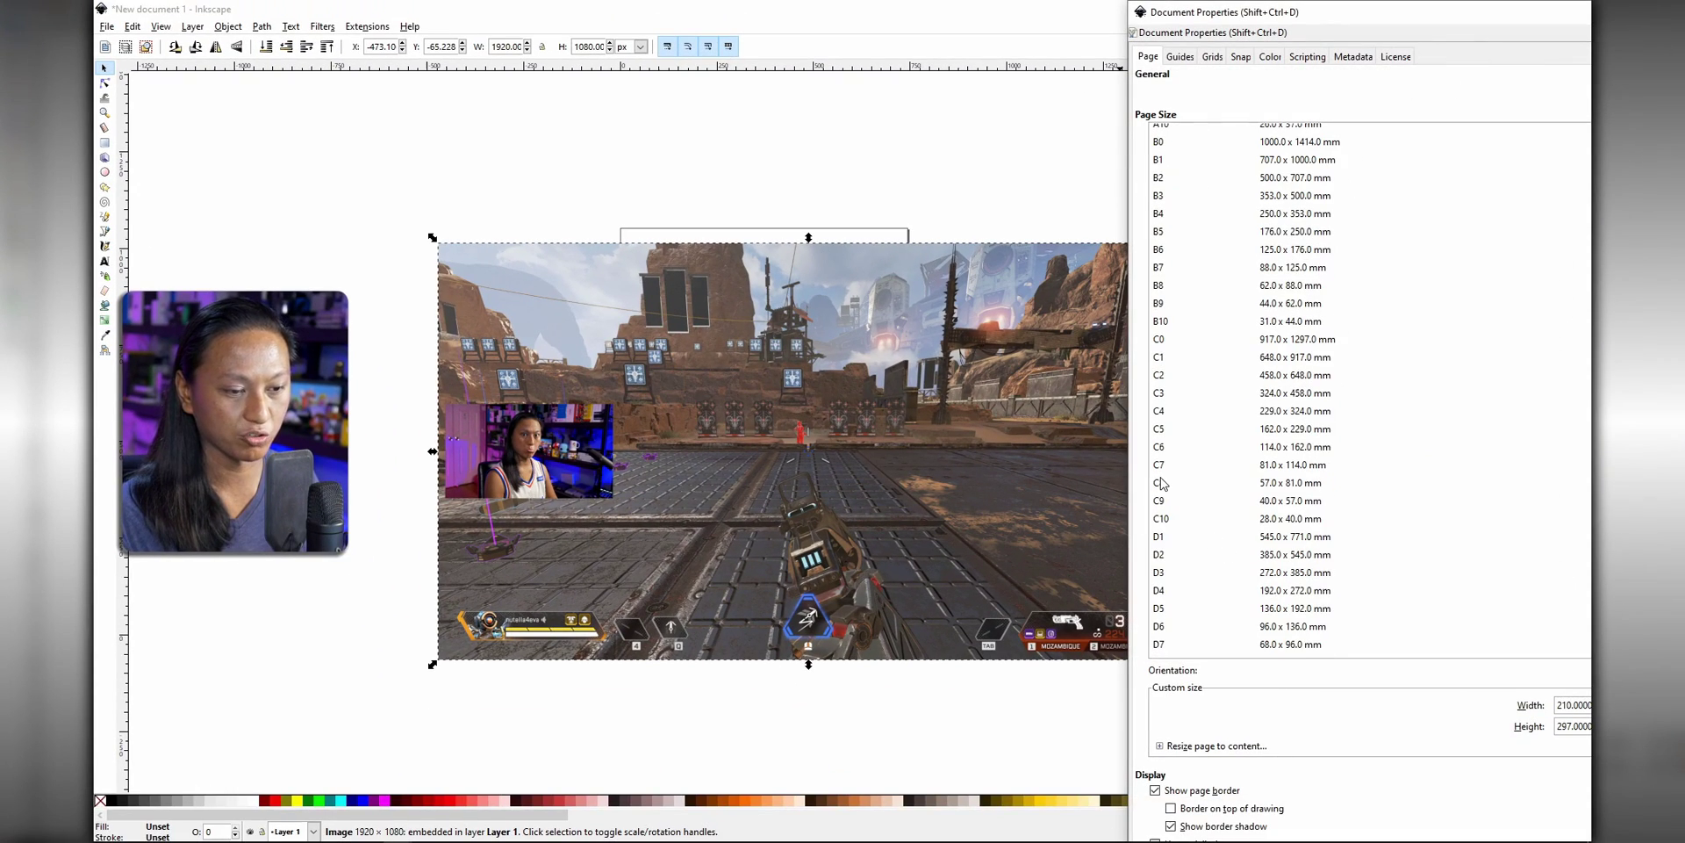
pyautogui.click(1179, 749)
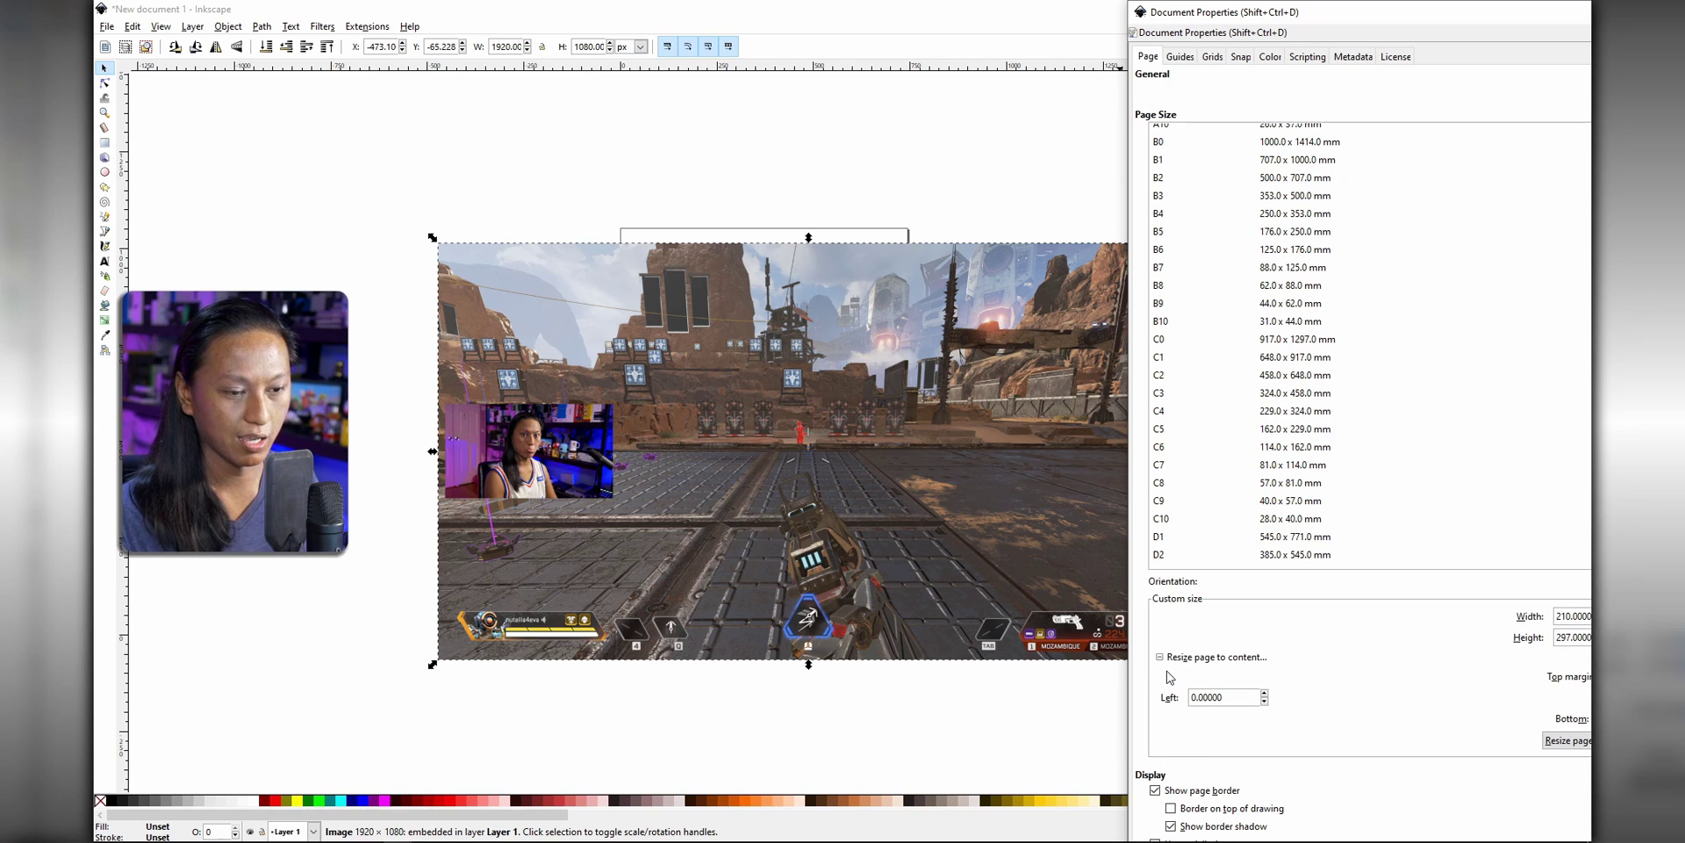
pyautogui.moveTo(1130, 156); pyautogui.dragTo(526, 156)
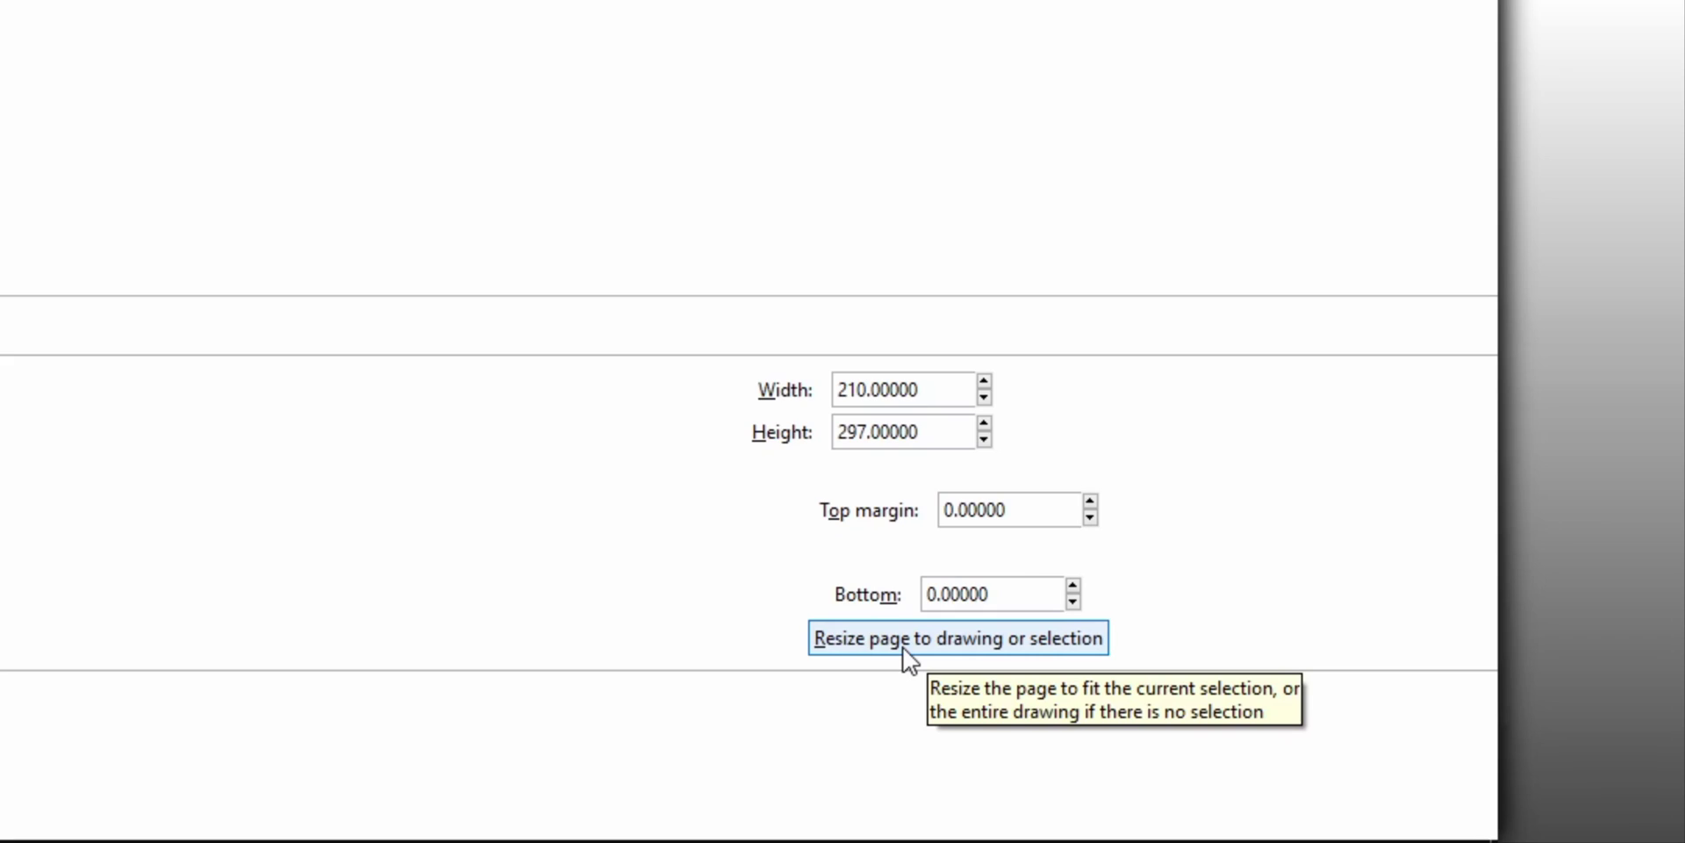
pyautogui.click(903, 638)
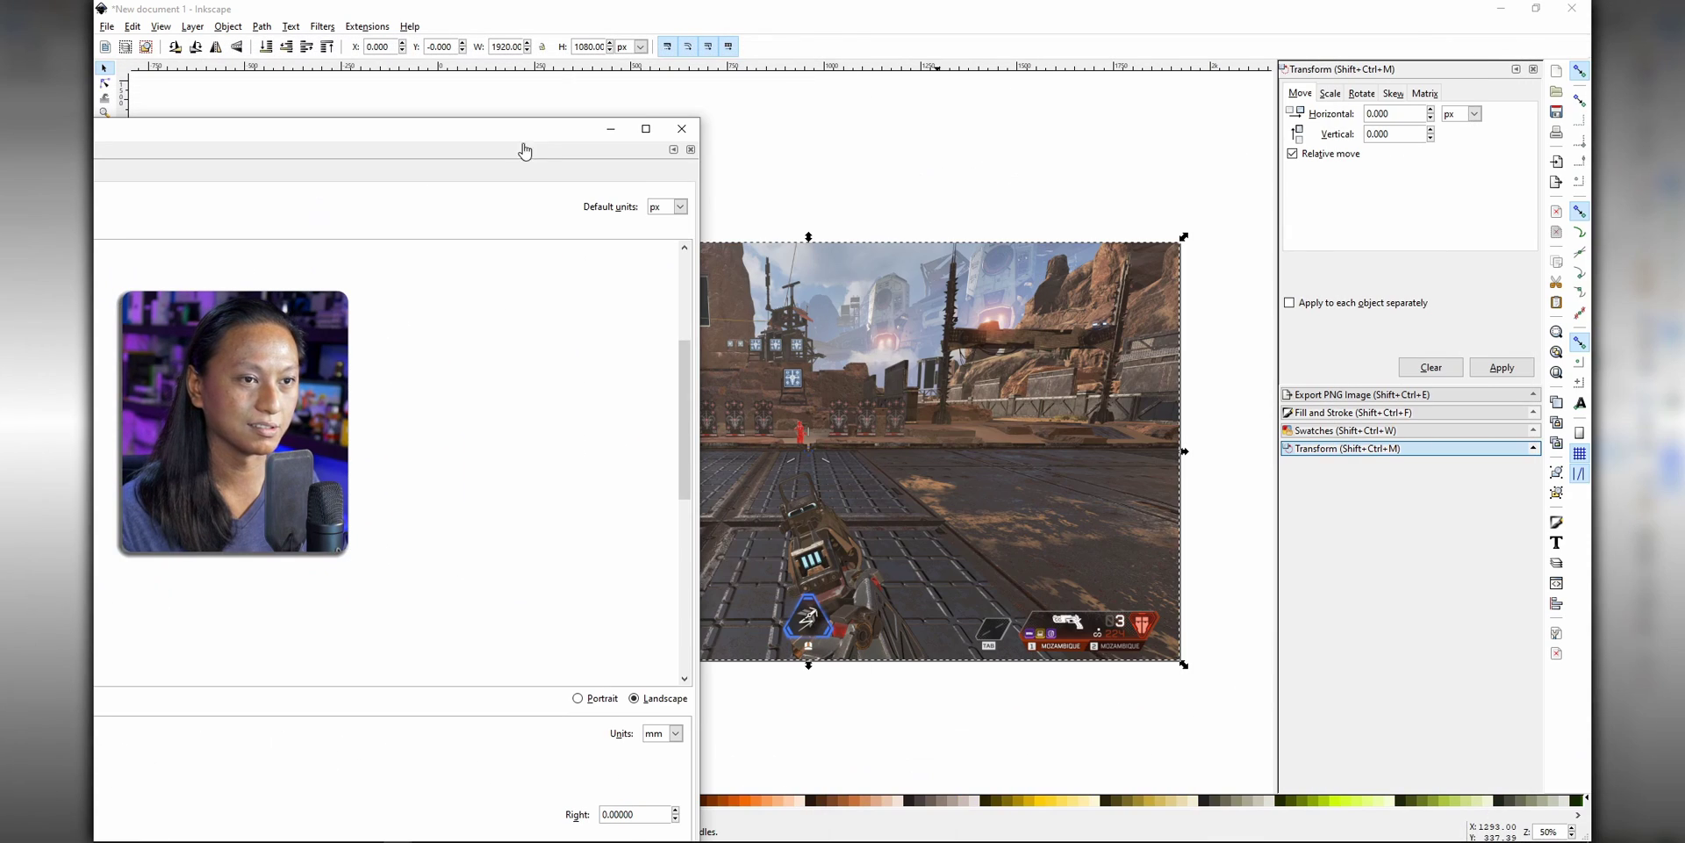
pyautogui.click(682, 128)
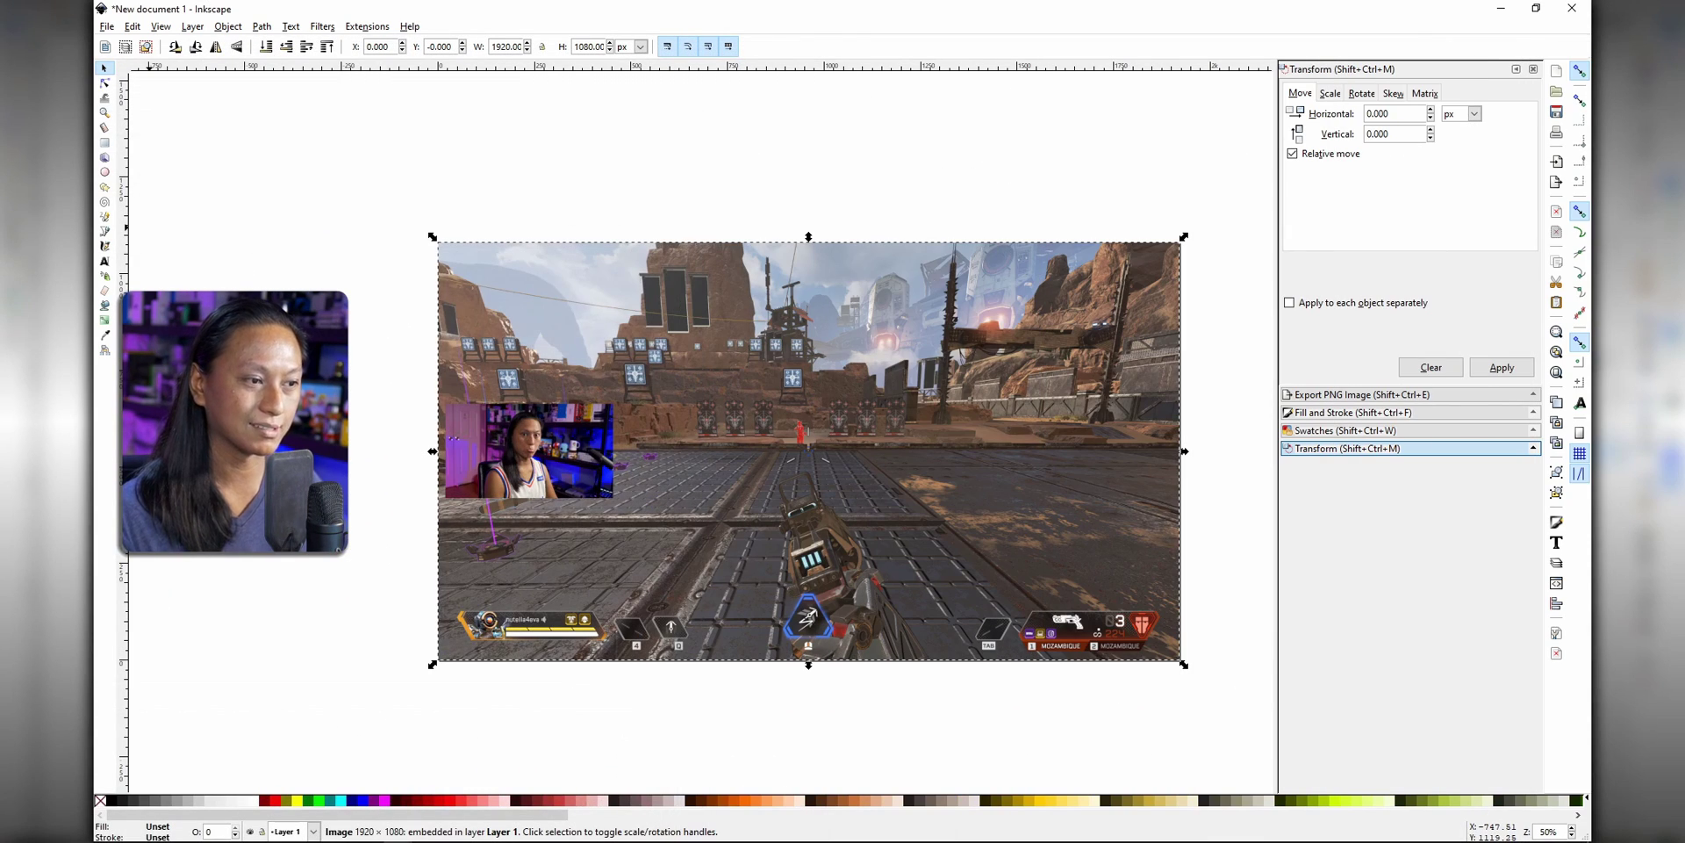
pyautogui.click(862, 339)
pyautogui.moveTo(862, 339); pyautogui.dragTo(756, 288)
pyautogui.hotkey('ctrl', 'z')
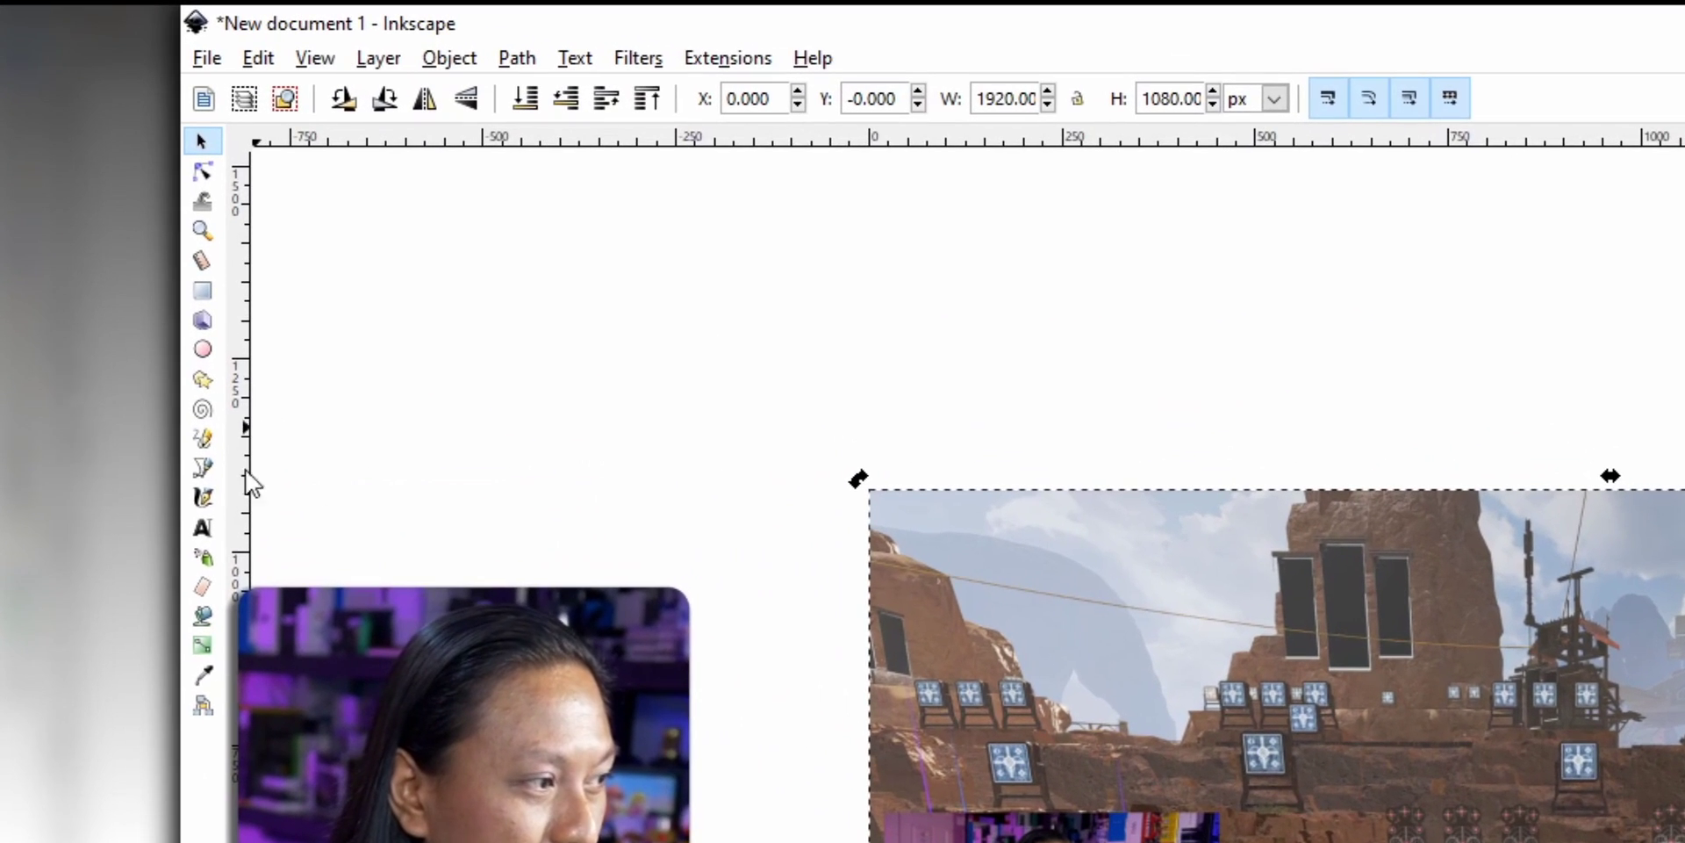
# Switch to the Bezier pen tool to trace an outline around the webcam picture in the screenshot
pyautogui.click(203, 496)
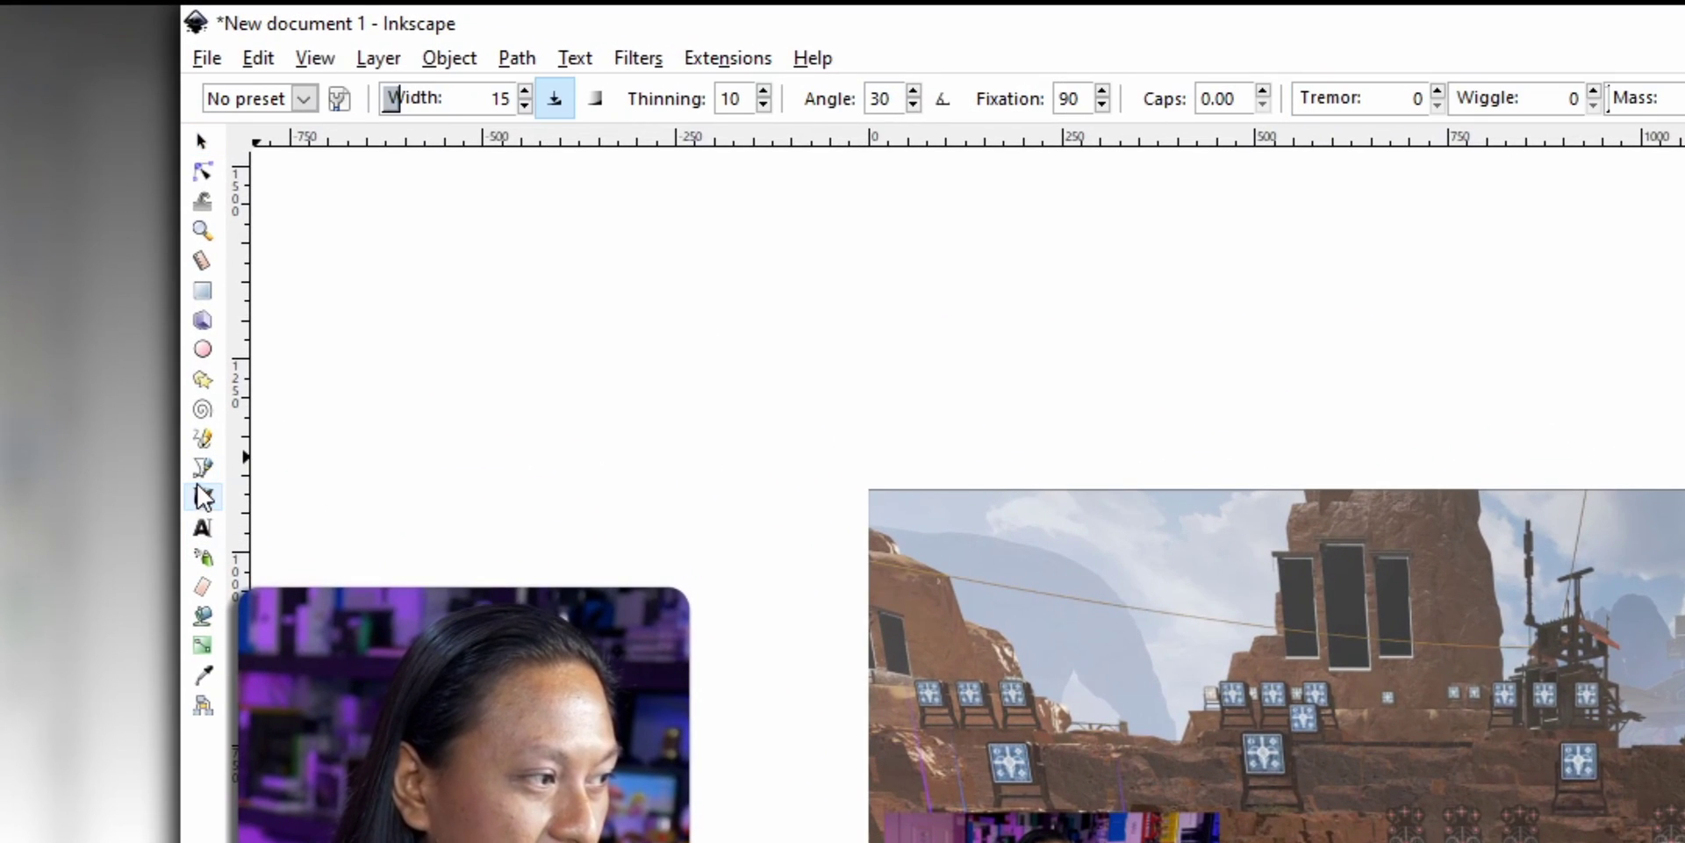
pyautogui.click(203, 467)
pyautogui.press('+')
pyautogui.press('+')
pyautogui.press('+')
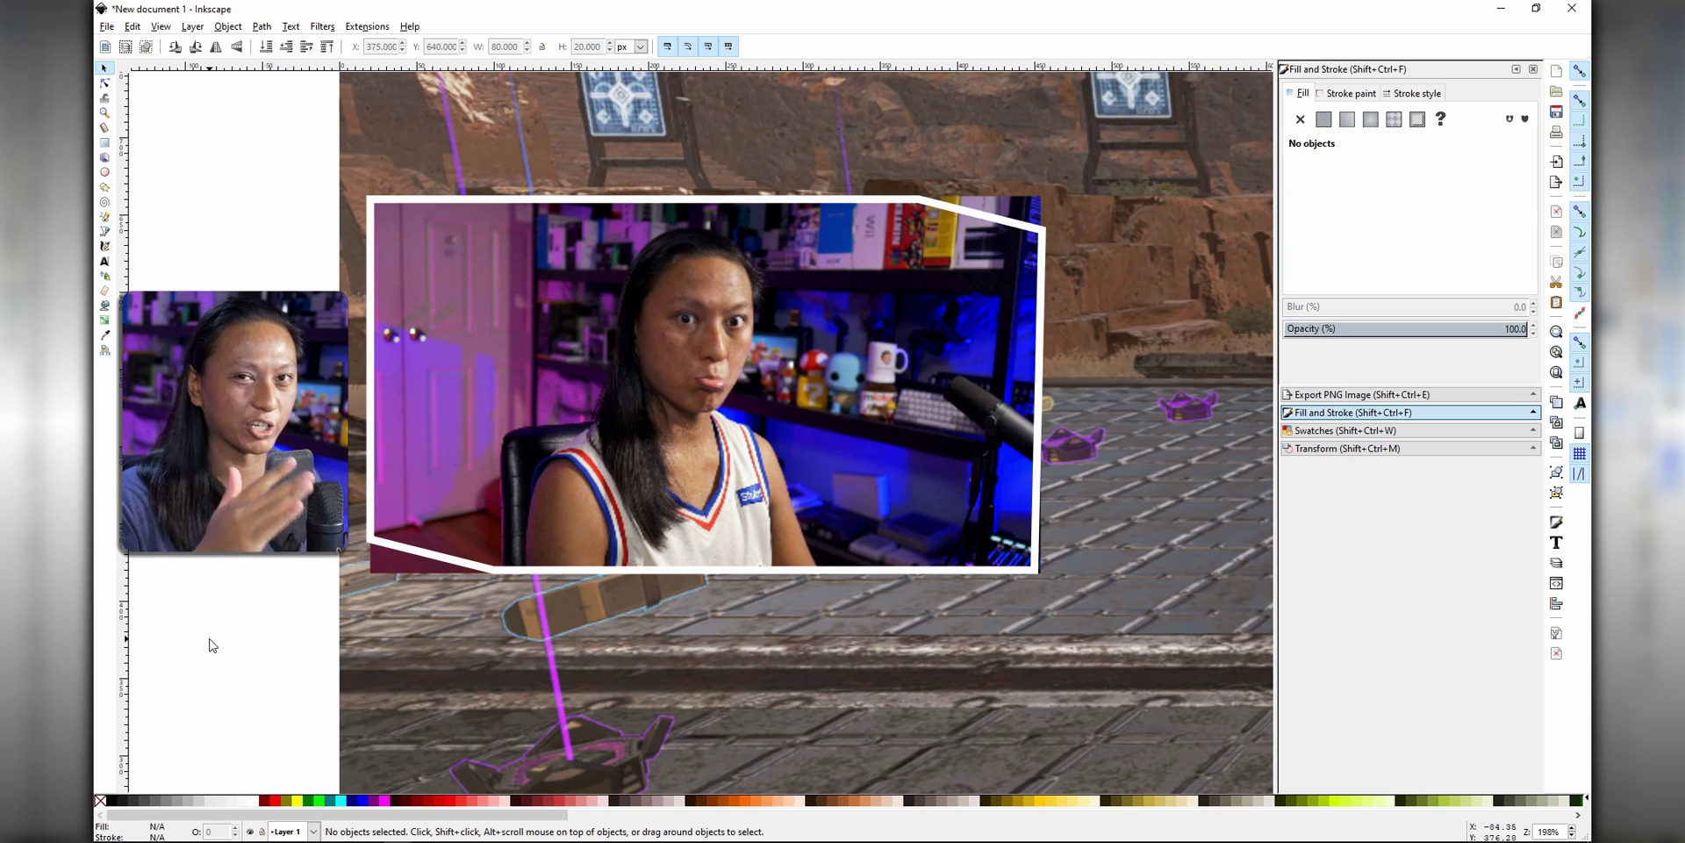
# Set the stroke colour of the white webcam outline to red, with green and blue at 0
pyautogui.click(968, 210)
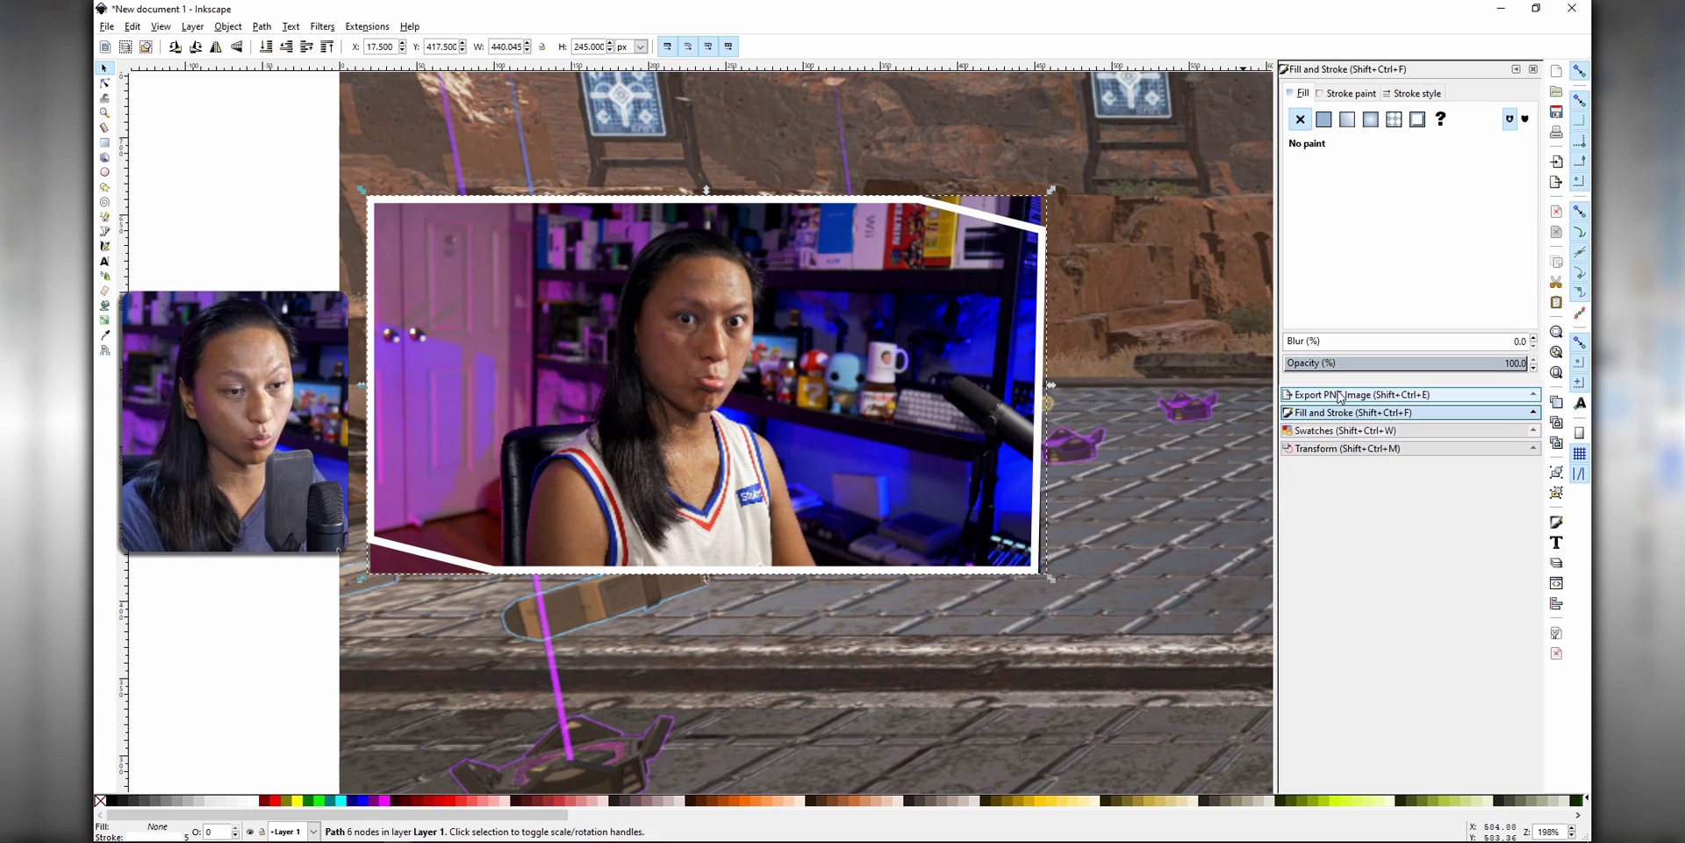
pyautogui.click(1354, 94)
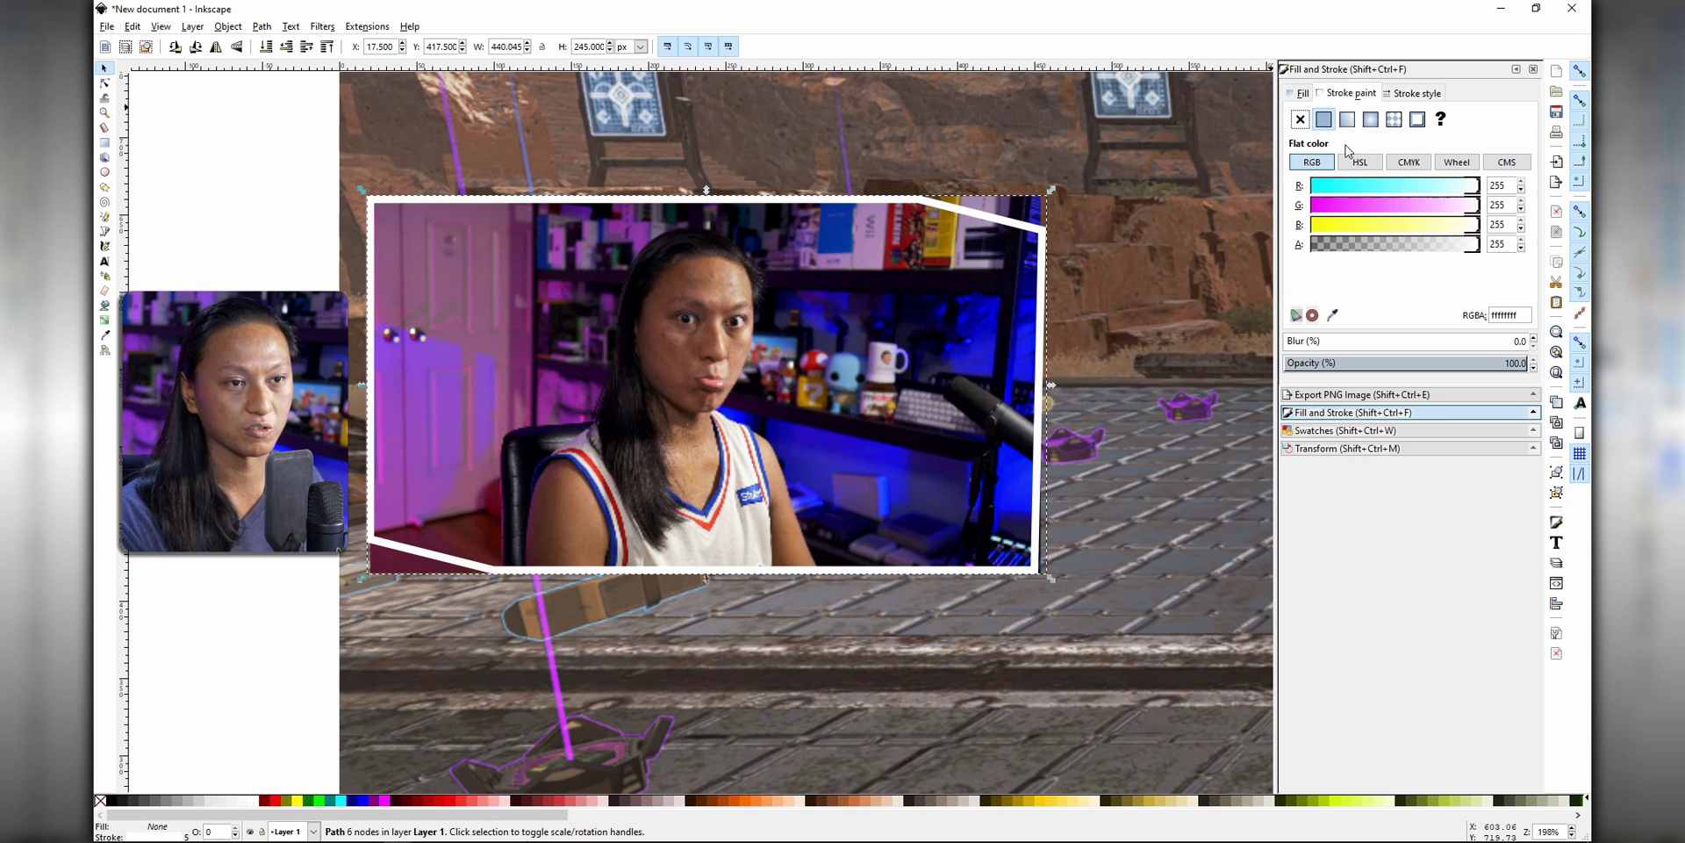
pyautogui.moveTo(1372, 205); pyautogui.dragTo(1308, 207)
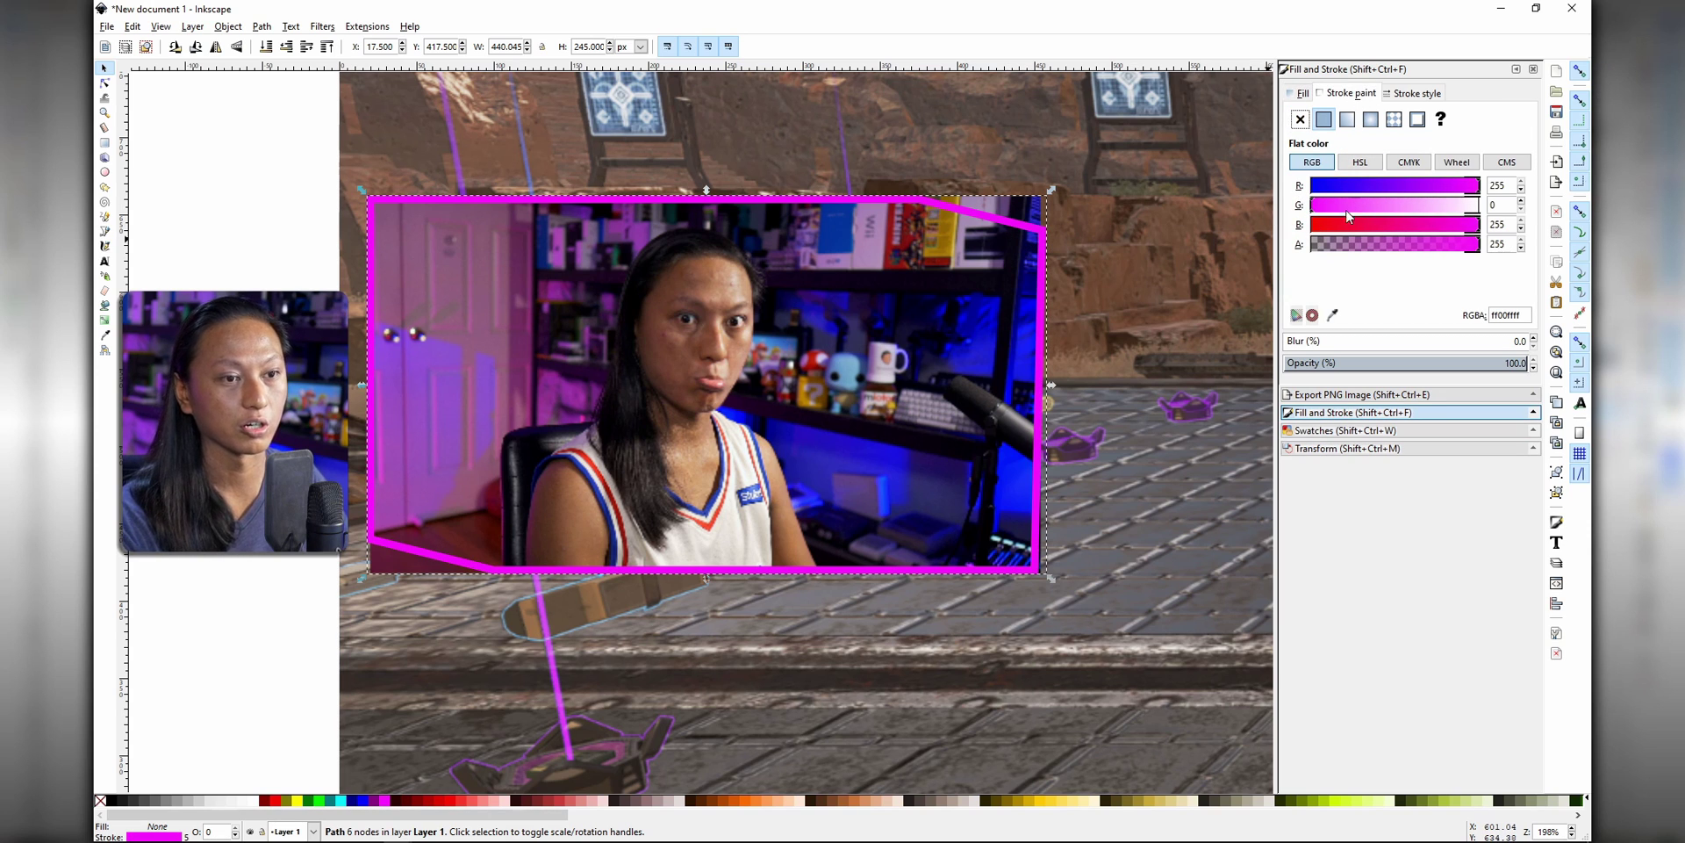
pyautogui.moveTo(1478, 225); pyautogui.dragTo(1310, 225)
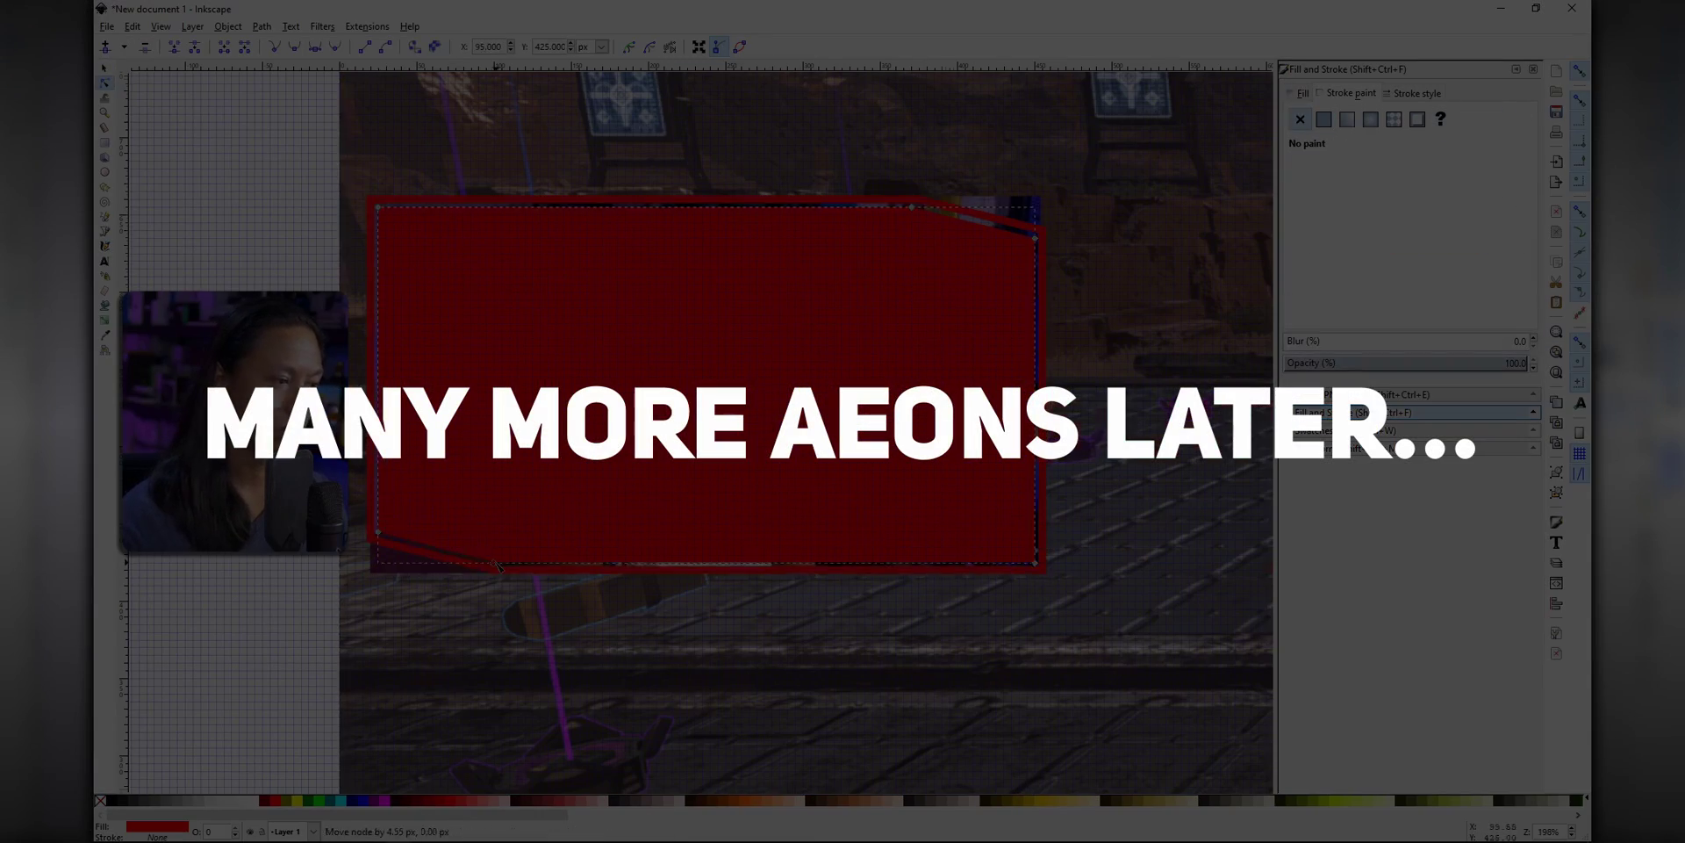
# Delete the gameplay screenshot behind the red shapes
pyautogui.scroll(1, 666, 238)
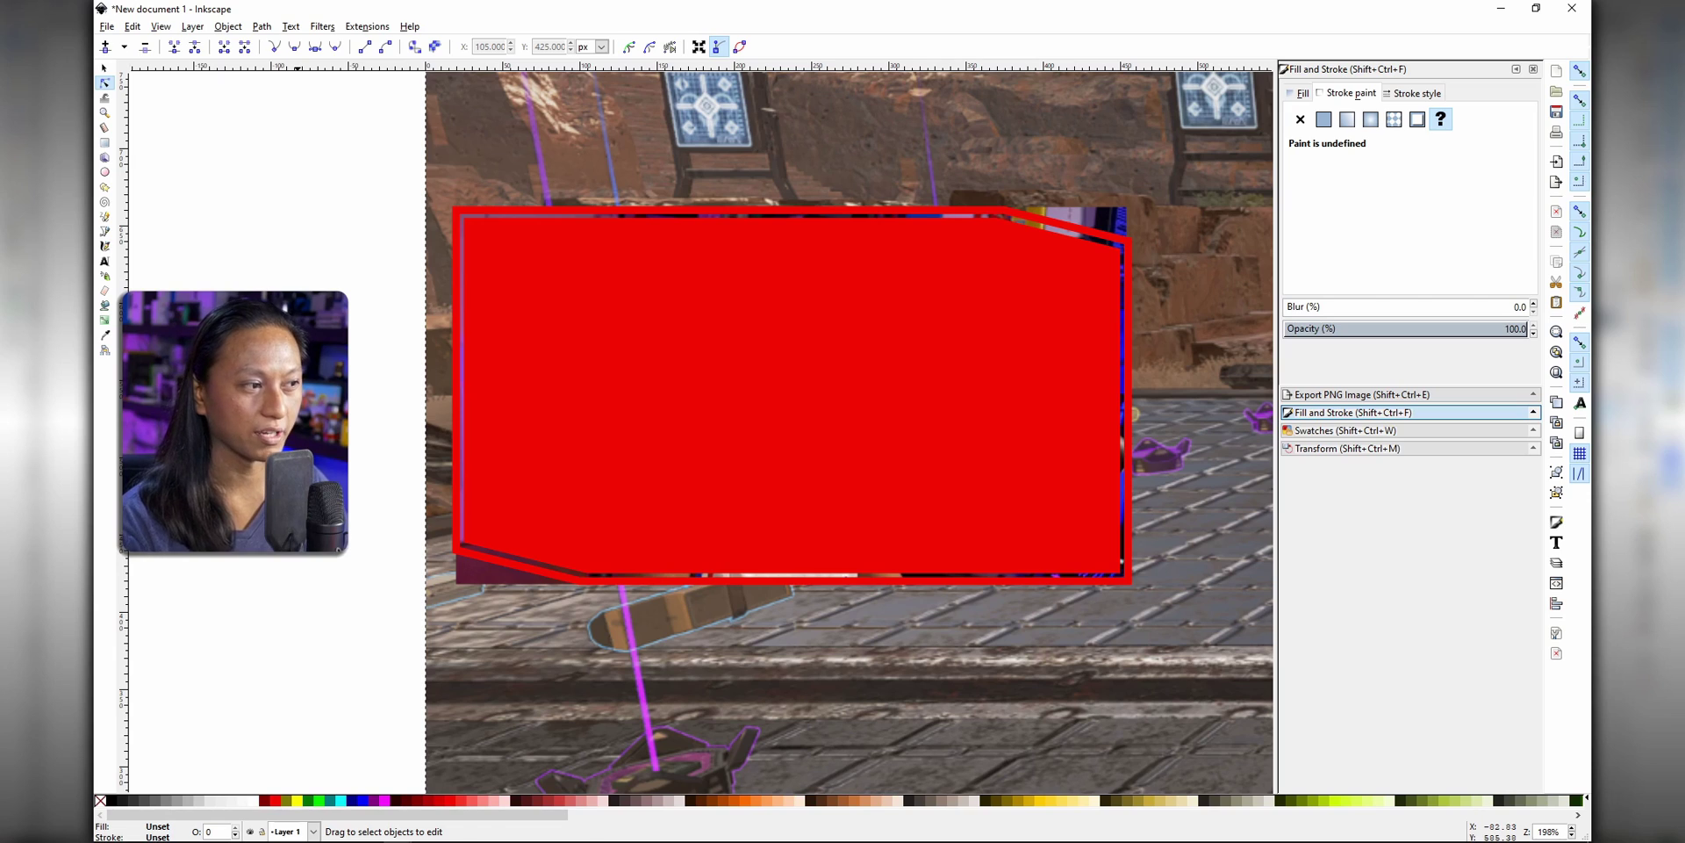
pyautogui.click(104, 70)
pyautogui.click(975, 138)
pyautogui.press('Delete')
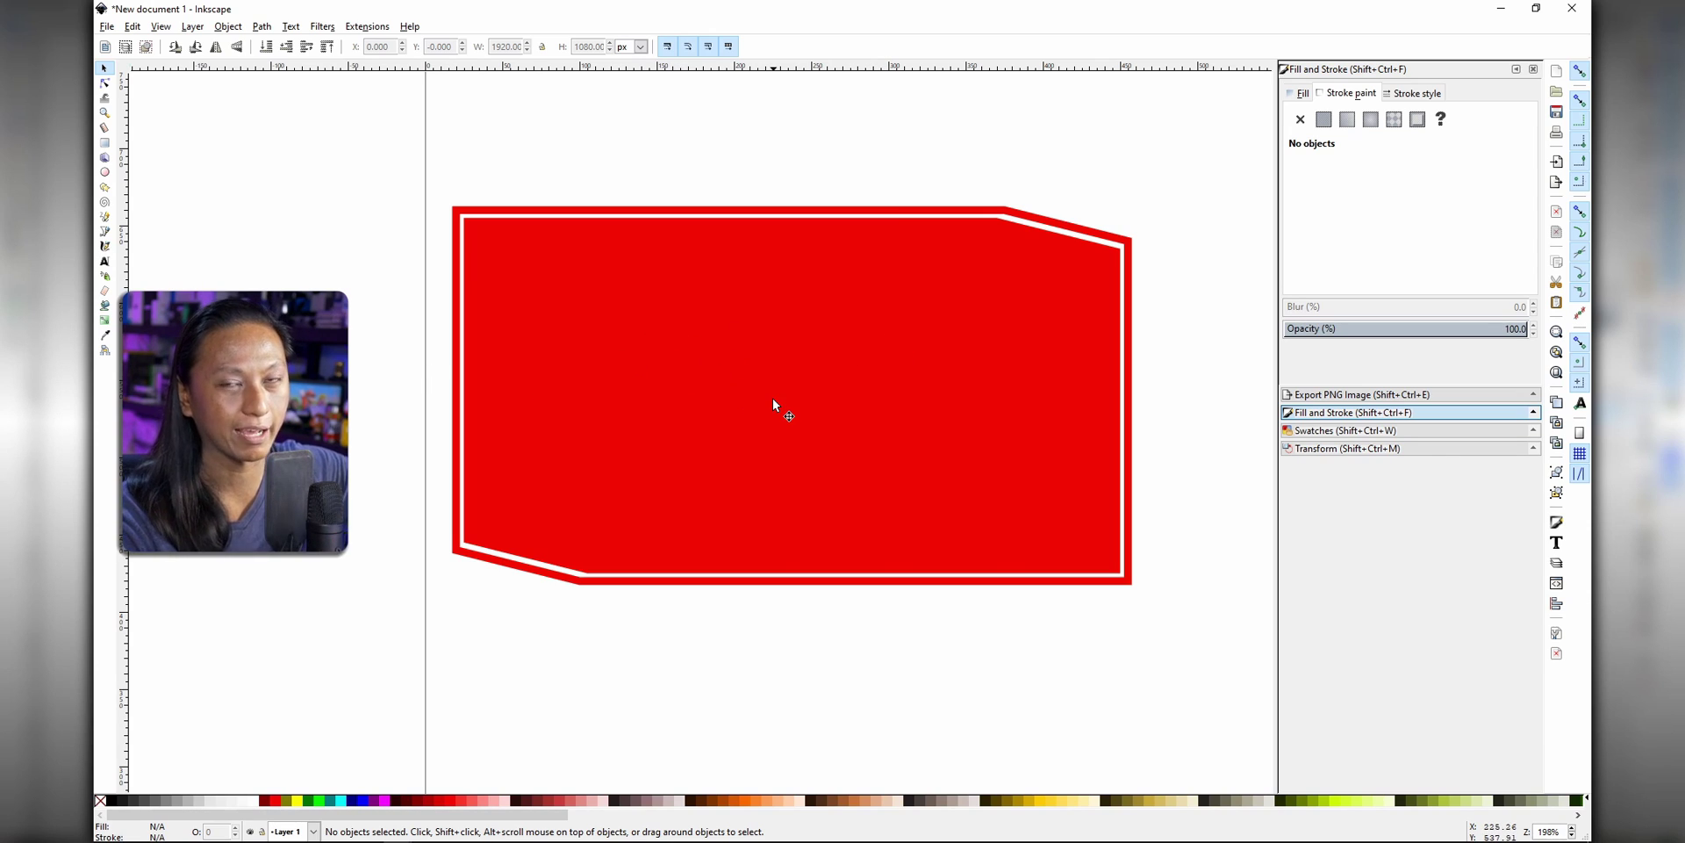
# Resize the page to fit the outline and the filled red shape inside it
pyautogui.moveTo(773, 398); pyautogui.dragTo(805, 445)
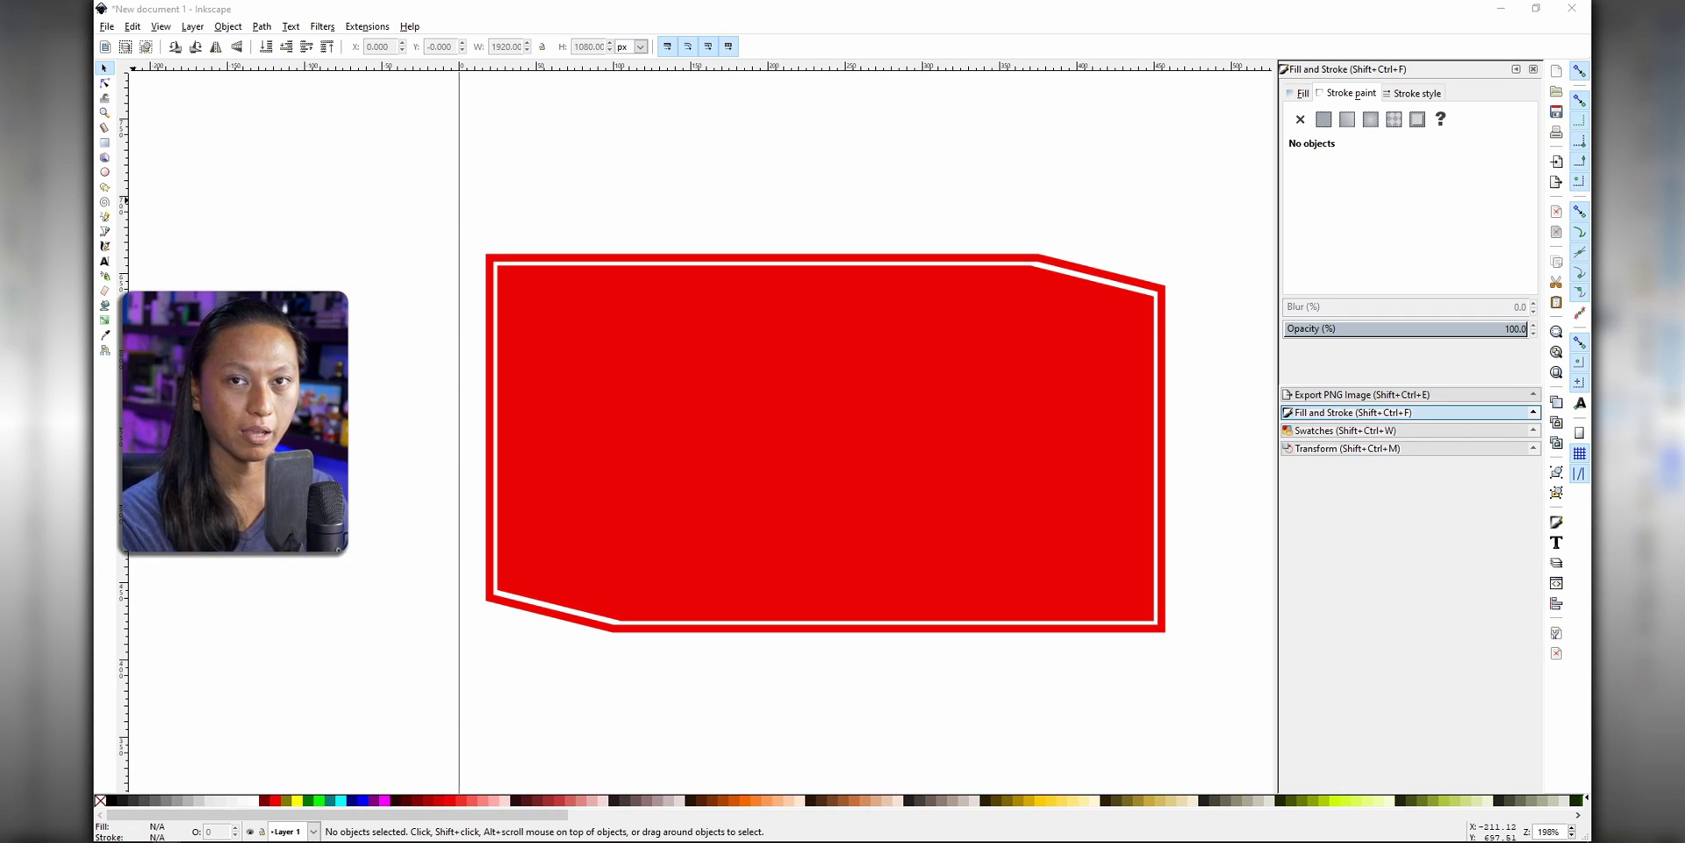
pyautogui.scroll(1, 797, 281)
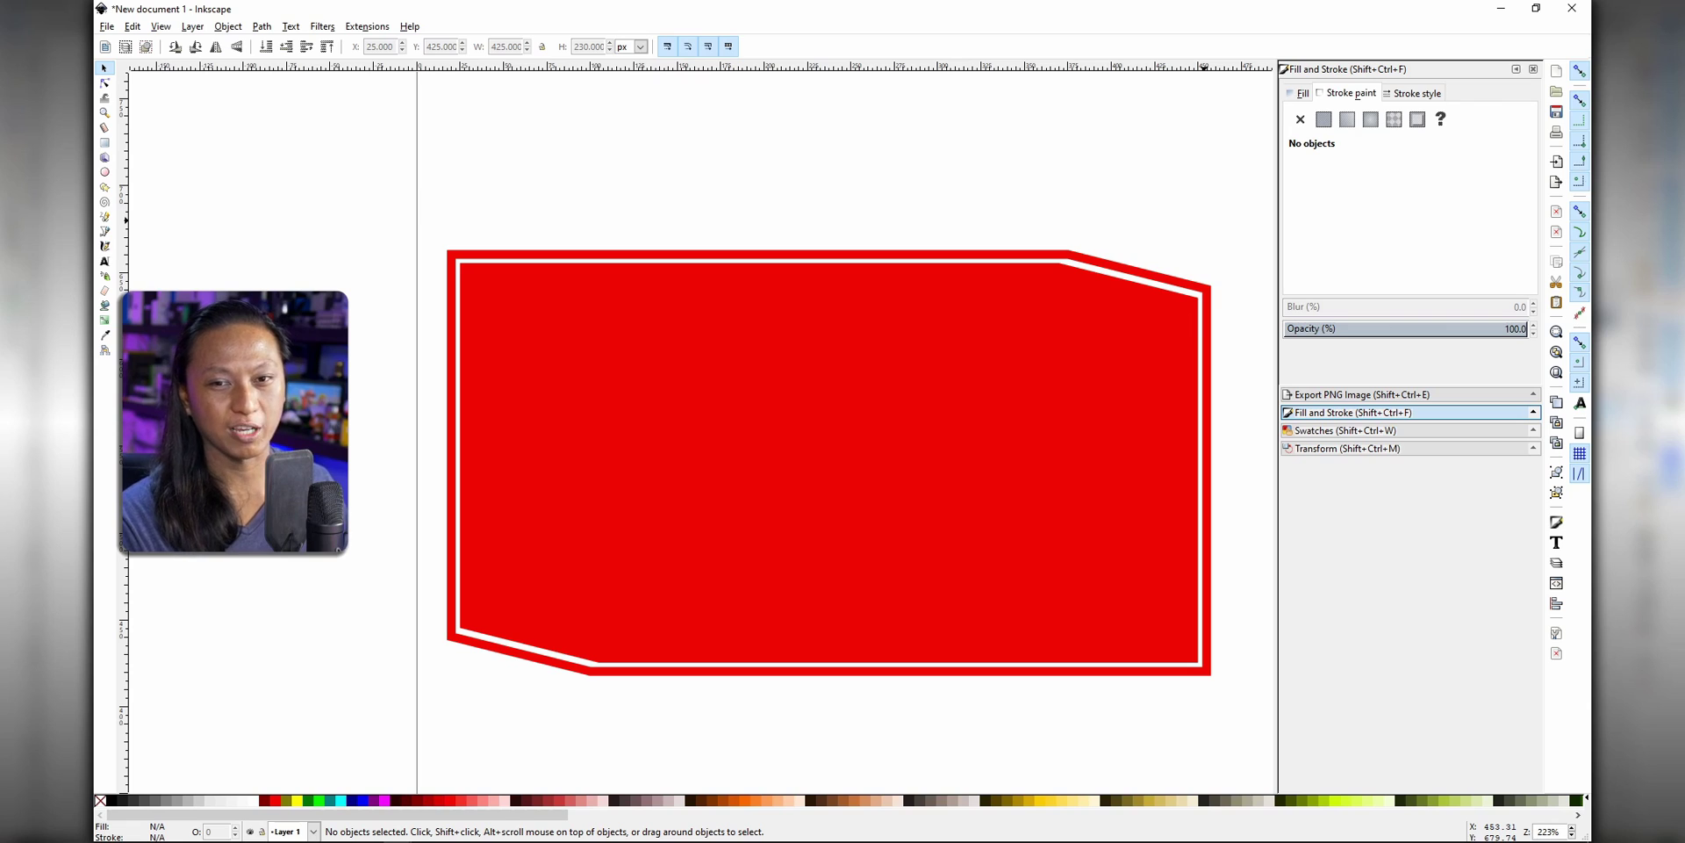
pyautogui.scroll(-5, 914, 402)
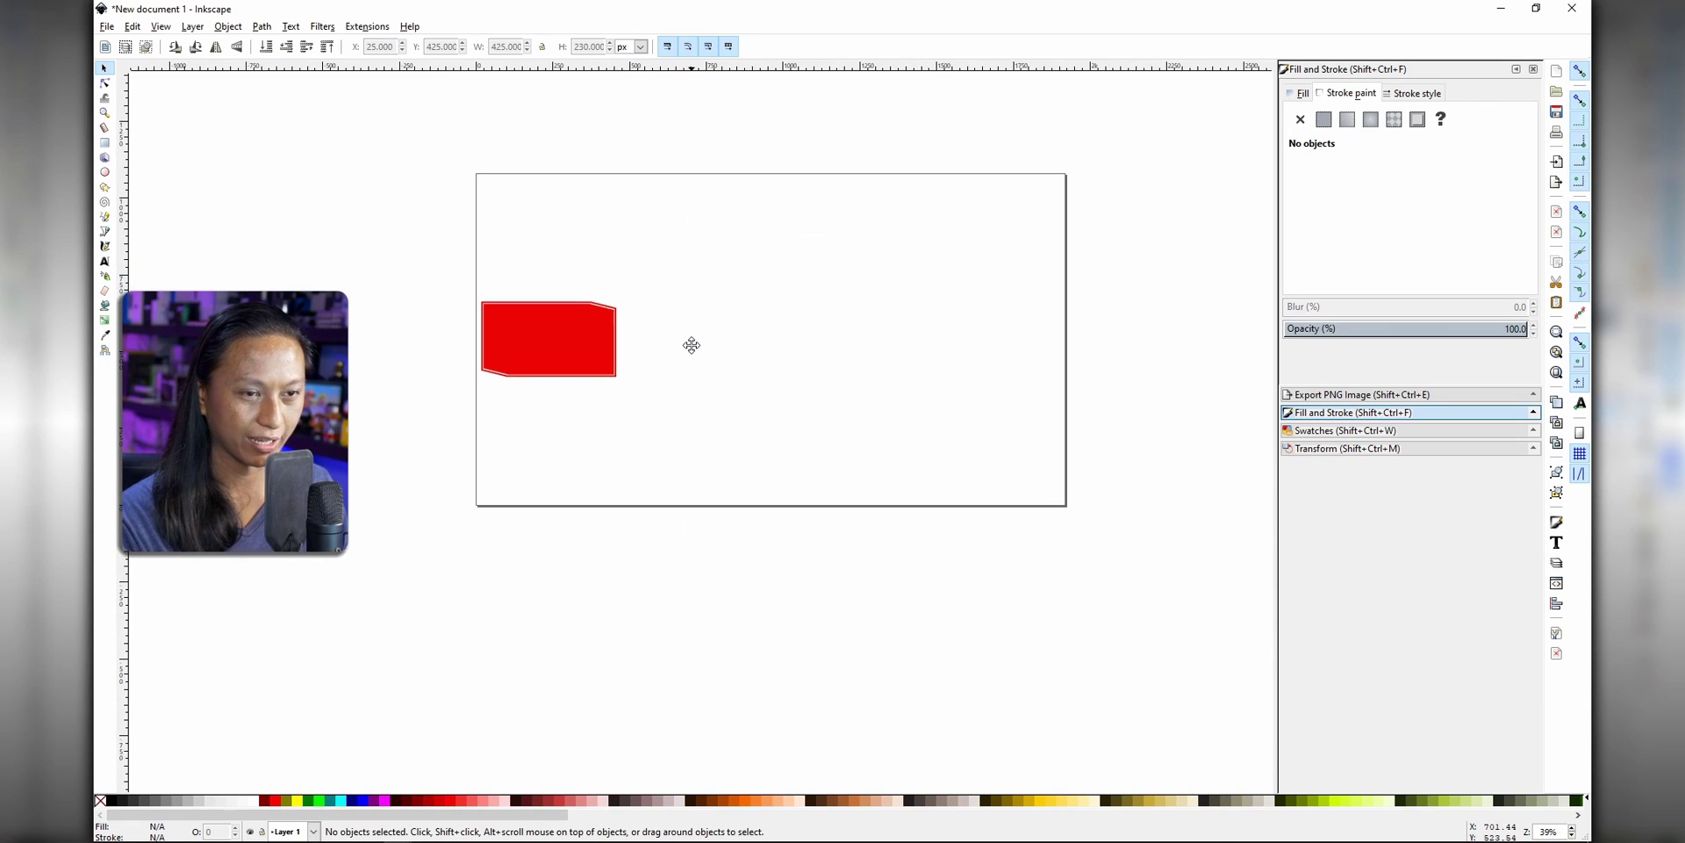
pyautogui.scroll(2, 608, 430)
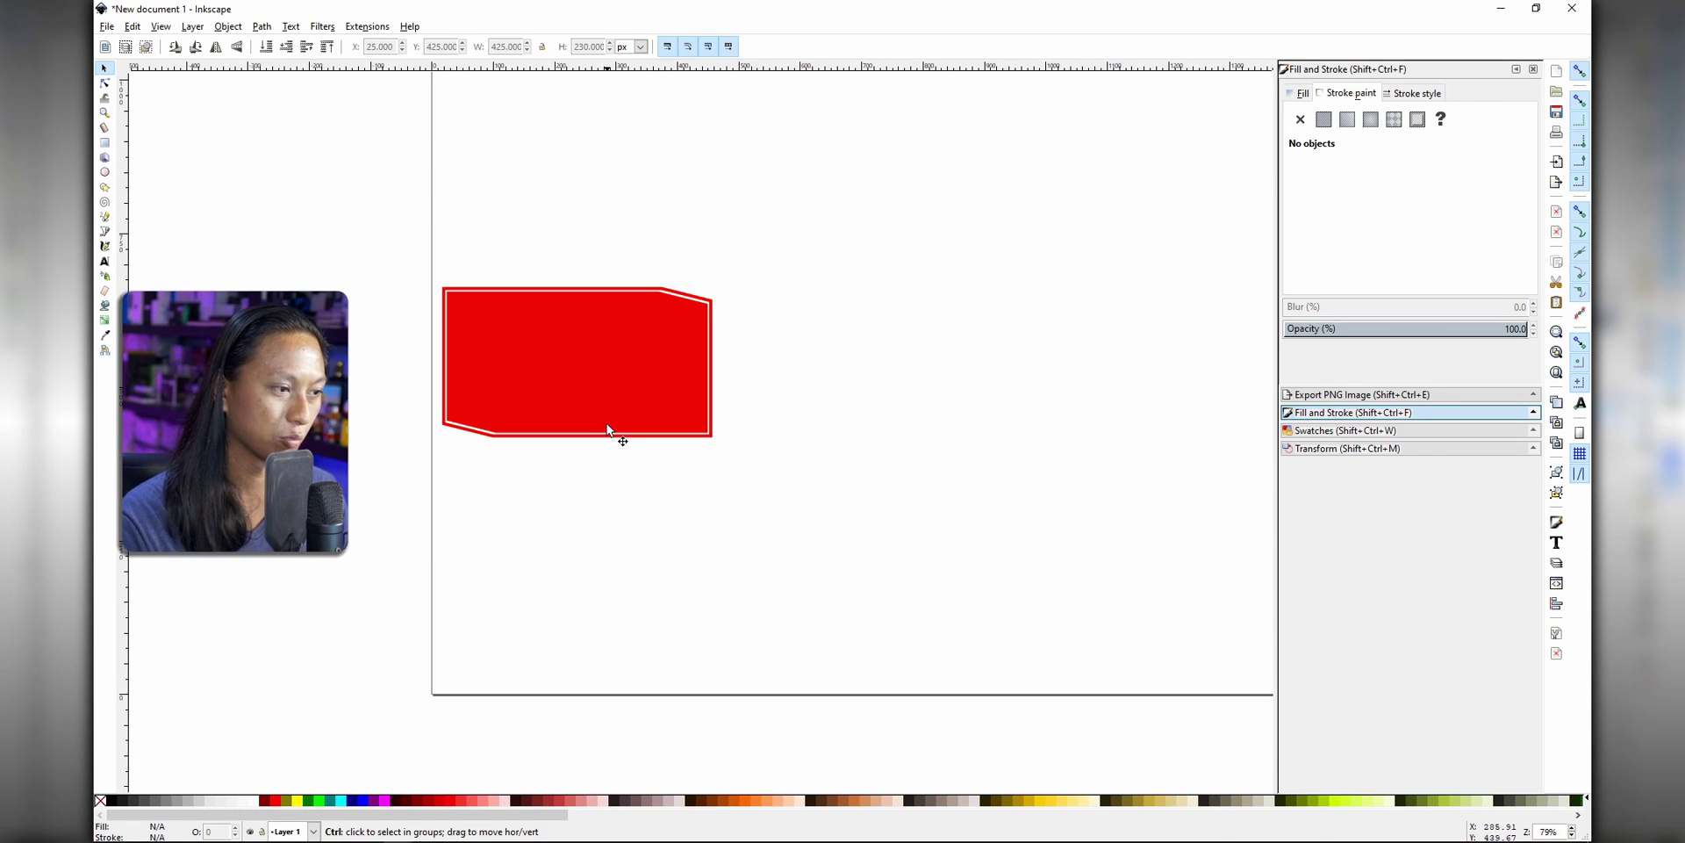
pyautogui.scroll(2, 607, 430)
pyautogui.moveTo(677, 361); pyautogui.dragTo(835, 447)
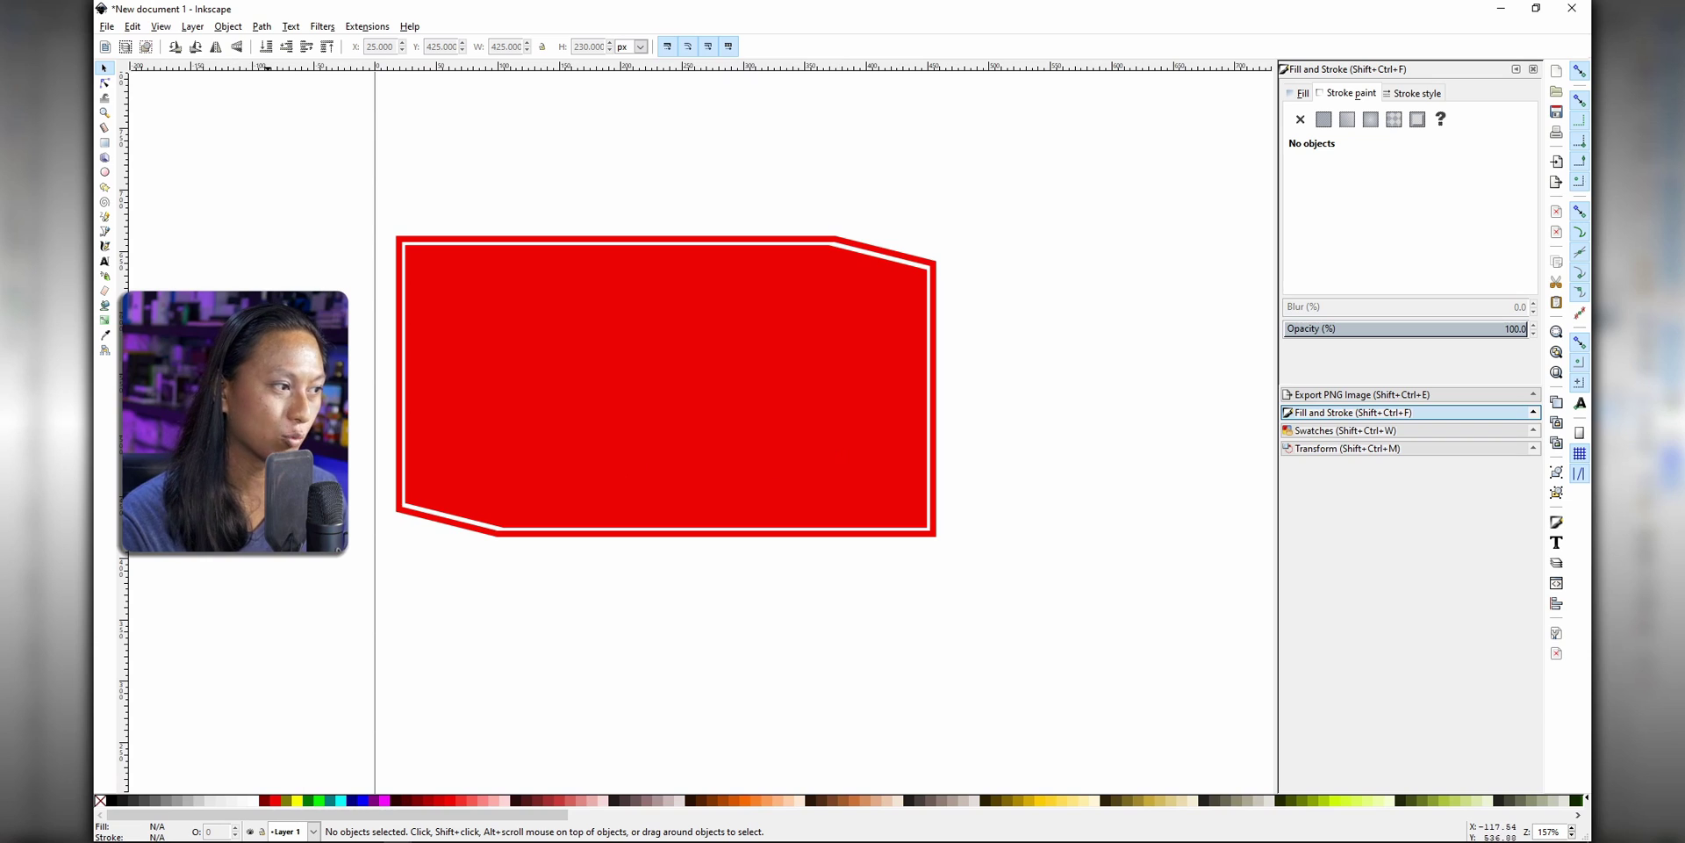
pyautogui.moveTo(261, 157); pyautogui.dragTo(1204, 632)
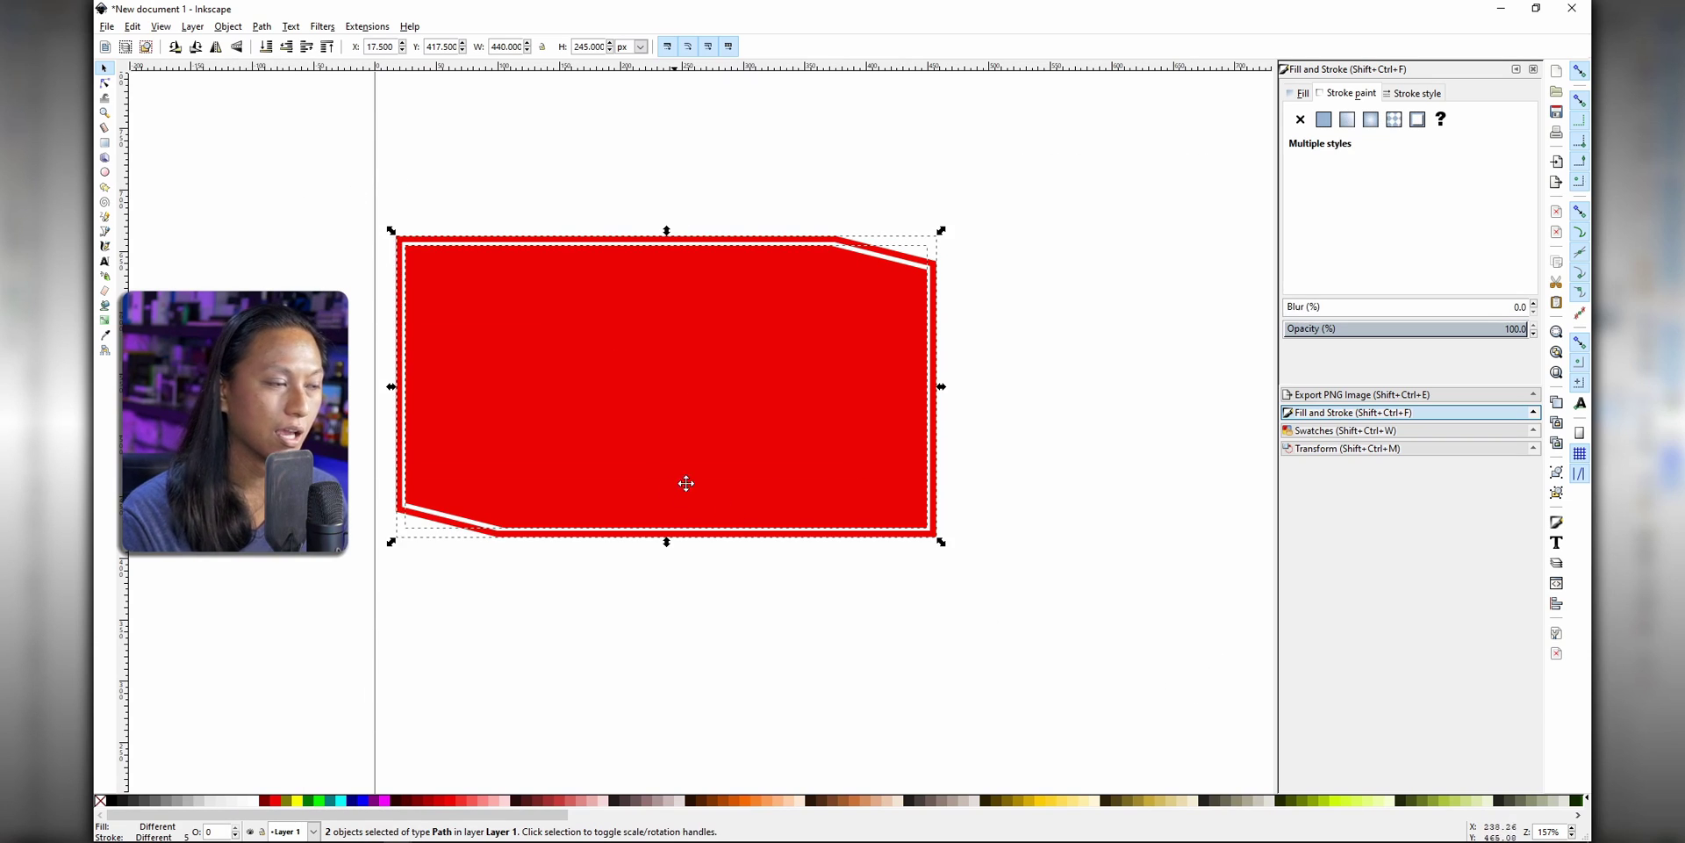
pyautogui.hscroll(-4, 687, 483)
pyautogui.scroll(1, 686, 483)
pyautogui.click(106, 26)
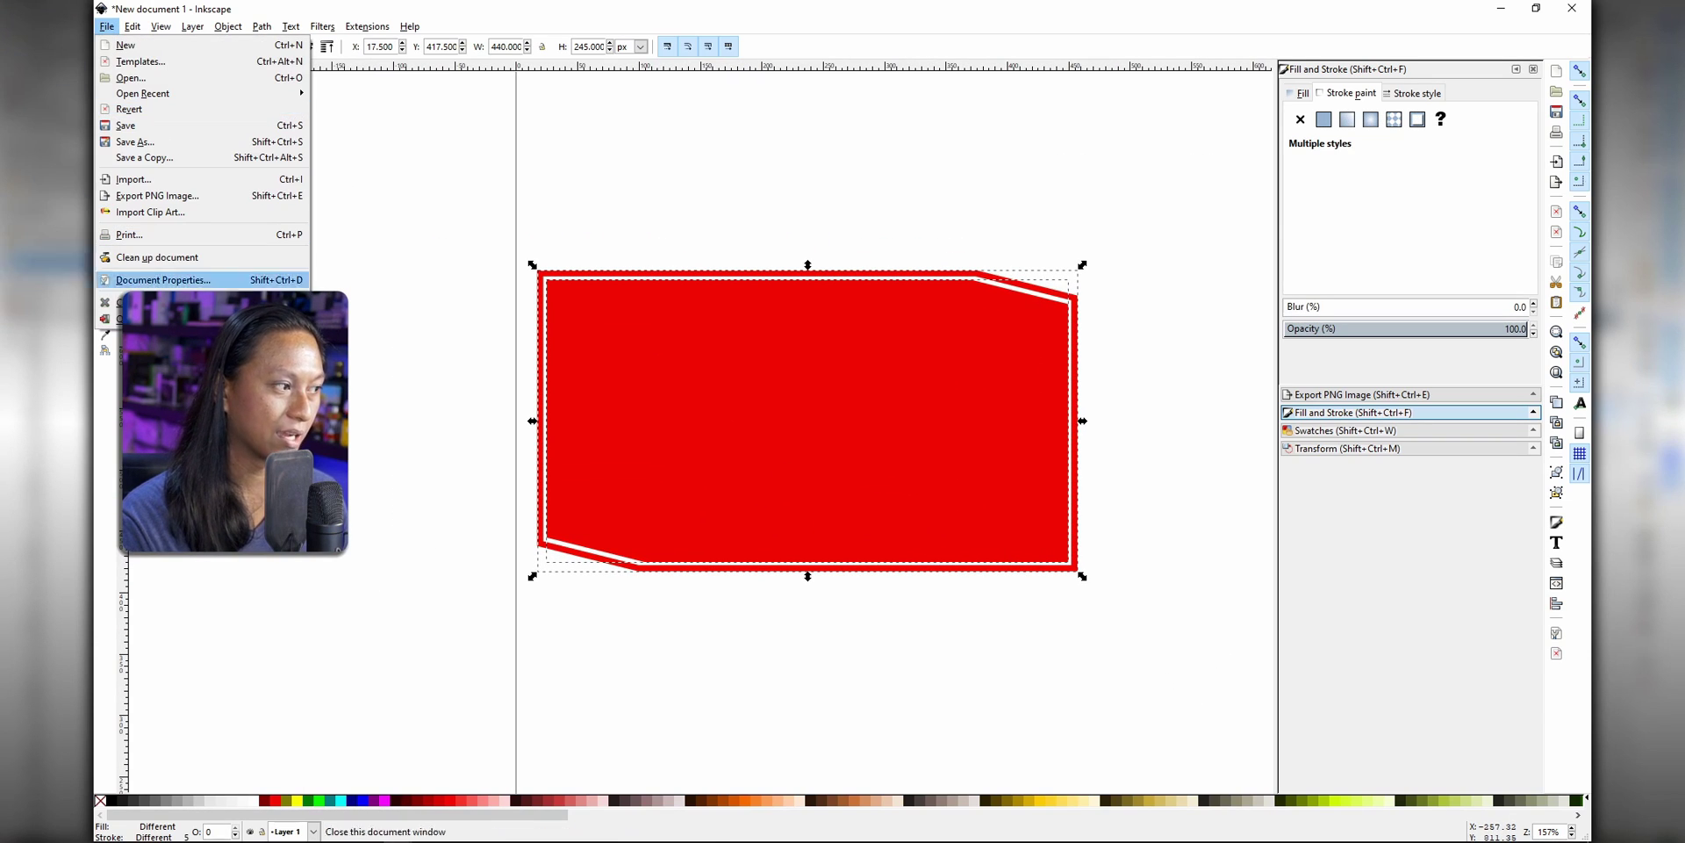
pyautogui.click(164, 279)
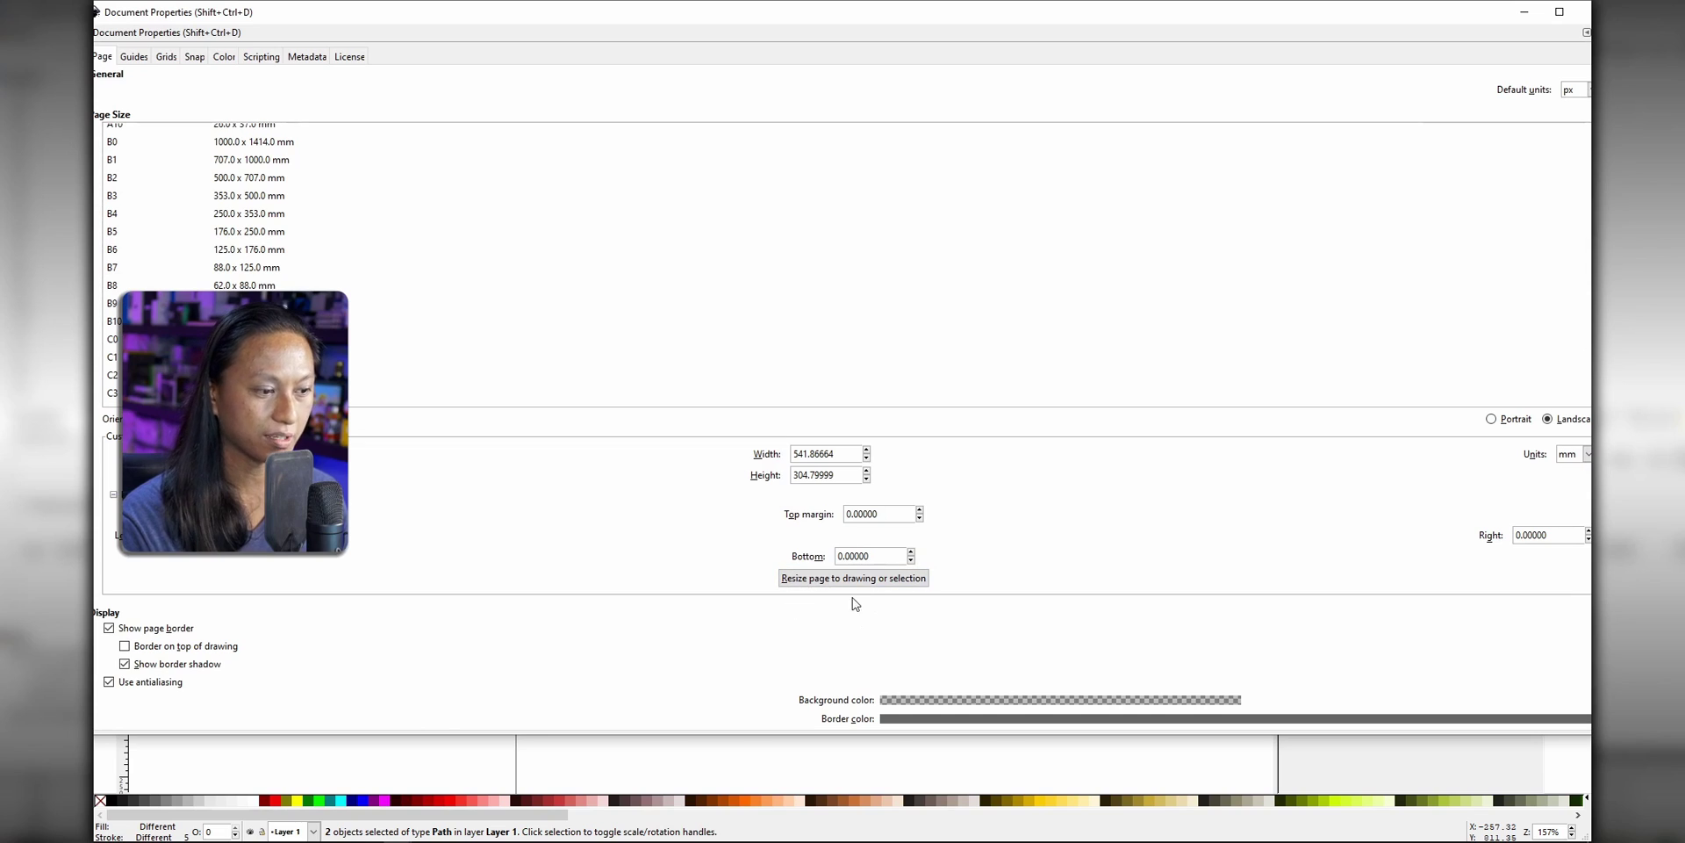
pyautogui.click(850, 579)
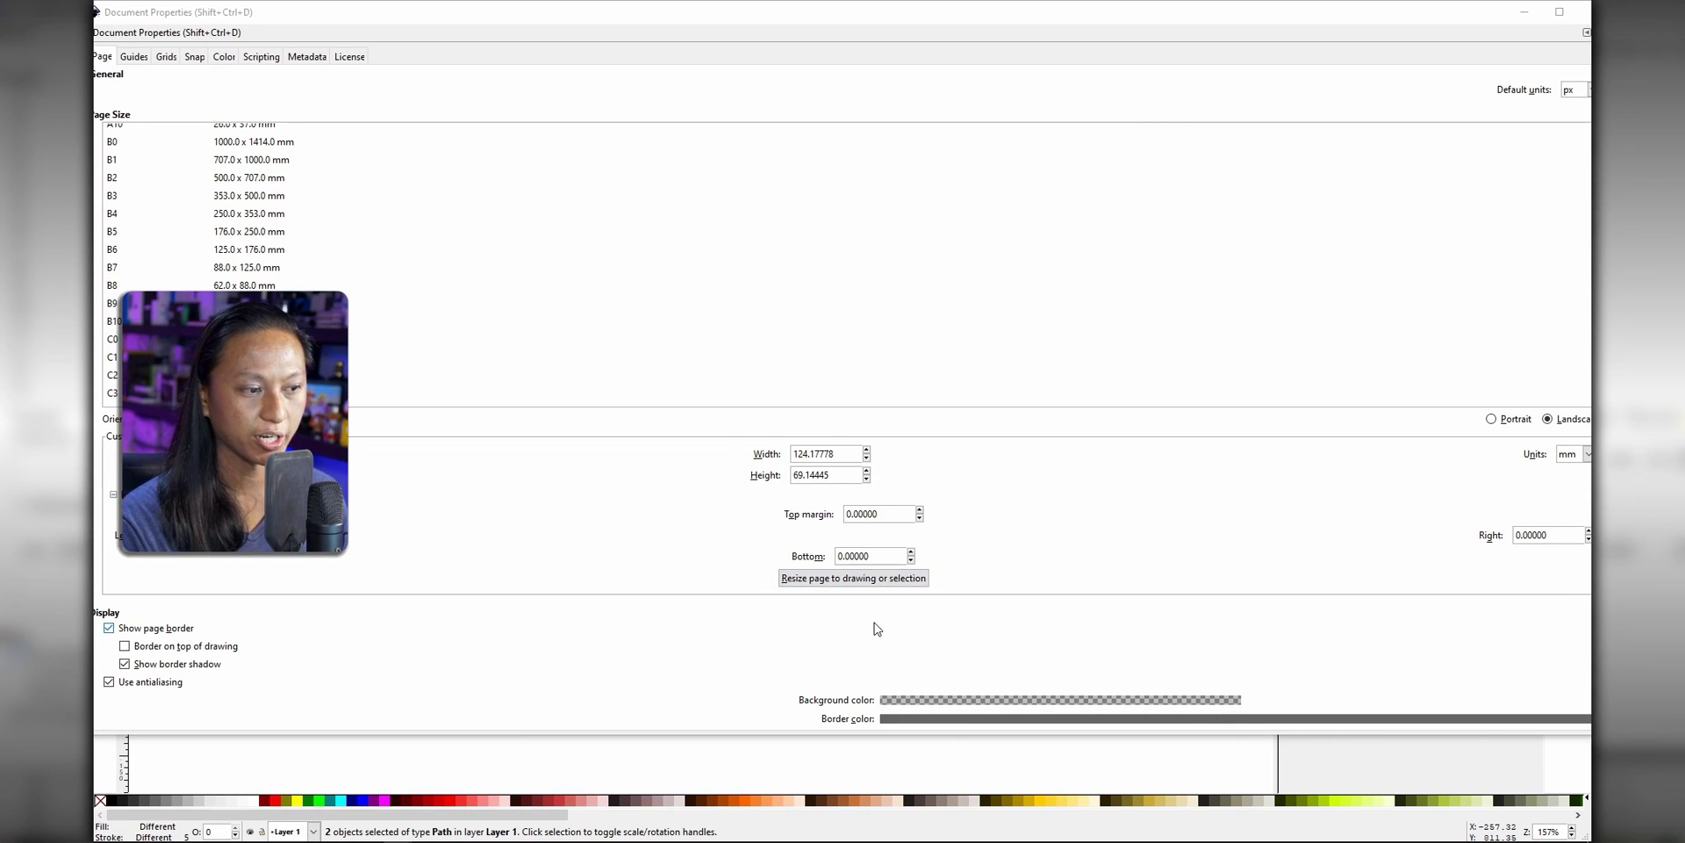
# Switch the custom page size units to px and set the page to 445 px wide and 250 px high
pyautogui.click(1587, 457)
pyautogui.click(1568, 595)
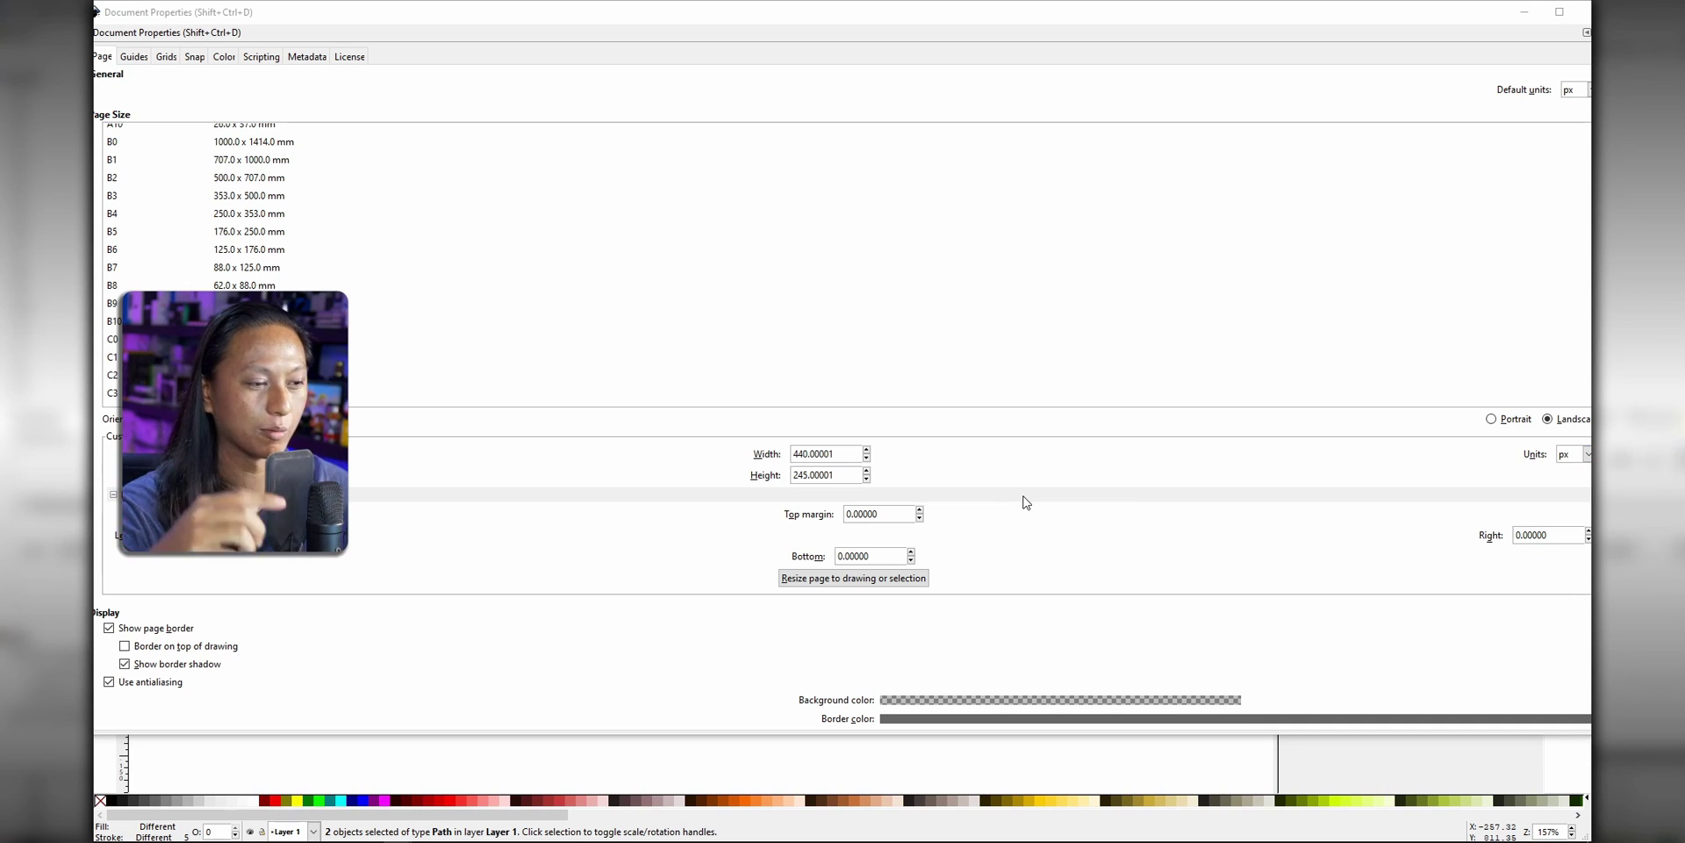
pyautogui.tripleClick(841, 454)
pyautogui.write('445')
pyautogui.press('Tab')
pyautogui.write('250')
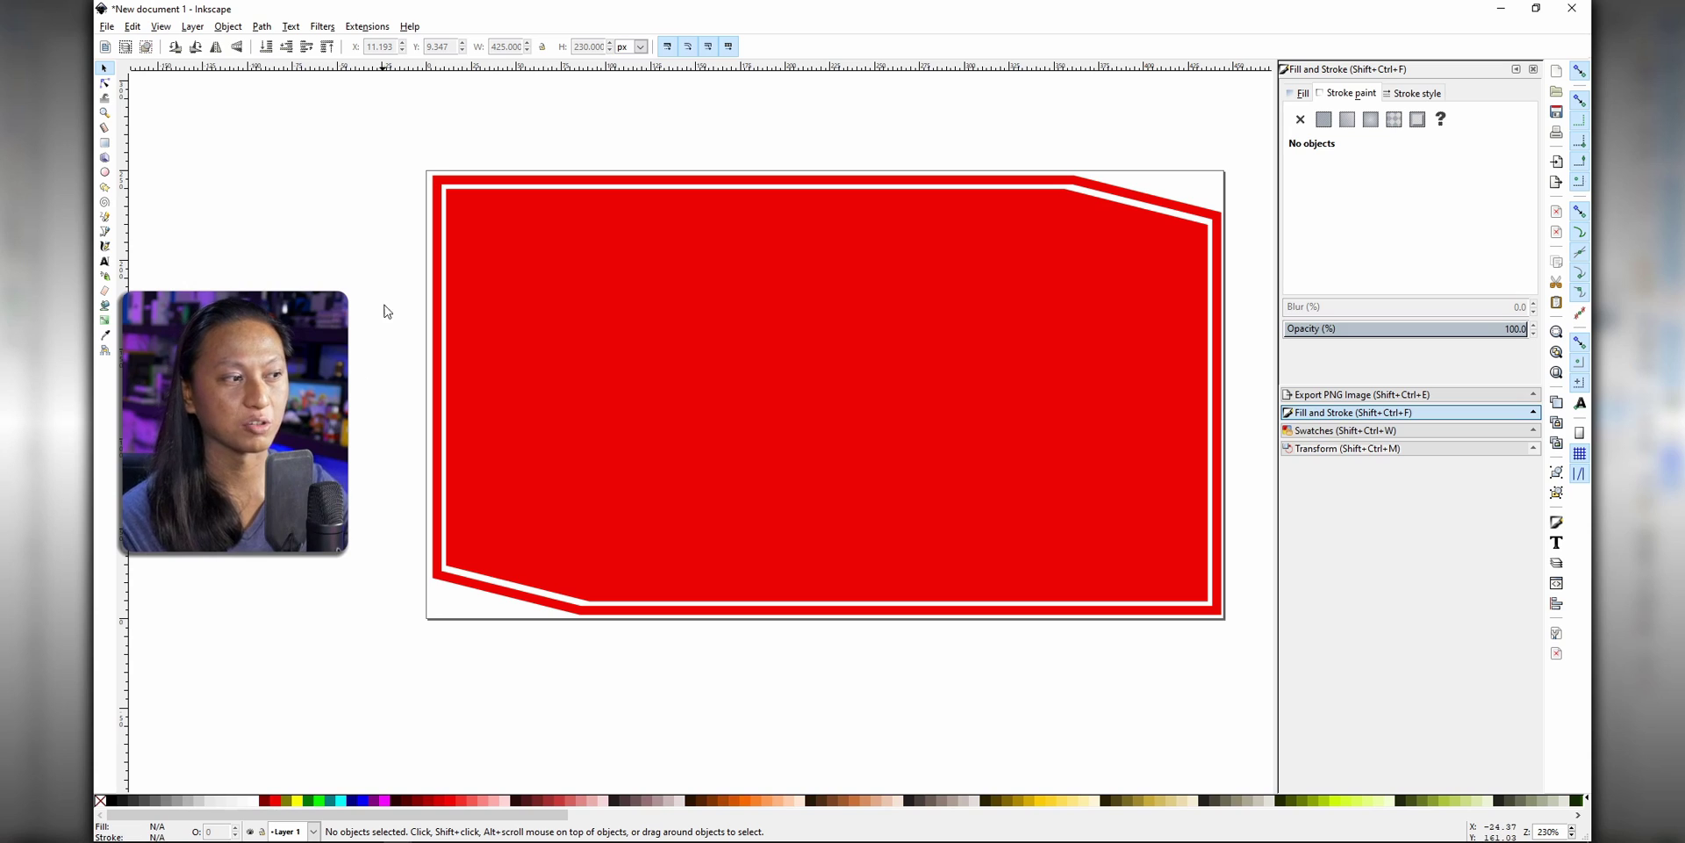
# Delete the inner filled red shape and export the whole page area with the remaining outline as outline.png
pyautogui.click(739, 412)
pyautogui.press('Delete')
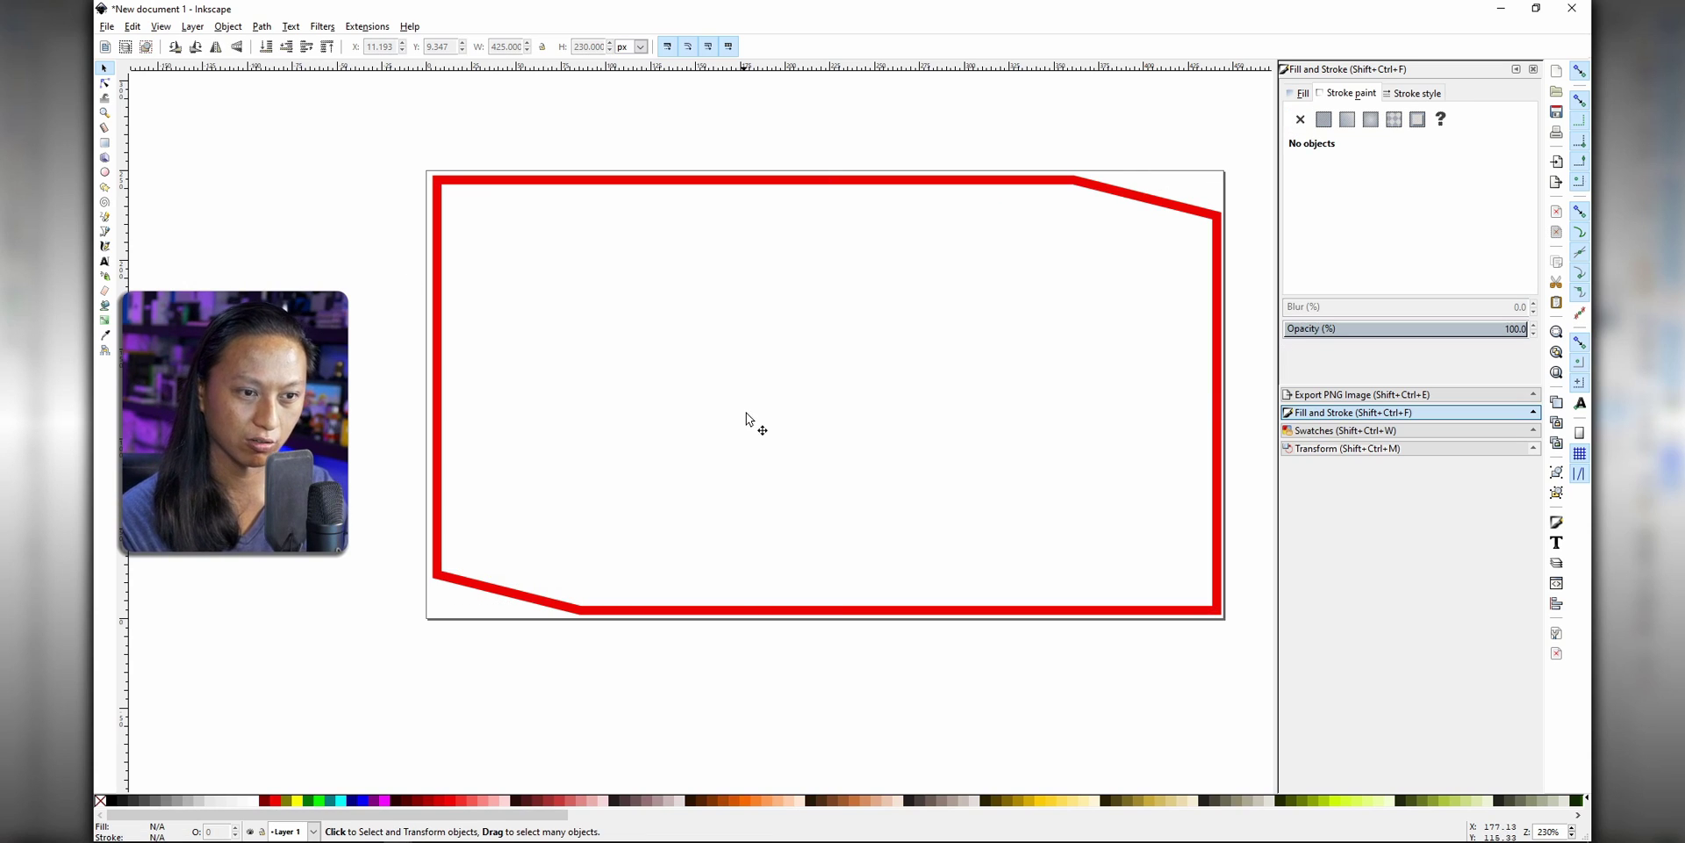
pyautogui.hotkey('ctrl', 'shift', 'w')
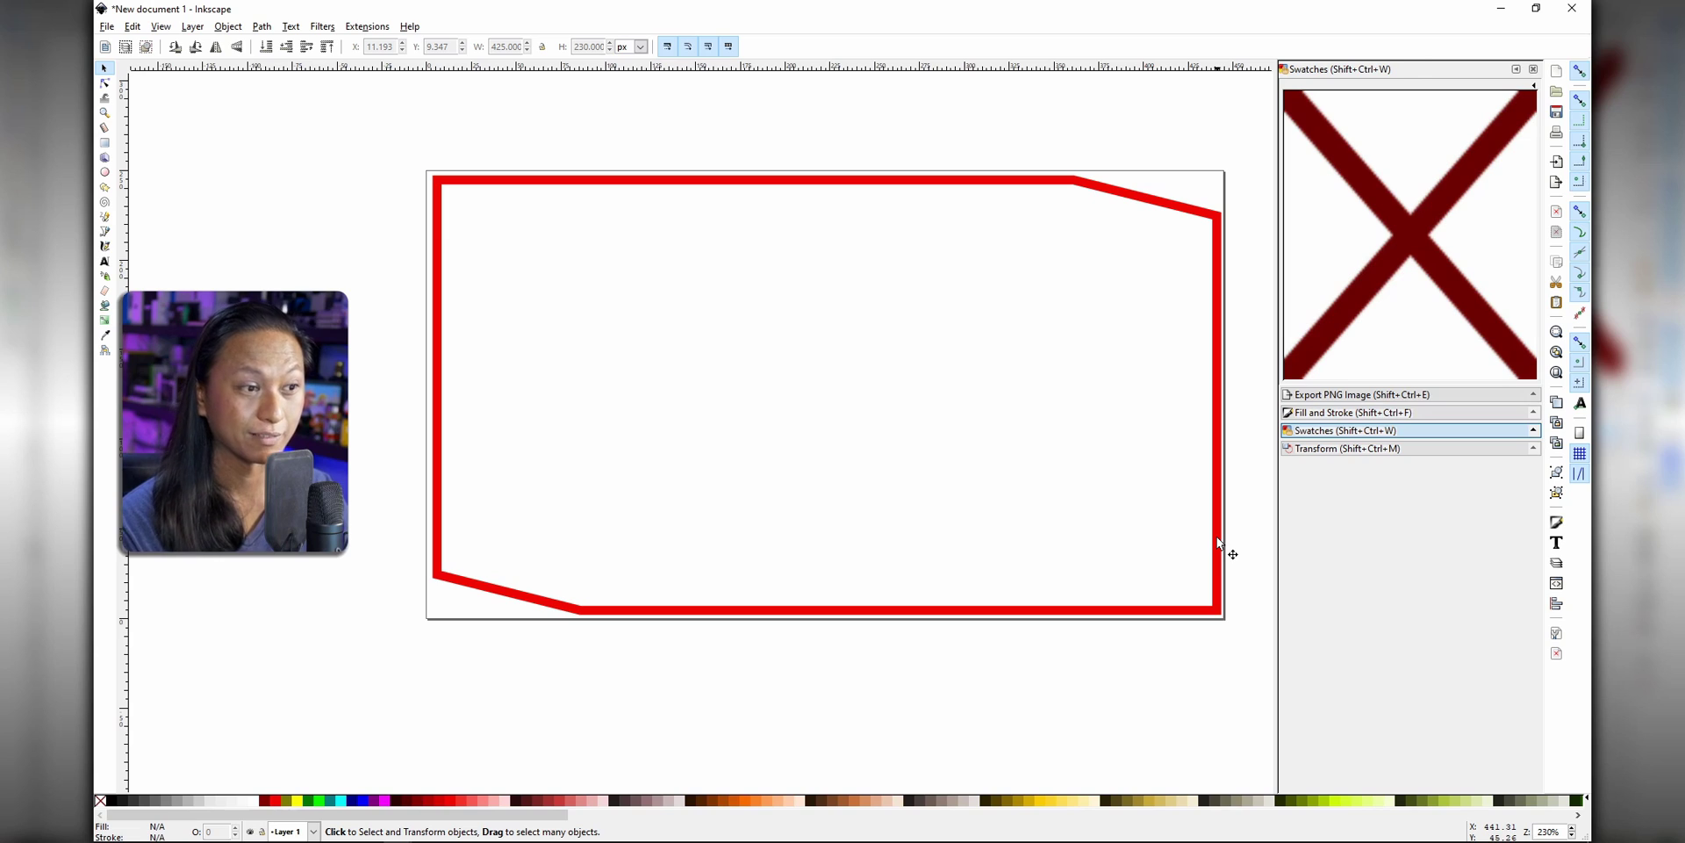
pyautogui.hotkey('ctrl', 'shift', 'e')
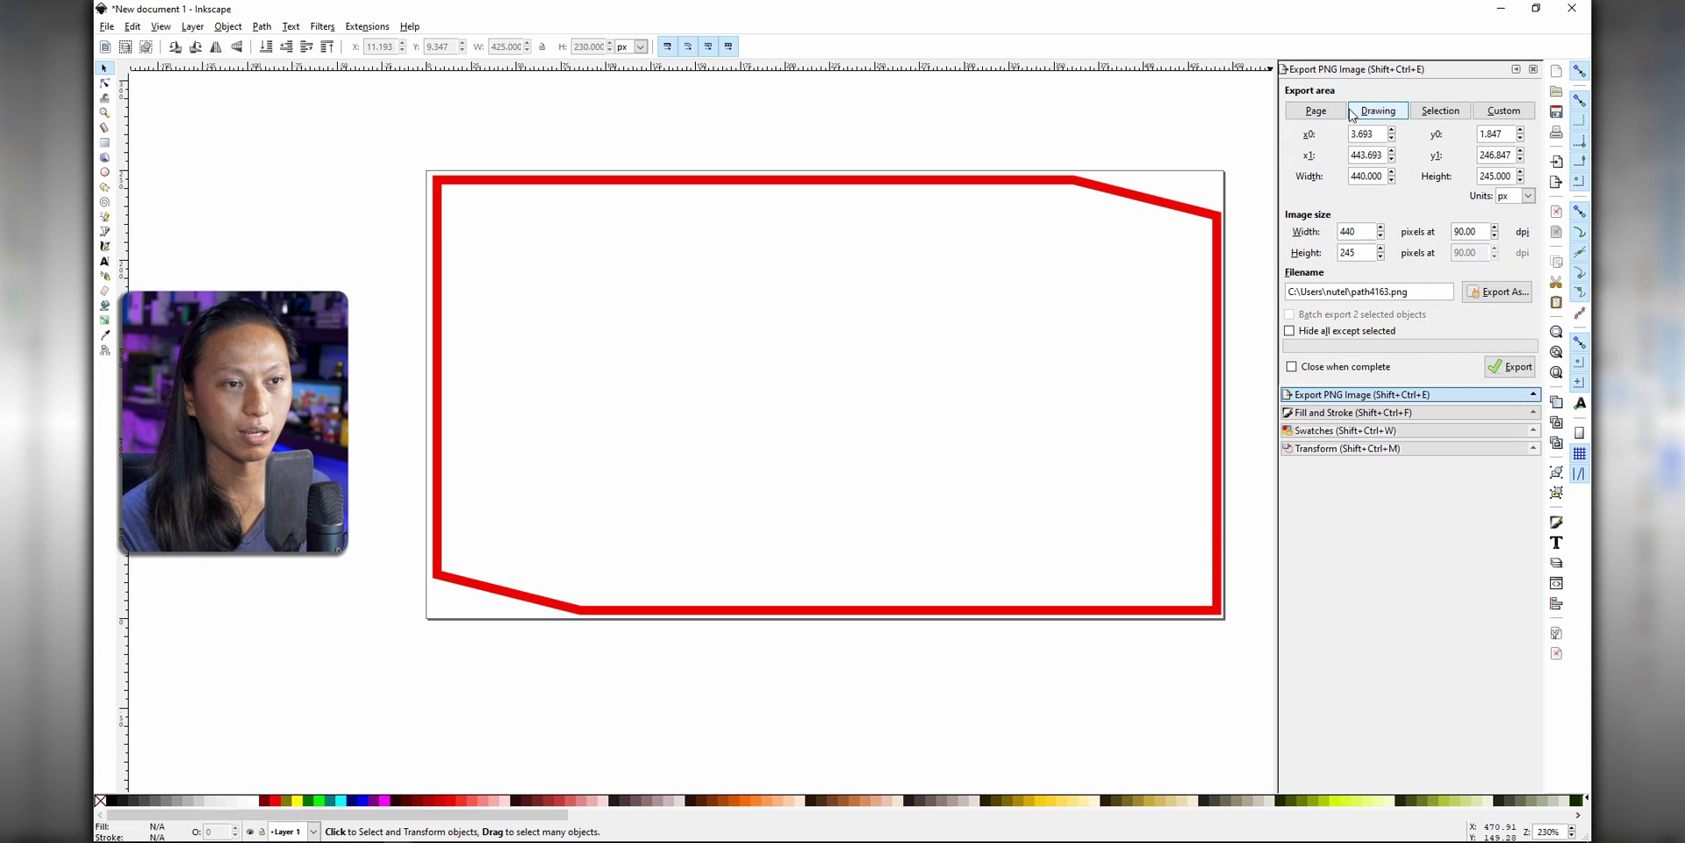
pyautogui.click(1323, 116)
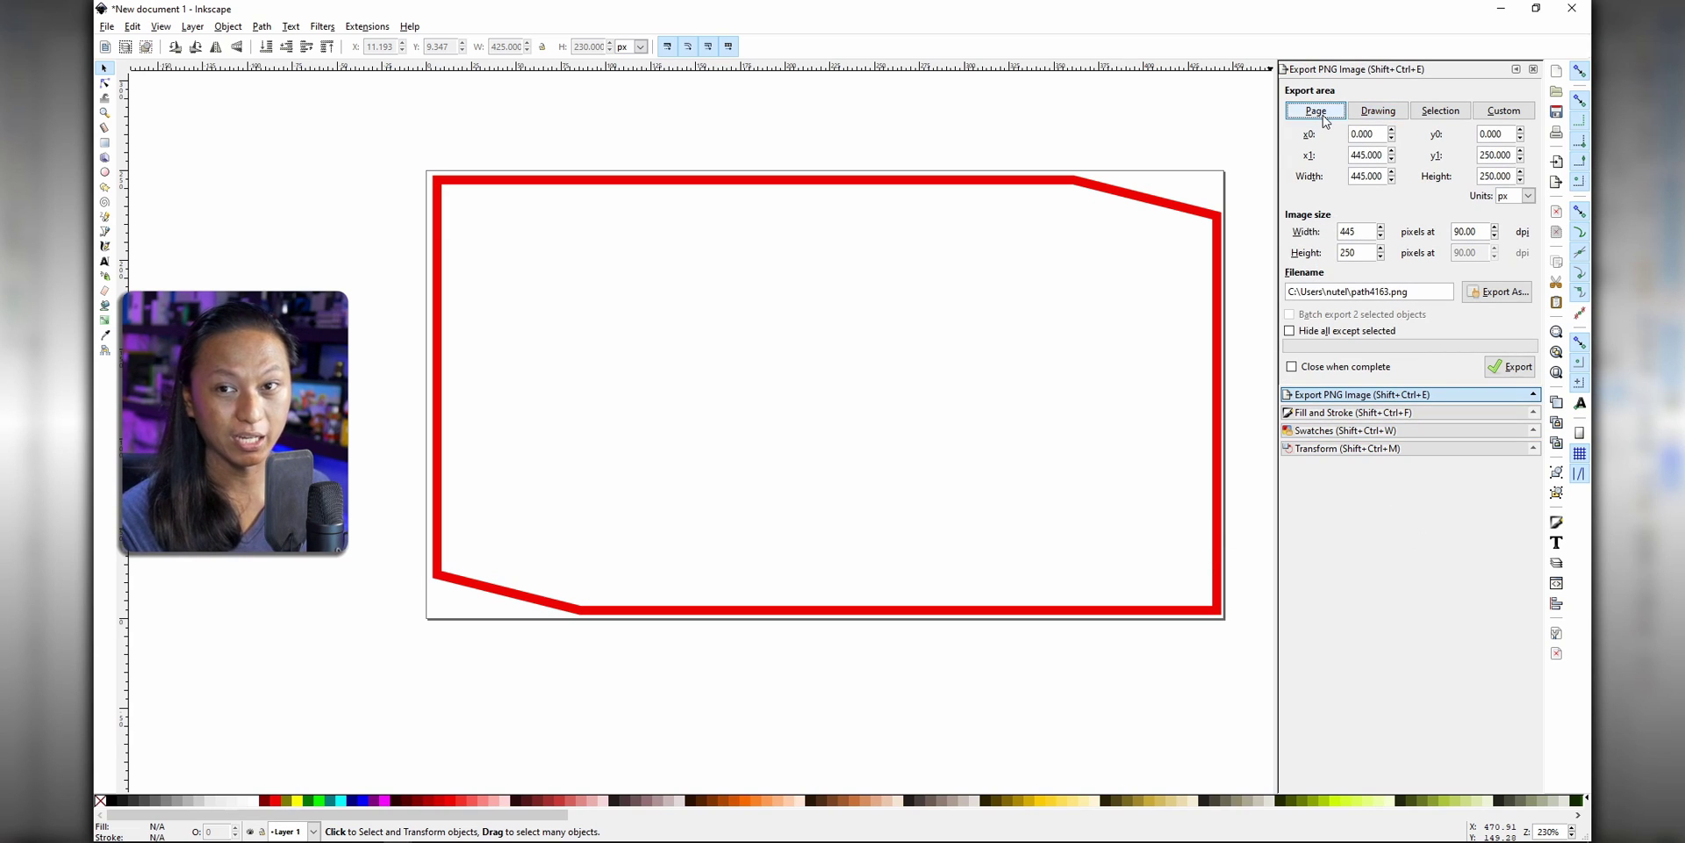
pyautogui.tripleClick(1427, 294)
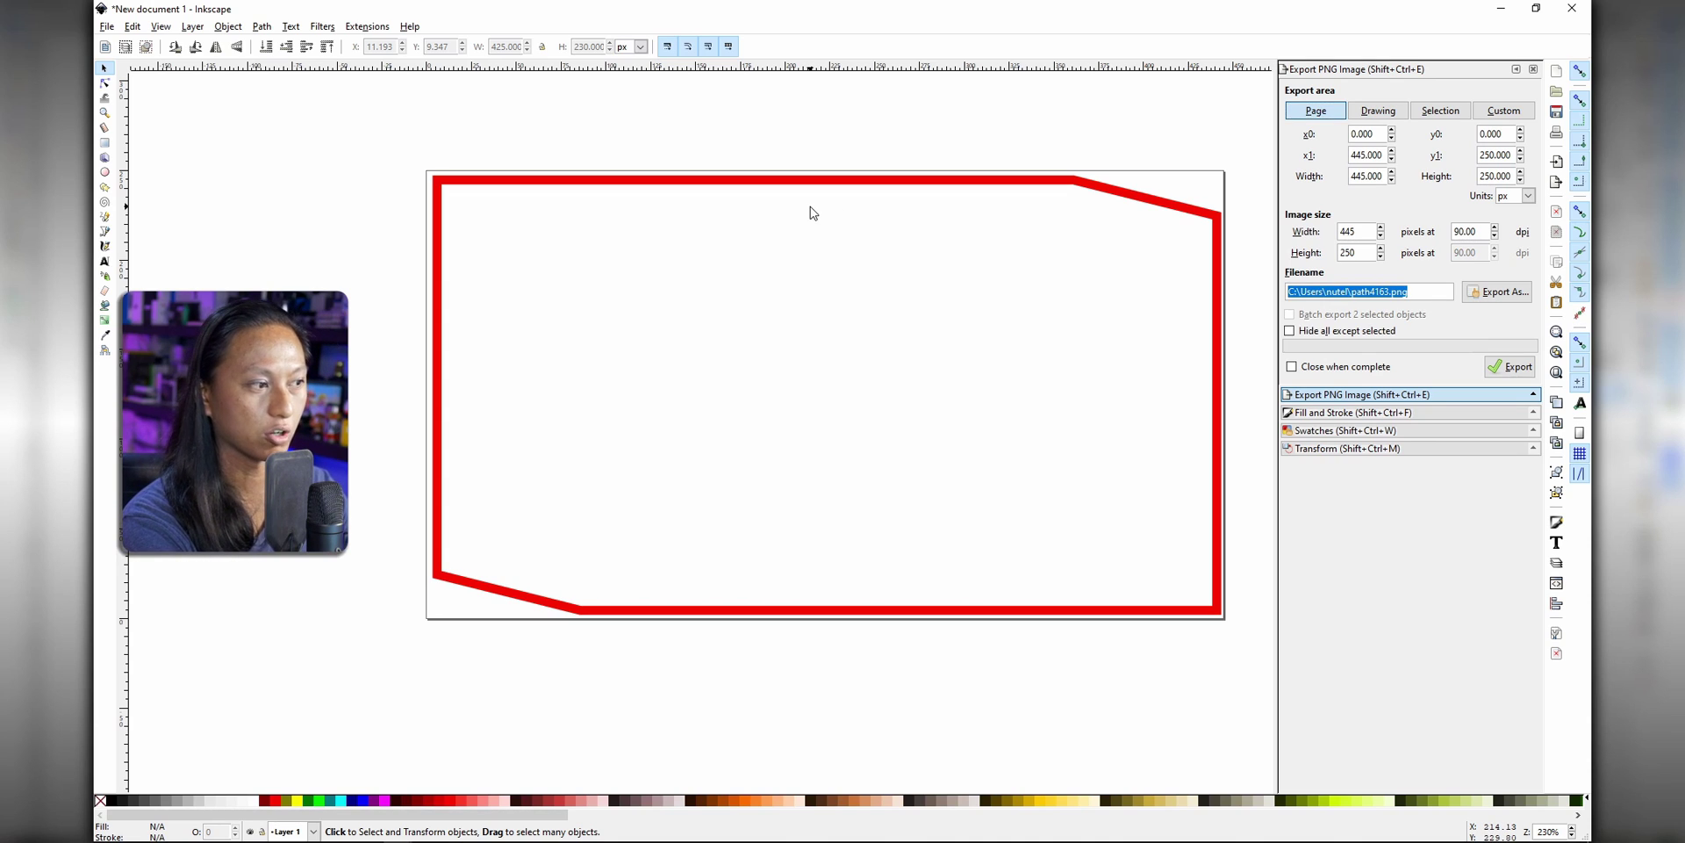
pyautogui.write('outline')
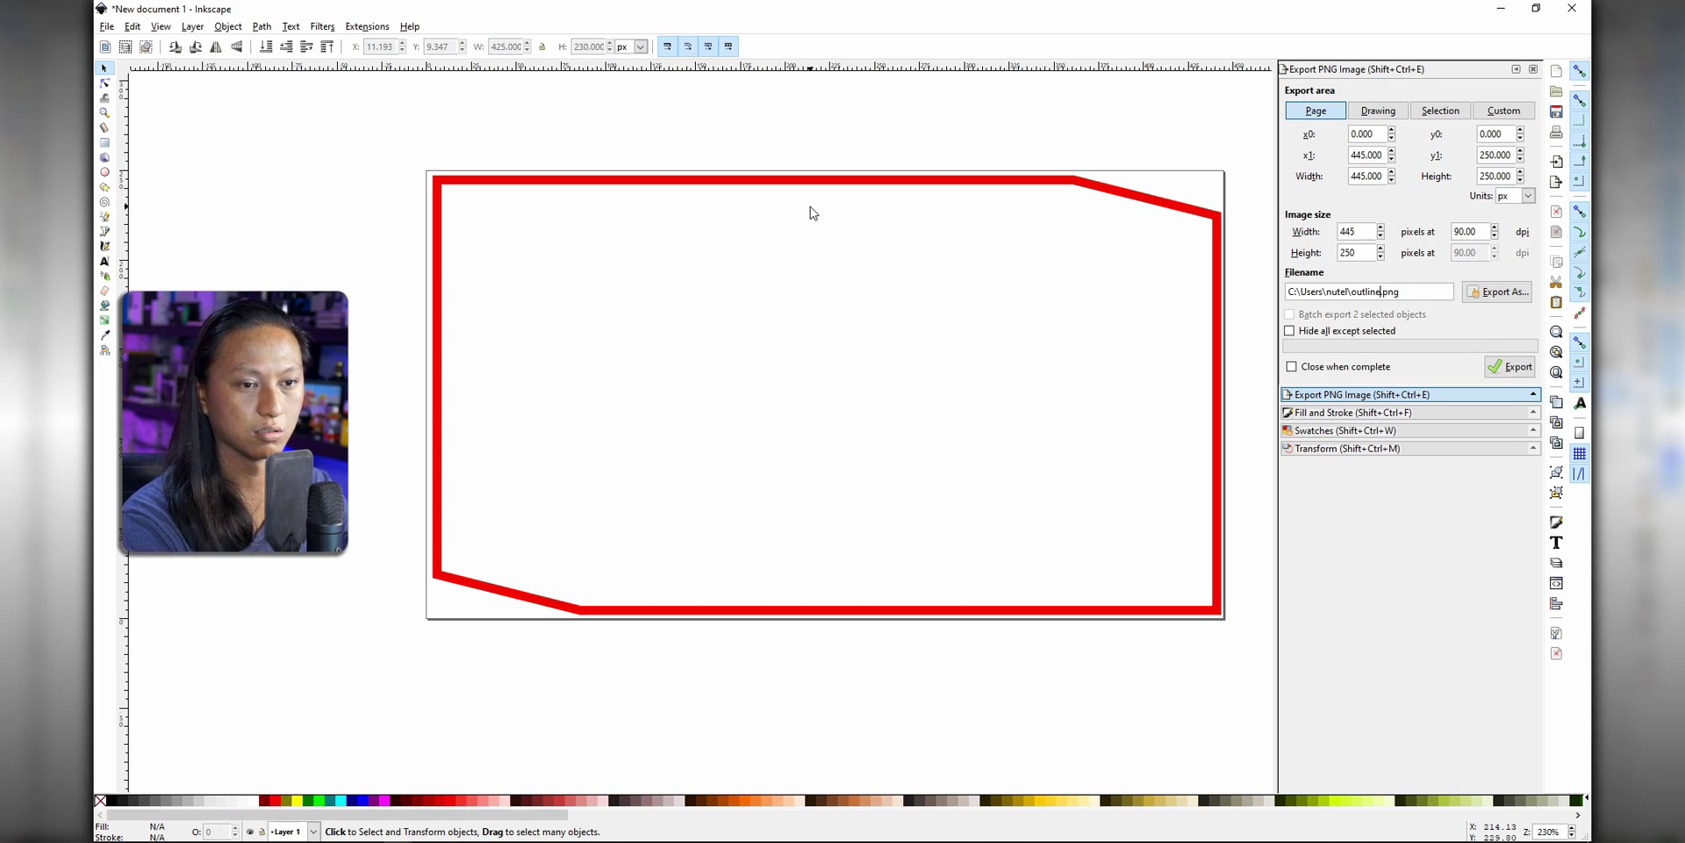
pyautogui.press('Return')
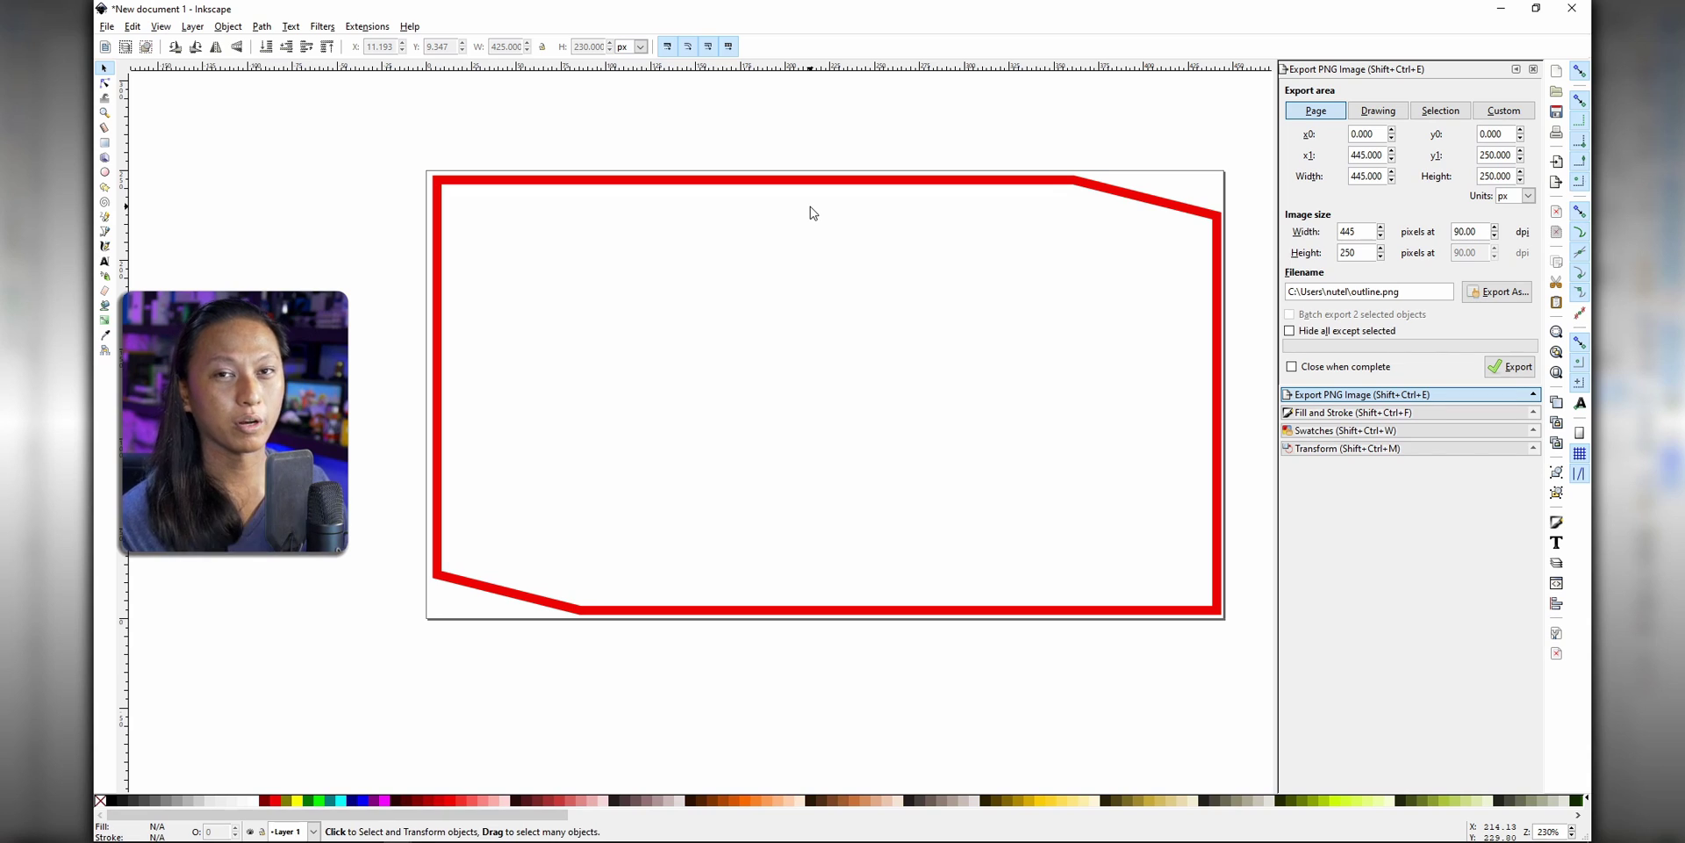
# Restore the deleted inner filled red shape and delete the red outline around it instead
pyautogui.hotkey('ctrl', 'z')
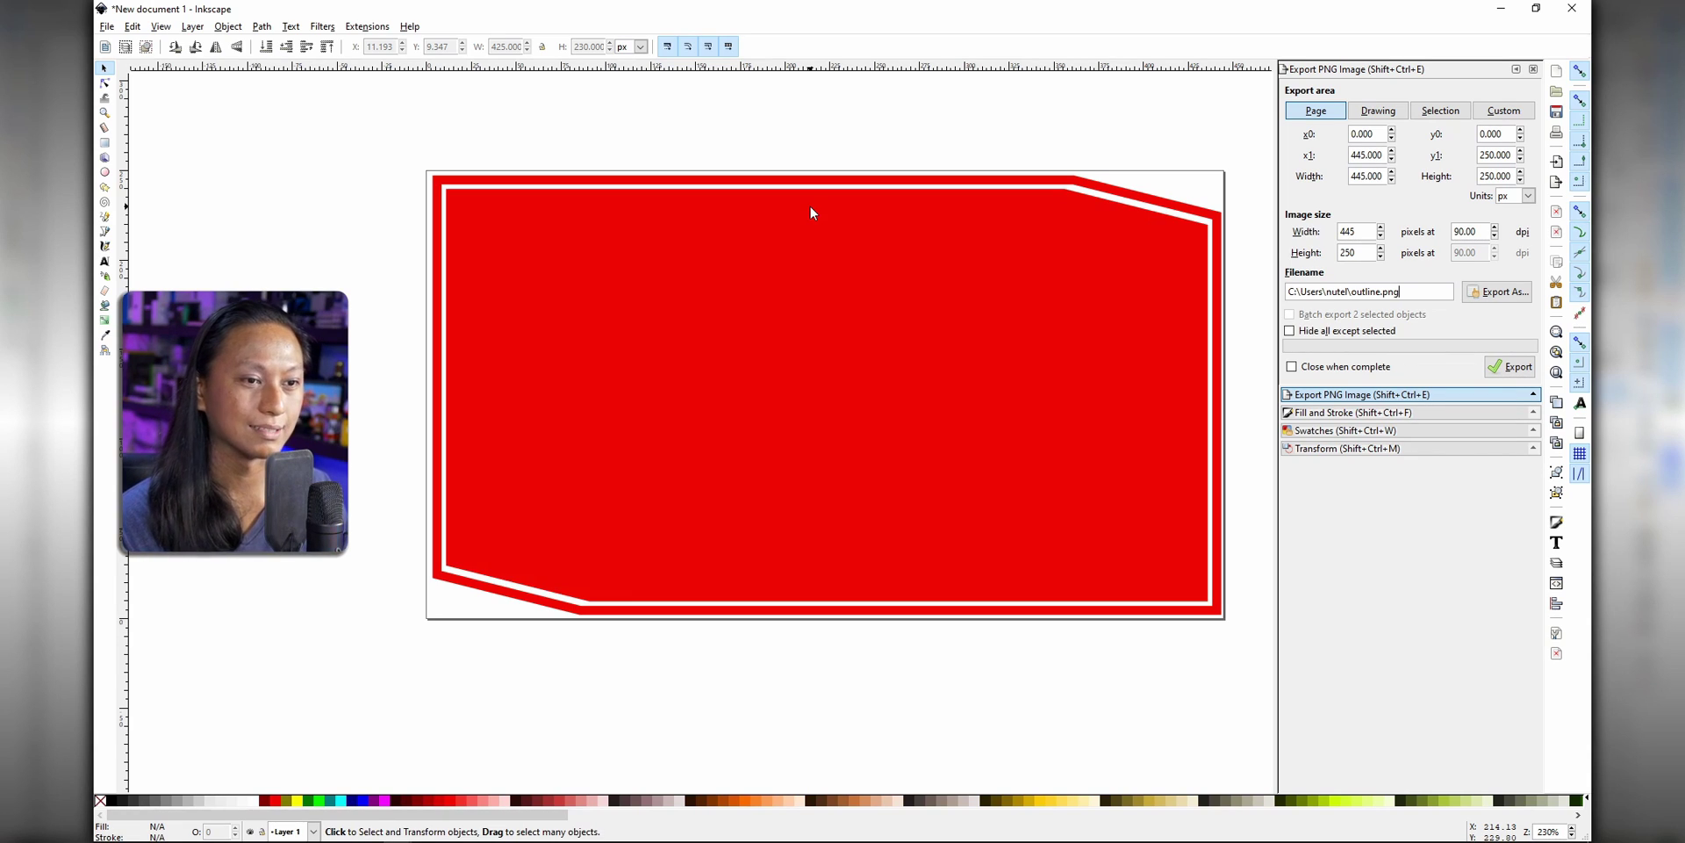
pyautogui.click(812, 178)
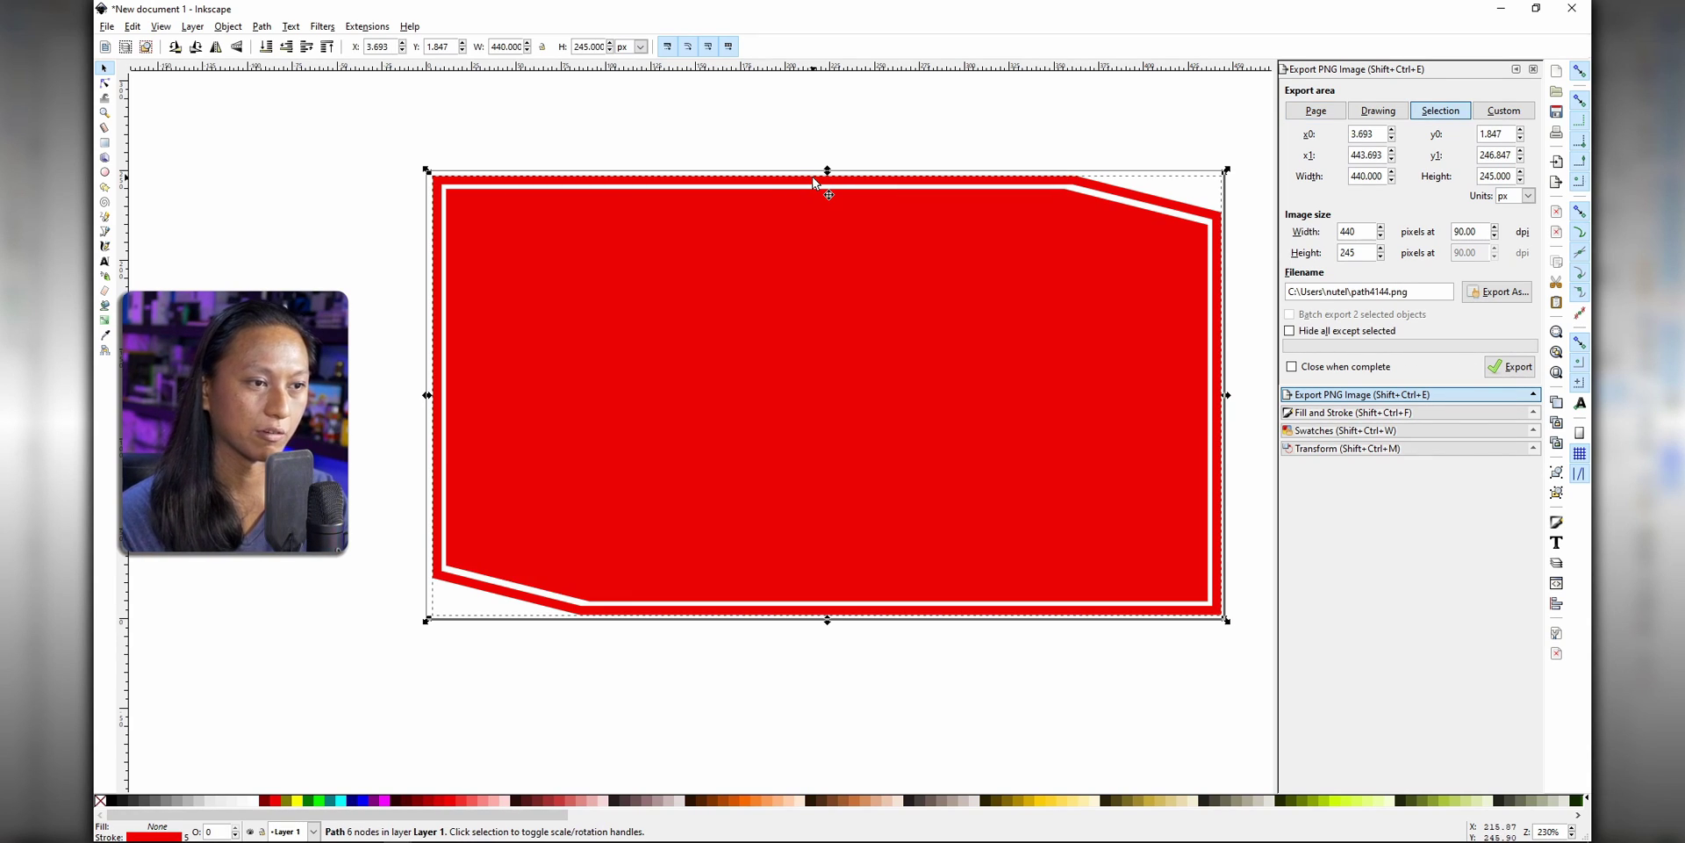
pyautogui.press('Delete')
# Export the whole page area with the filled red shape as mask.png
pyautogui.click(1316, 110)
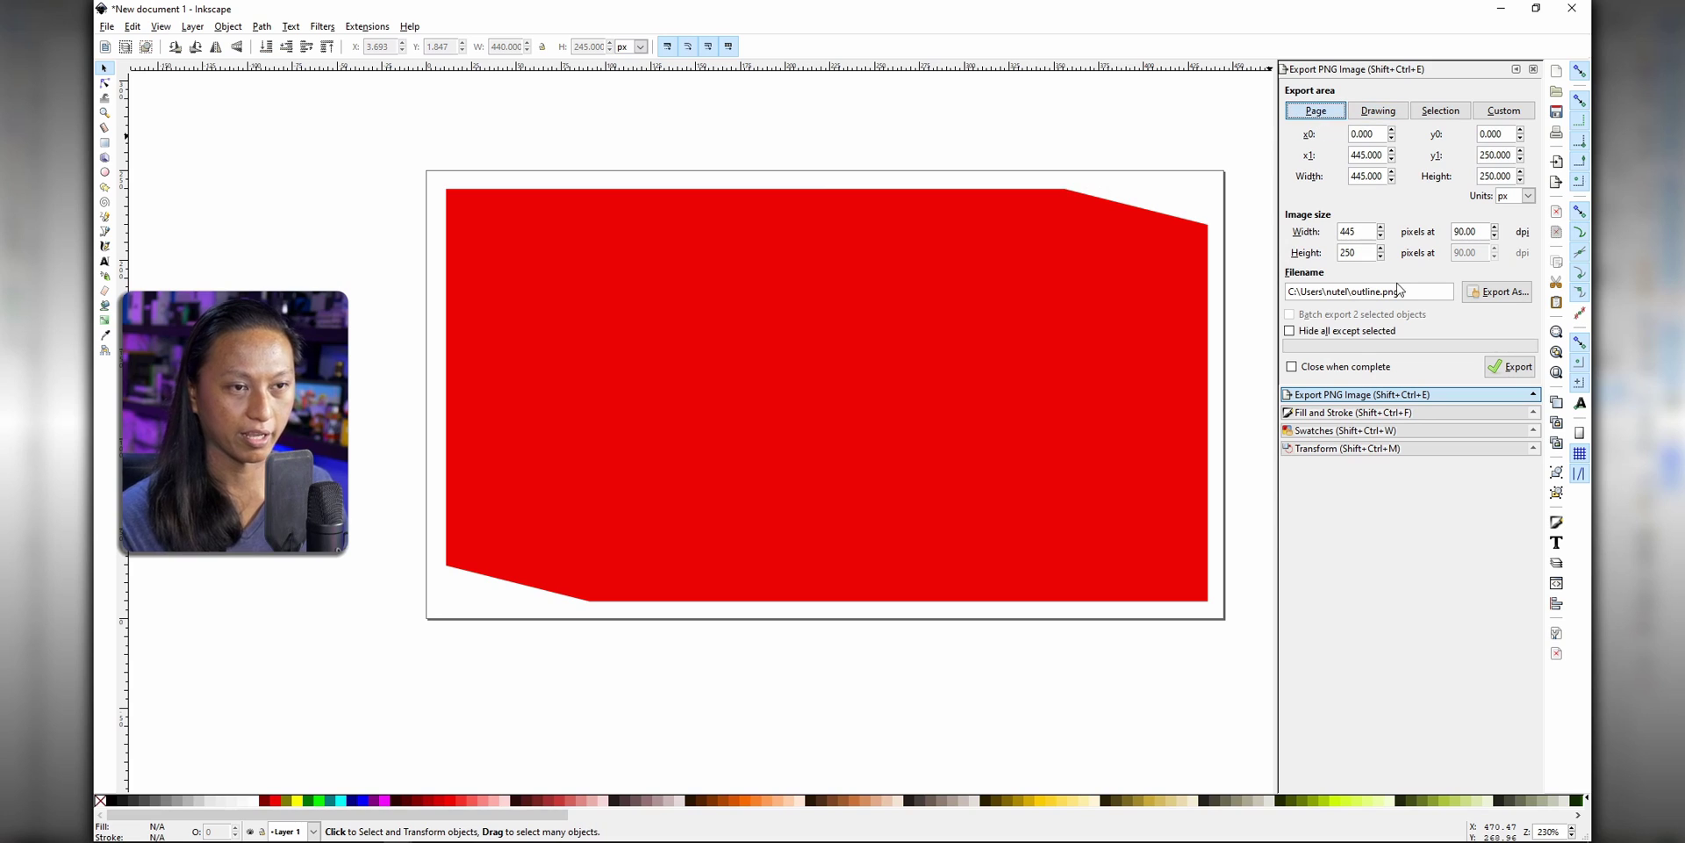
pyautogui.click(1370, 291)
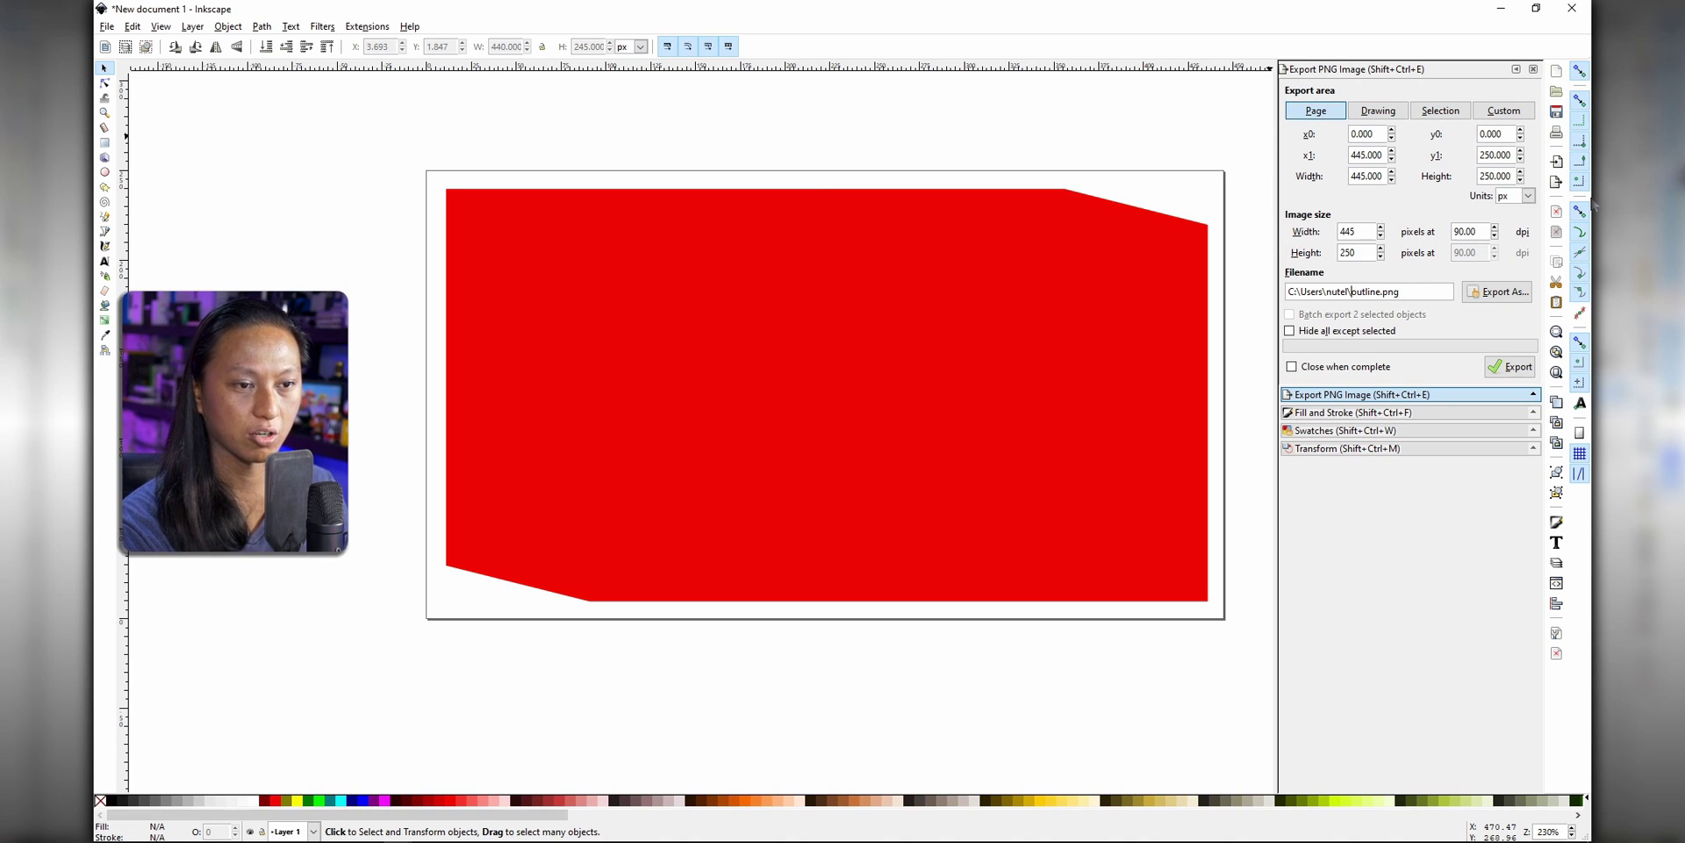
pyautogui.write('mask')
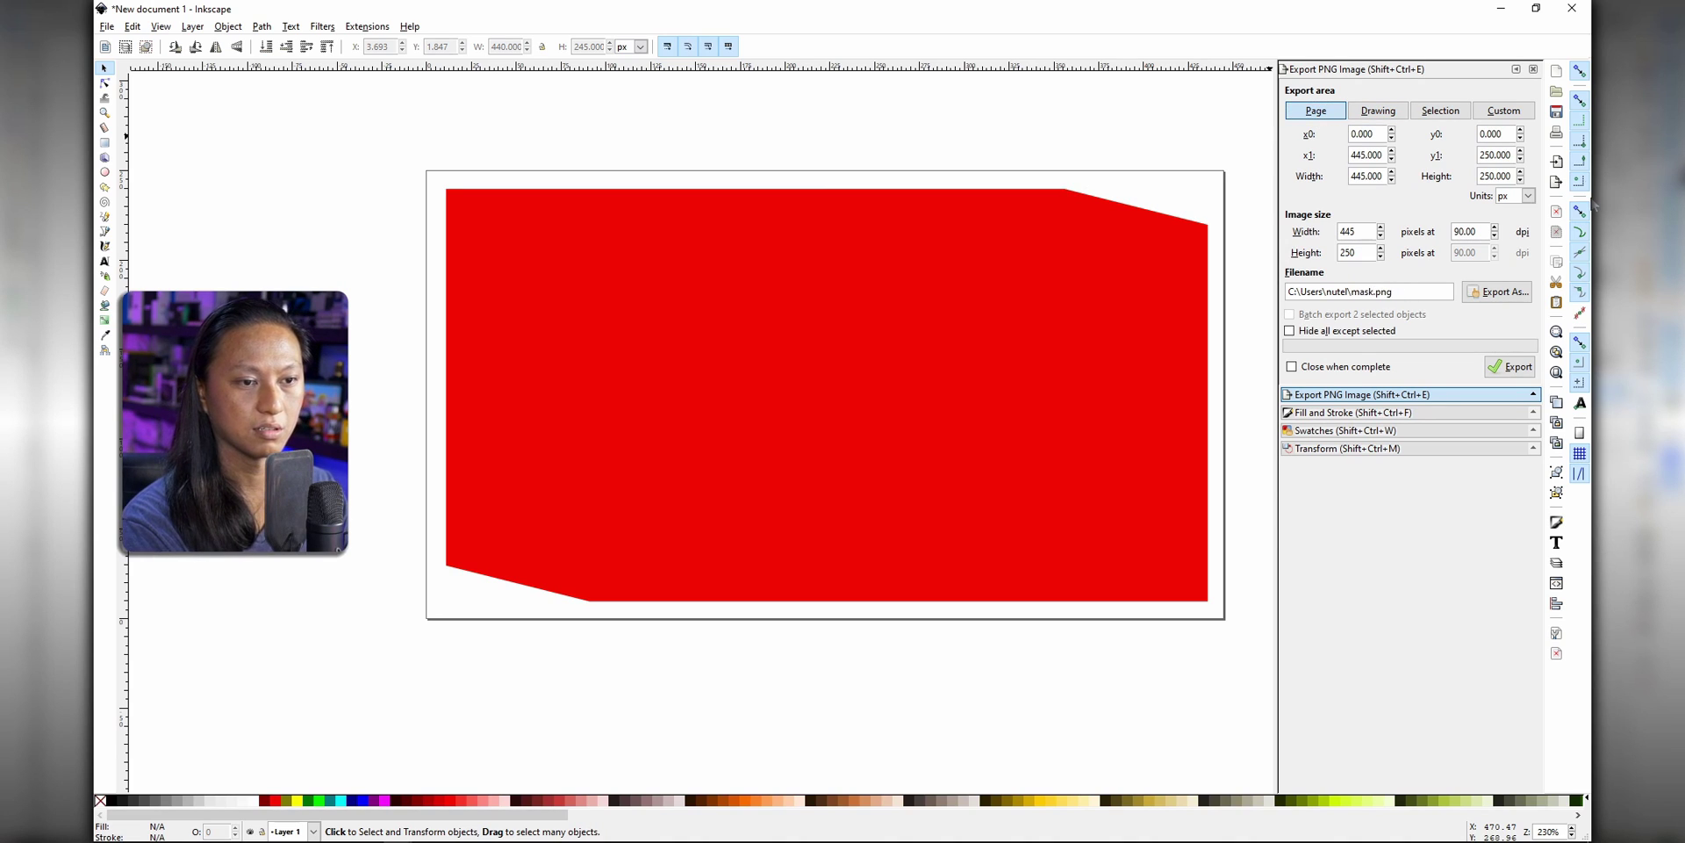
pyautogui.press('Return')
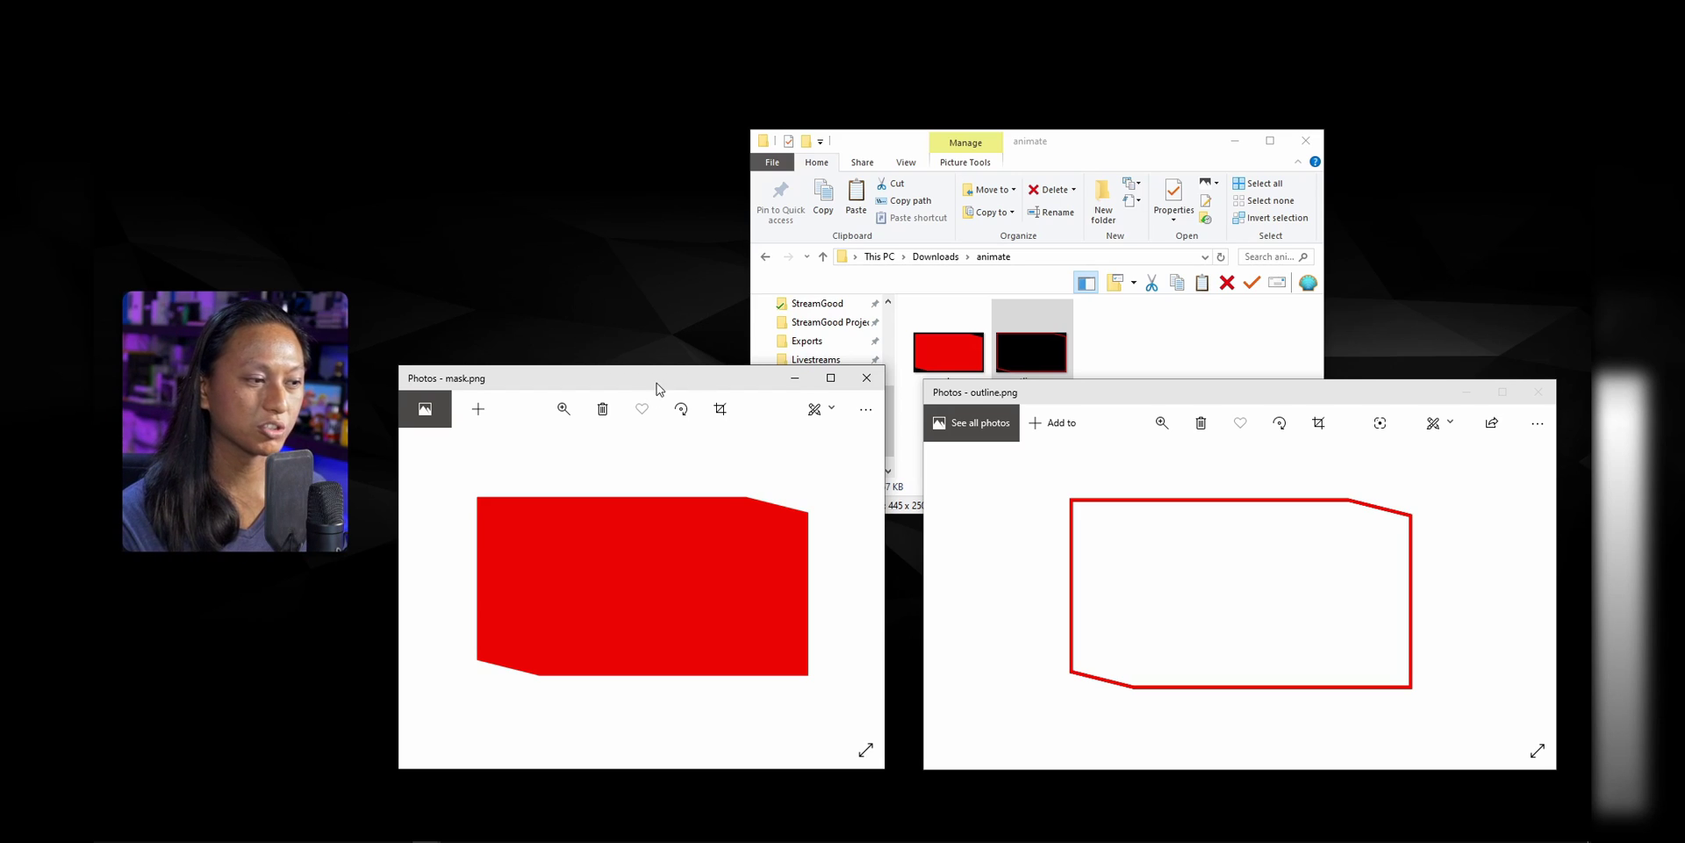
# Arrange the mask.png and outline.png preview windows next to each other to compare both exported images
pyautogui.moveTo(658, 387); pyautogui.dragTo(609, 316)
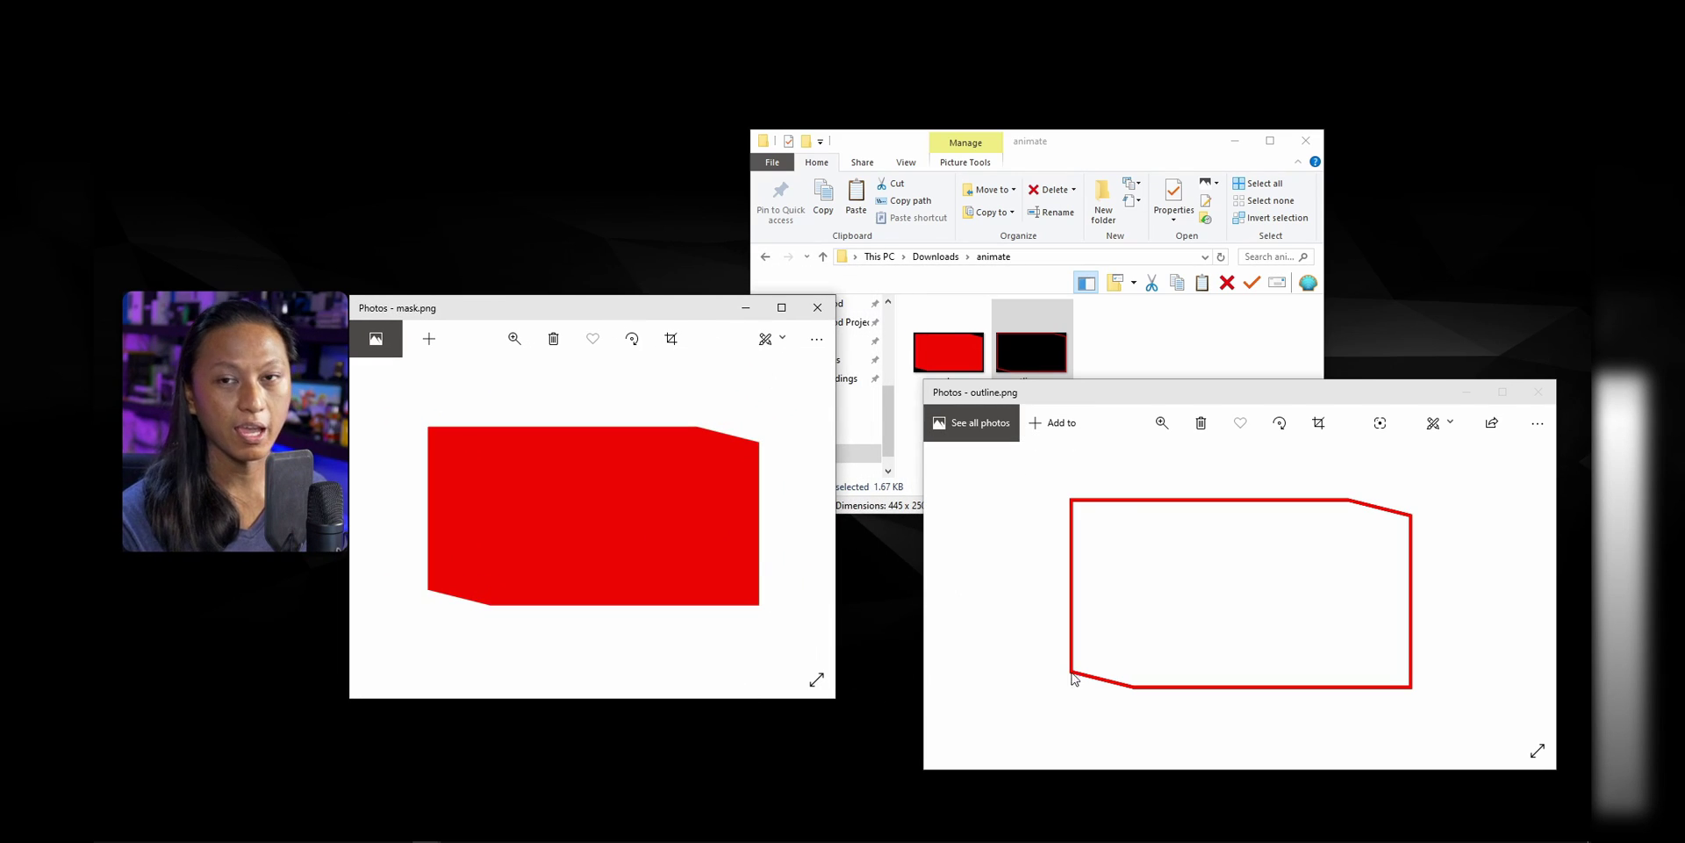
pyautogui.moveTo(1283, 386); pyautogui.dragTo(1208, 342)
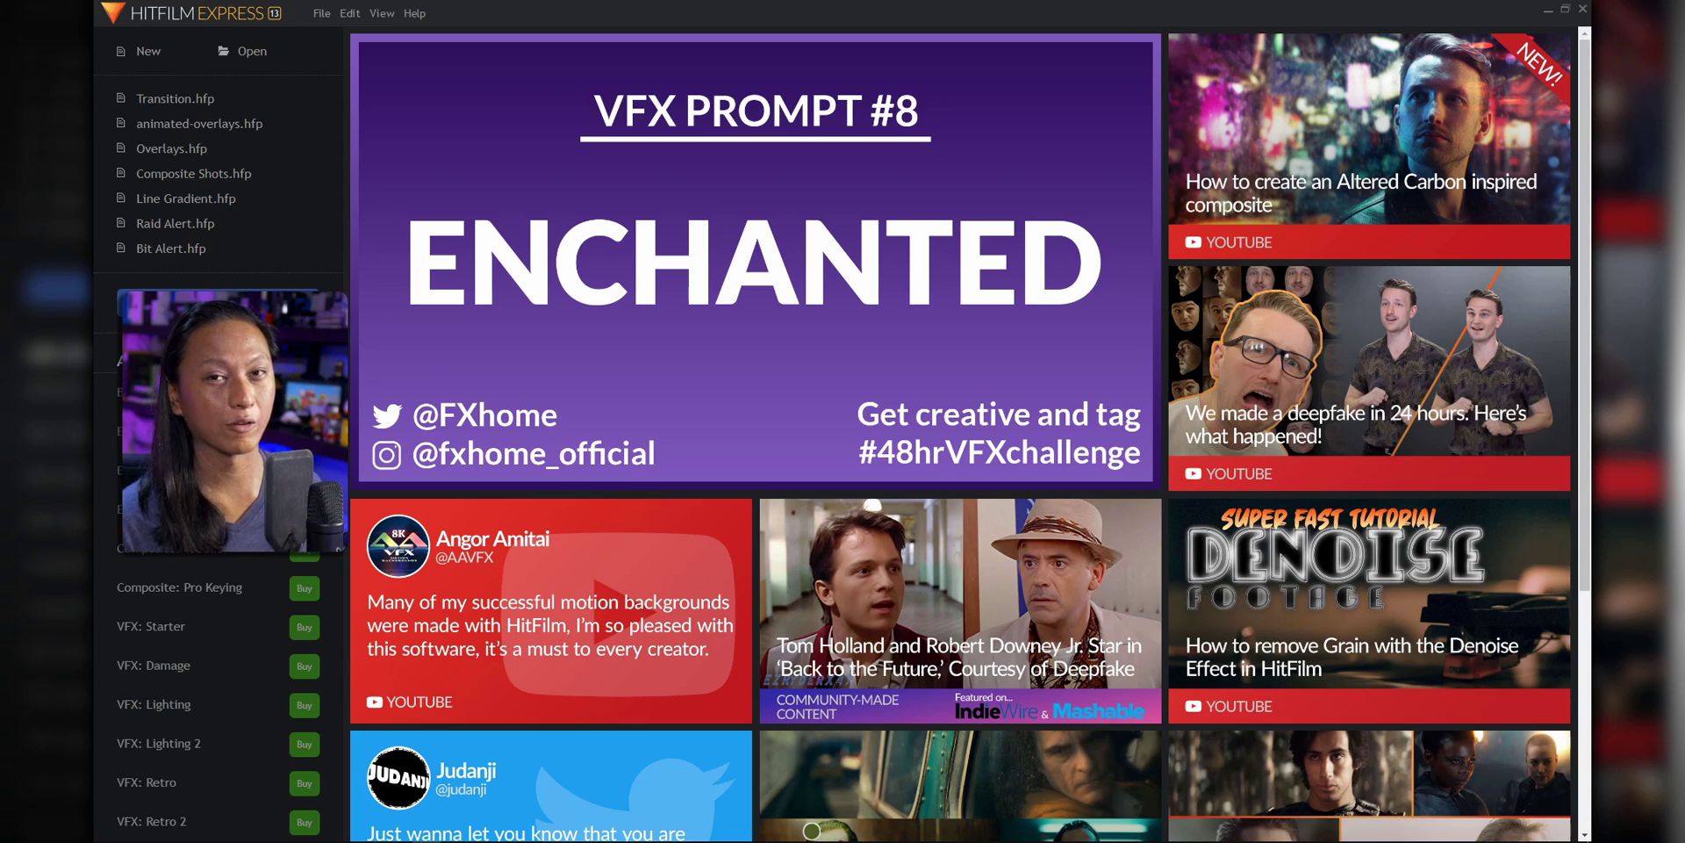
# Switch to HitFilm Express and create a 1080p Full HD project at 60 fps with a duration of 00:00:10:00
pyautogui.click(138, 51)
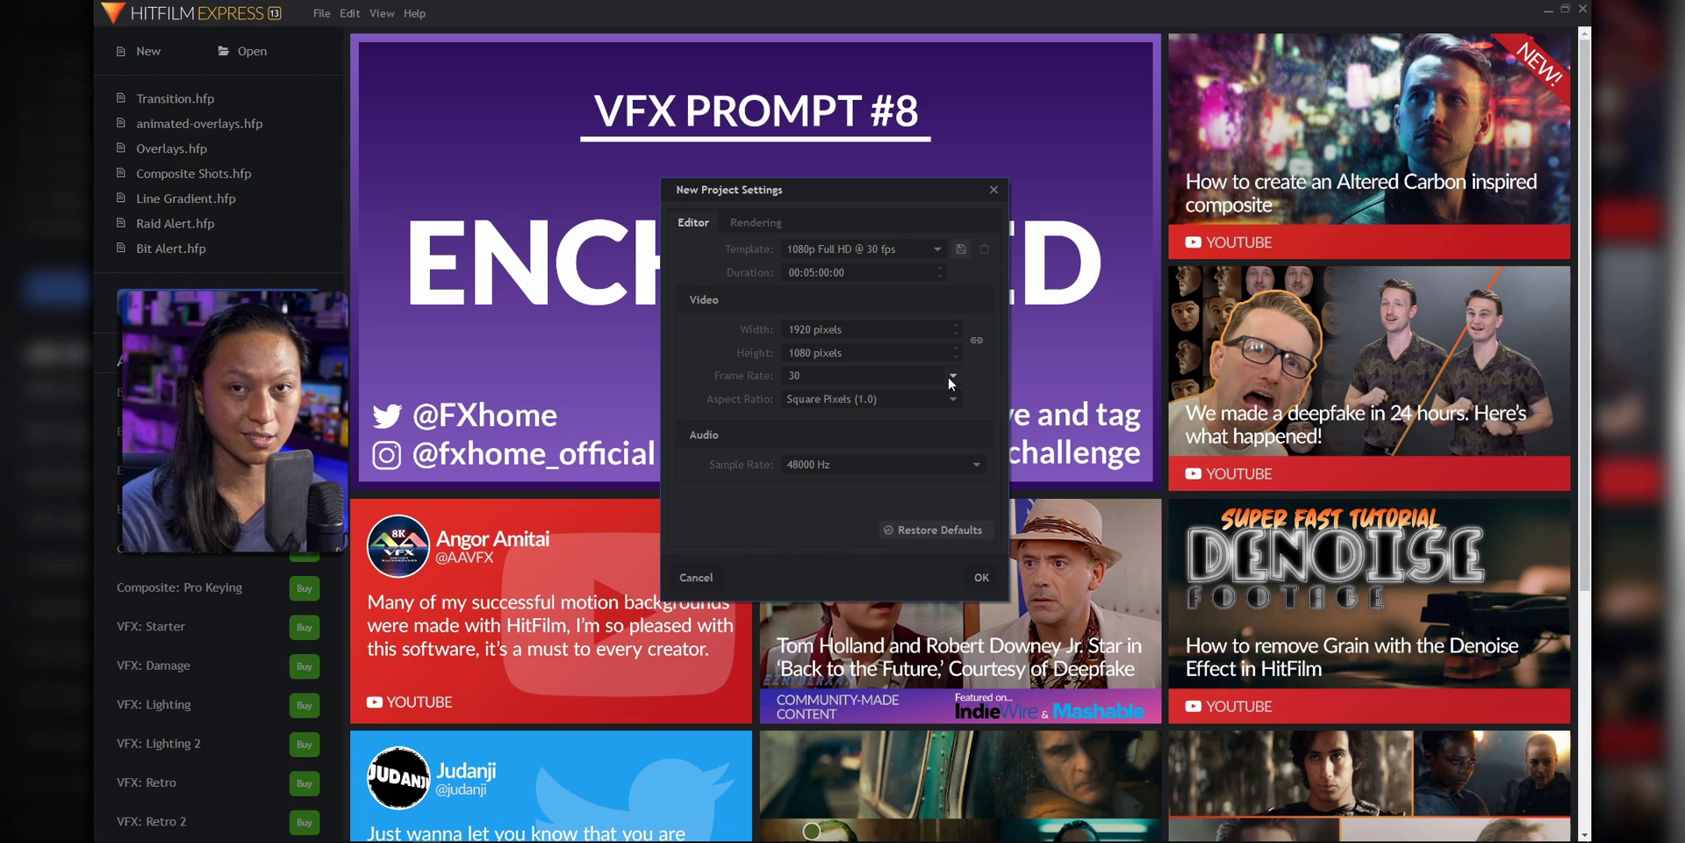
pyautogui.scroll(-2, 948, 376)
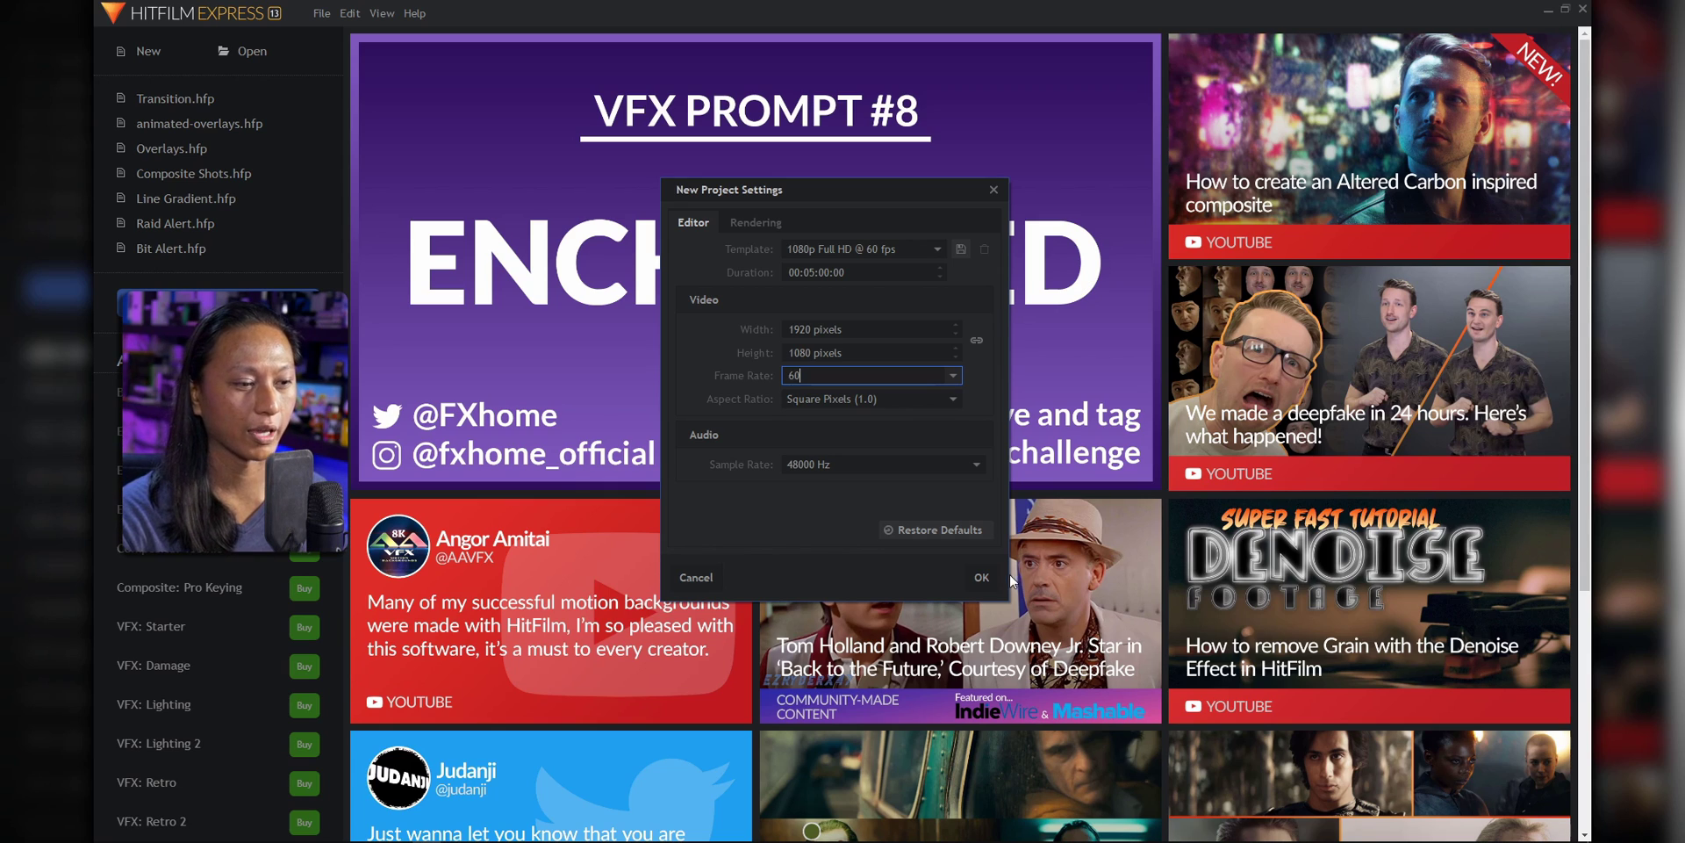
pyautogui.click(804, 272)
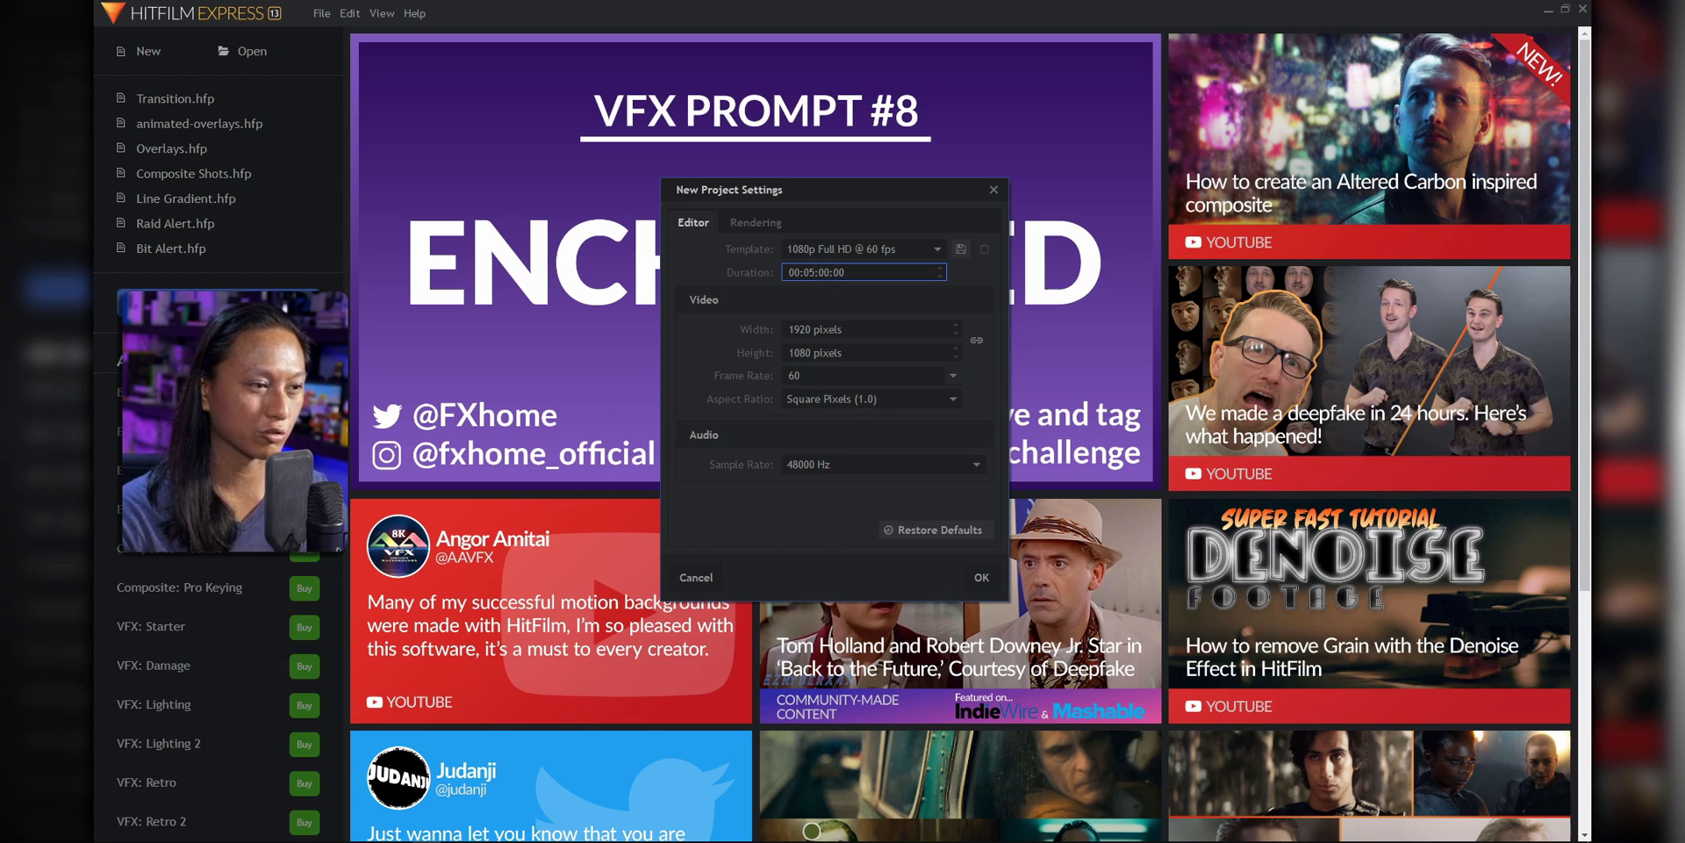
pyautogui.write('0:00')
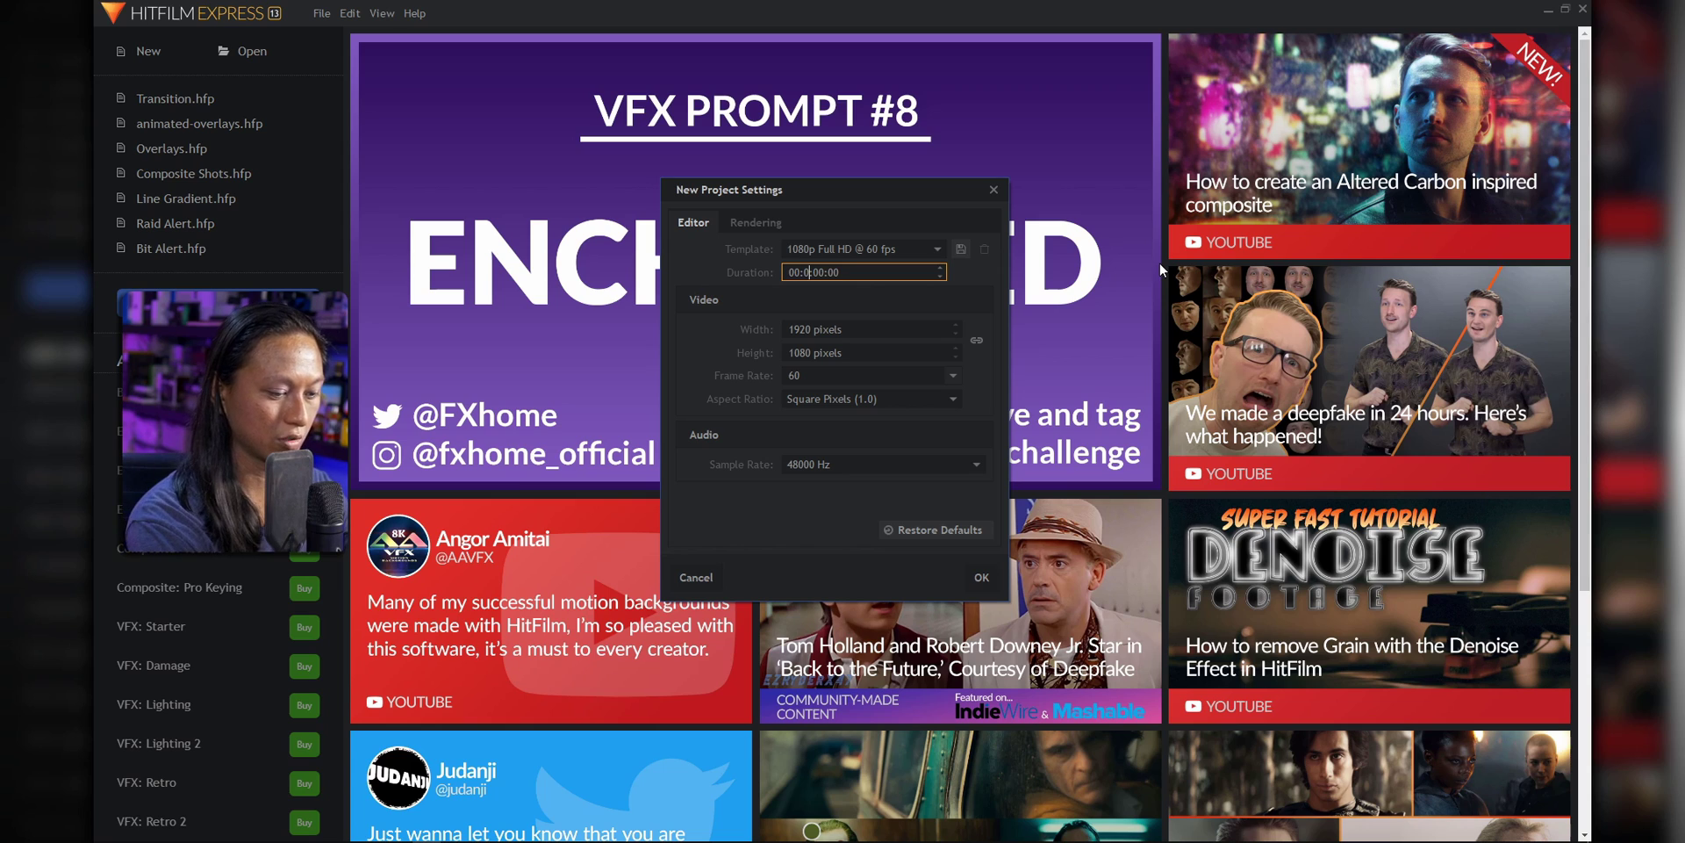
pyautogui.write('1')
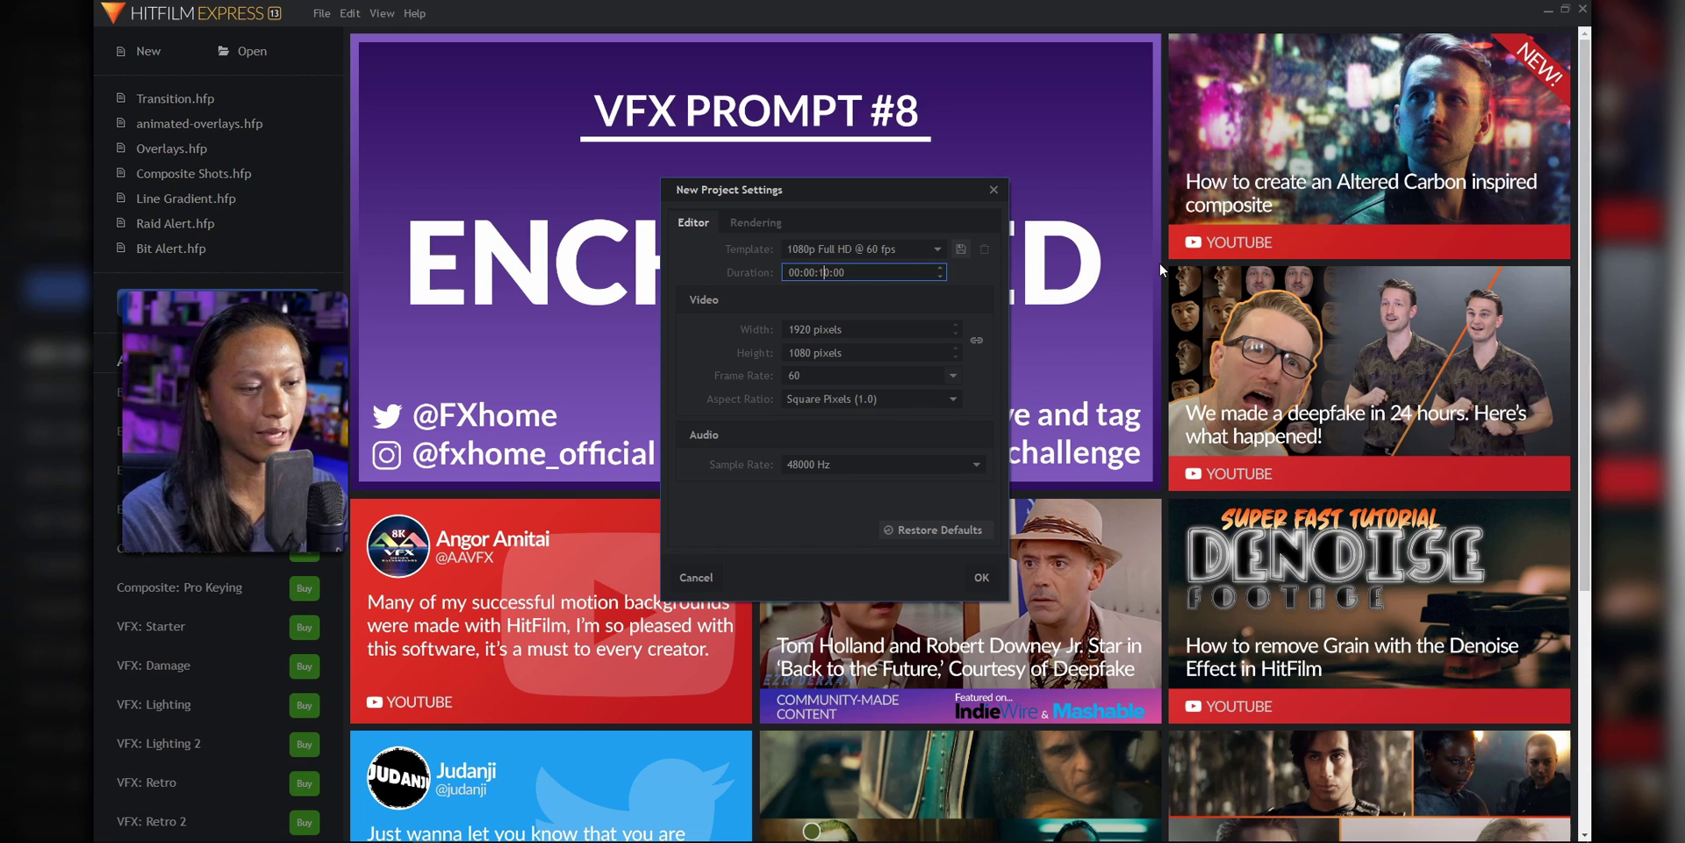
pyautogui.click(976, 586)
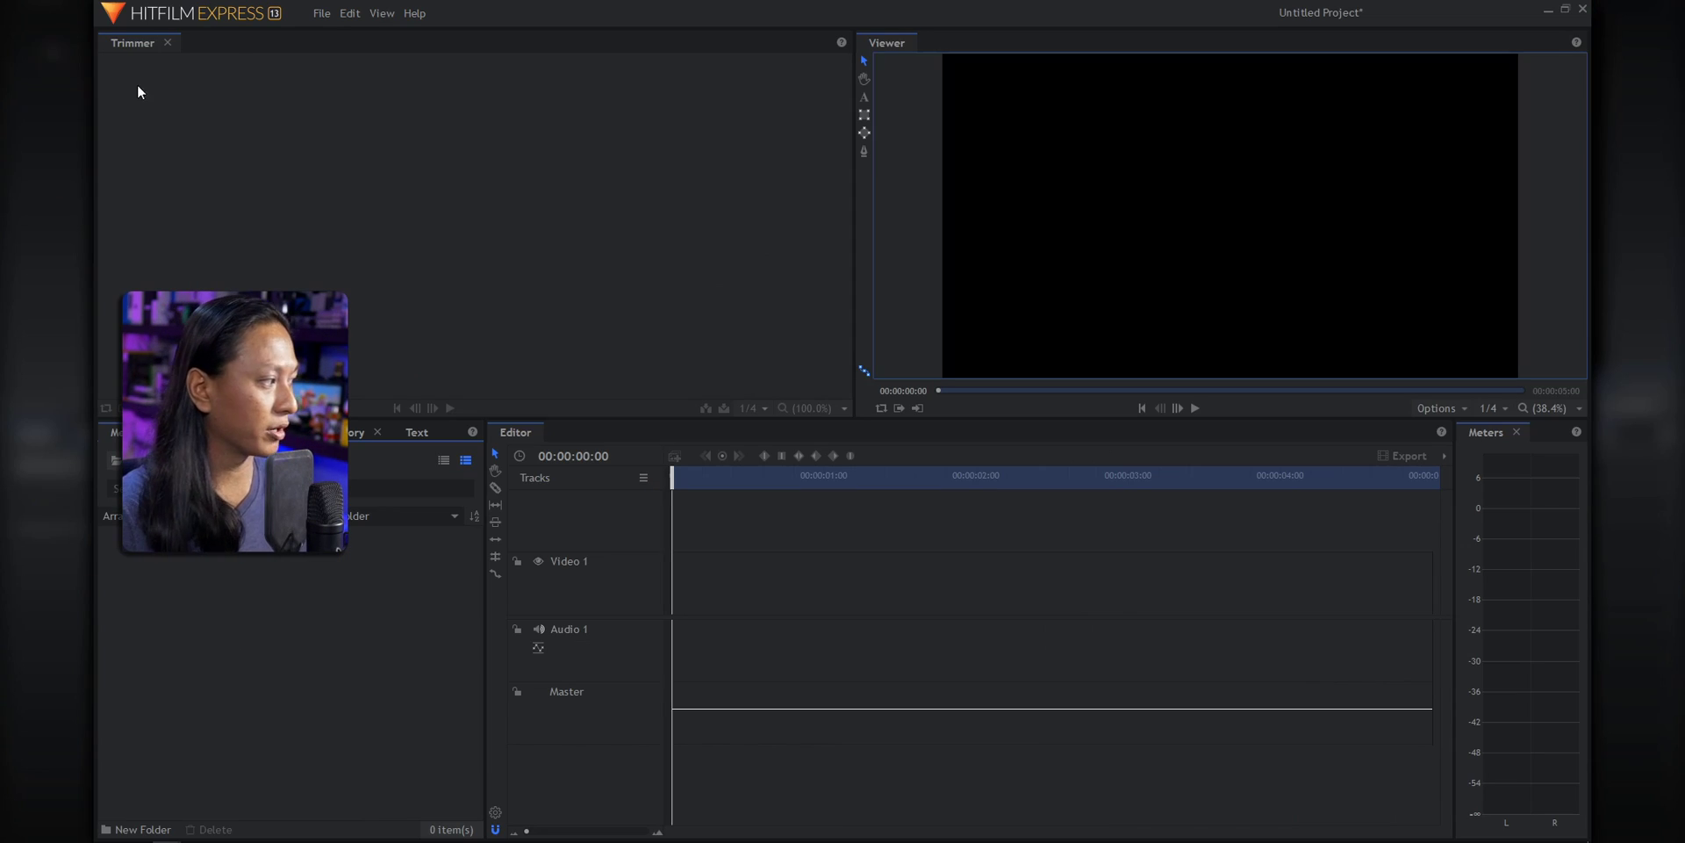
# Import outline.png from the animate folder into the project media and place it at the start of the Video 1 track
pyautogui.hotkey('alt', 'Tab')
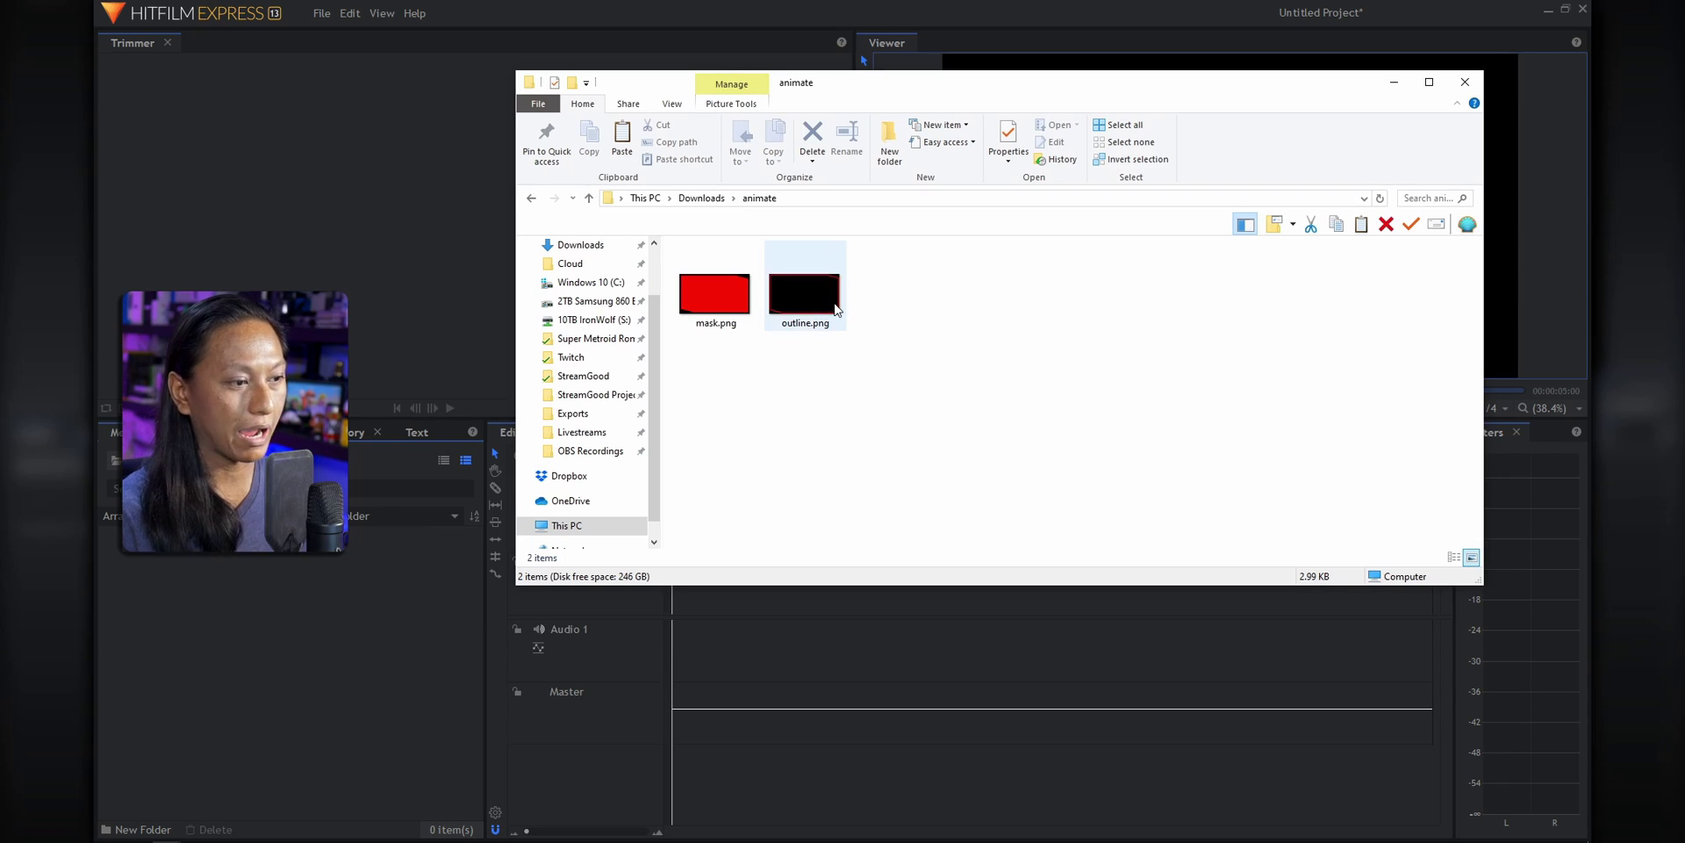
pyautogui.moveTo(832, 306); pyautogui.dragTo(298, 614)
pyautogui.click(306, 742)
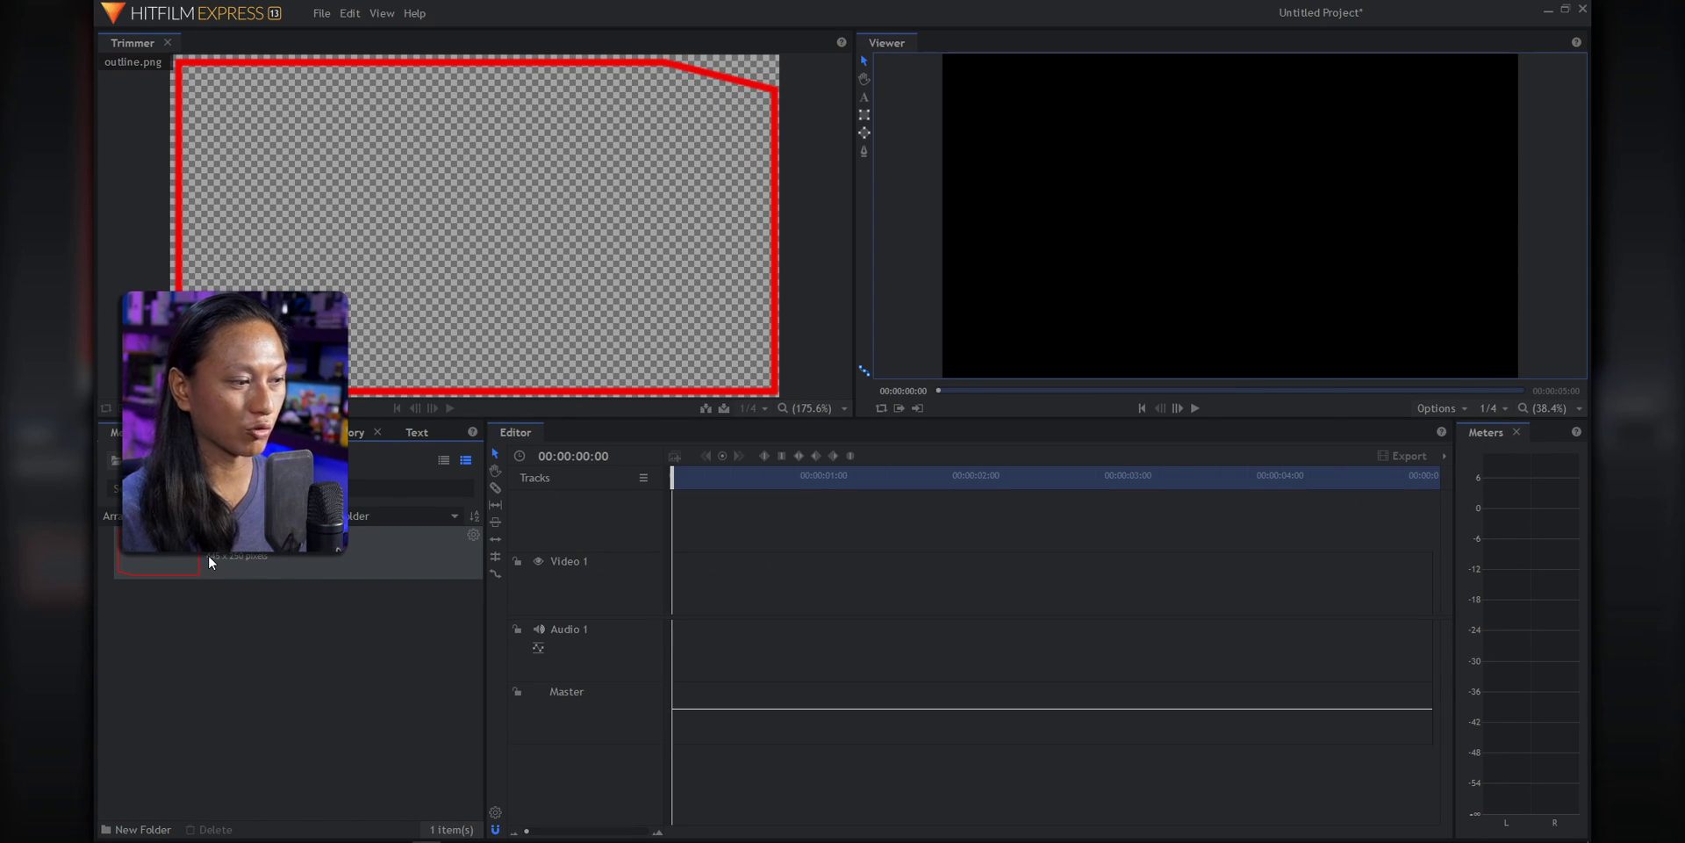
pyautogui.moveTo(208, 555); pyautogui.dragTo(693, 587)
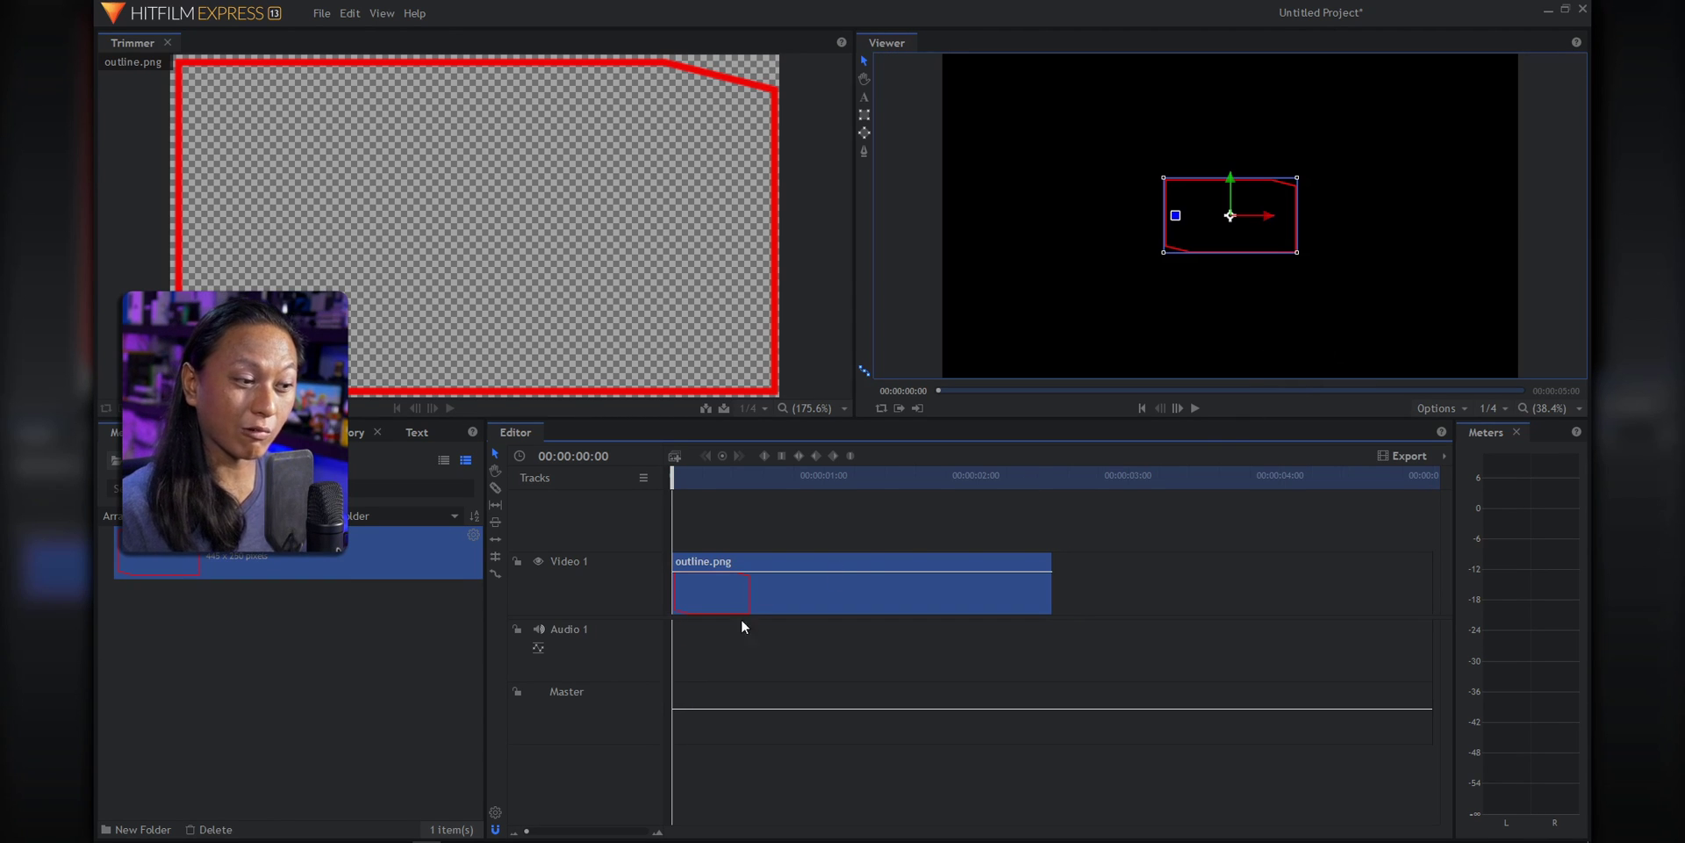
# Make a composite shot from the outline.png clip, taking properties from the selected clip and leaving masks, effects and transforms here
pyautogui.rightClick(772, 588)
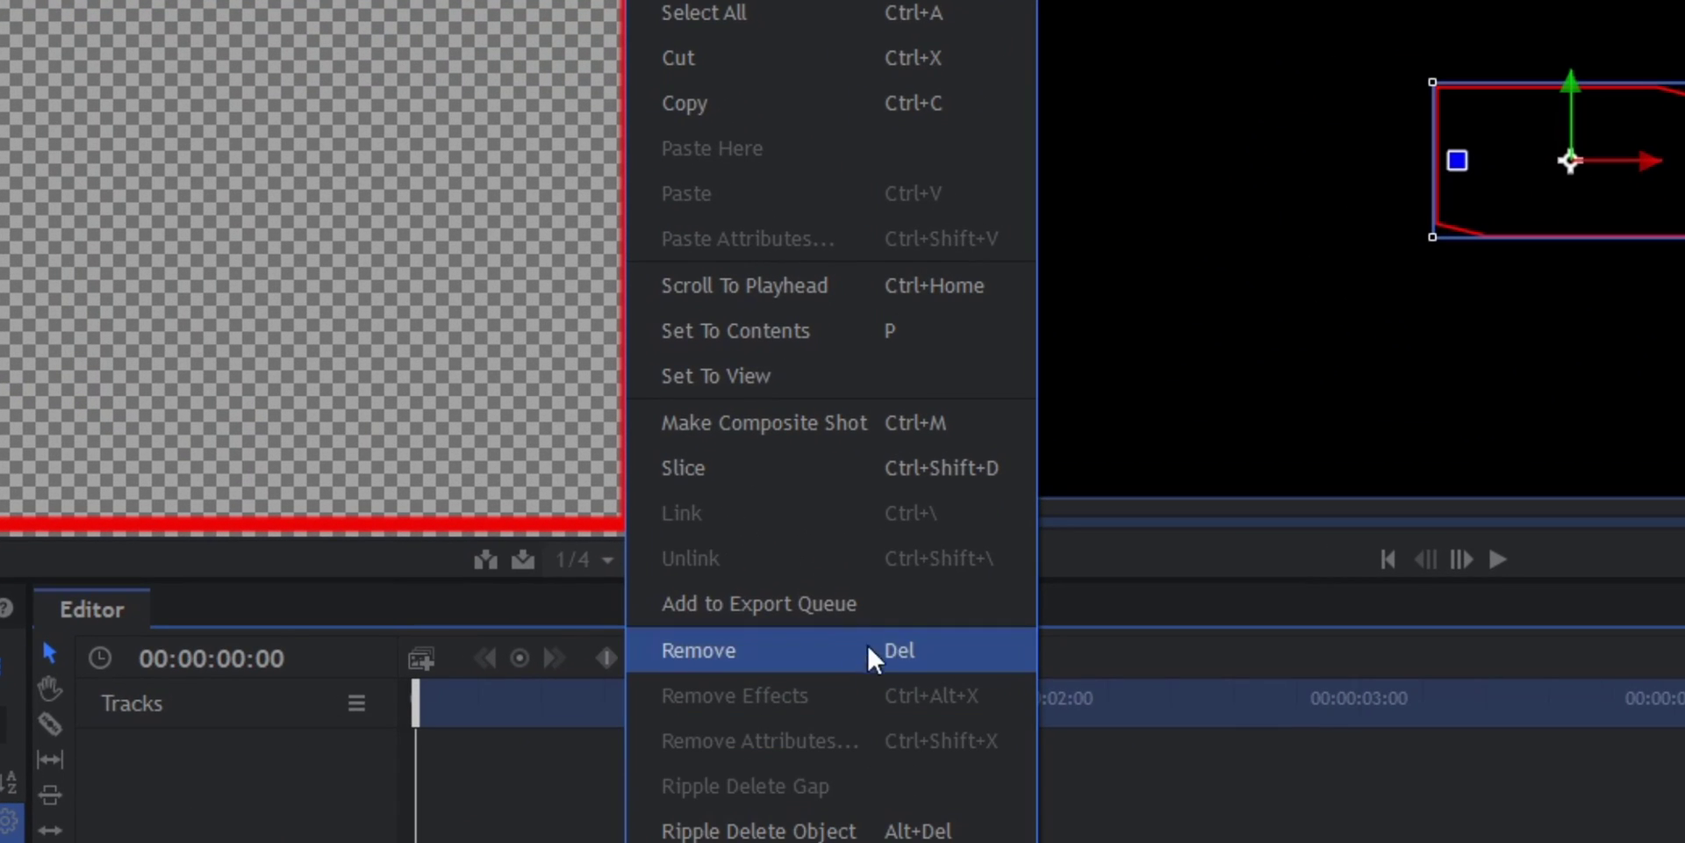
pyautogui.click(867, 422)
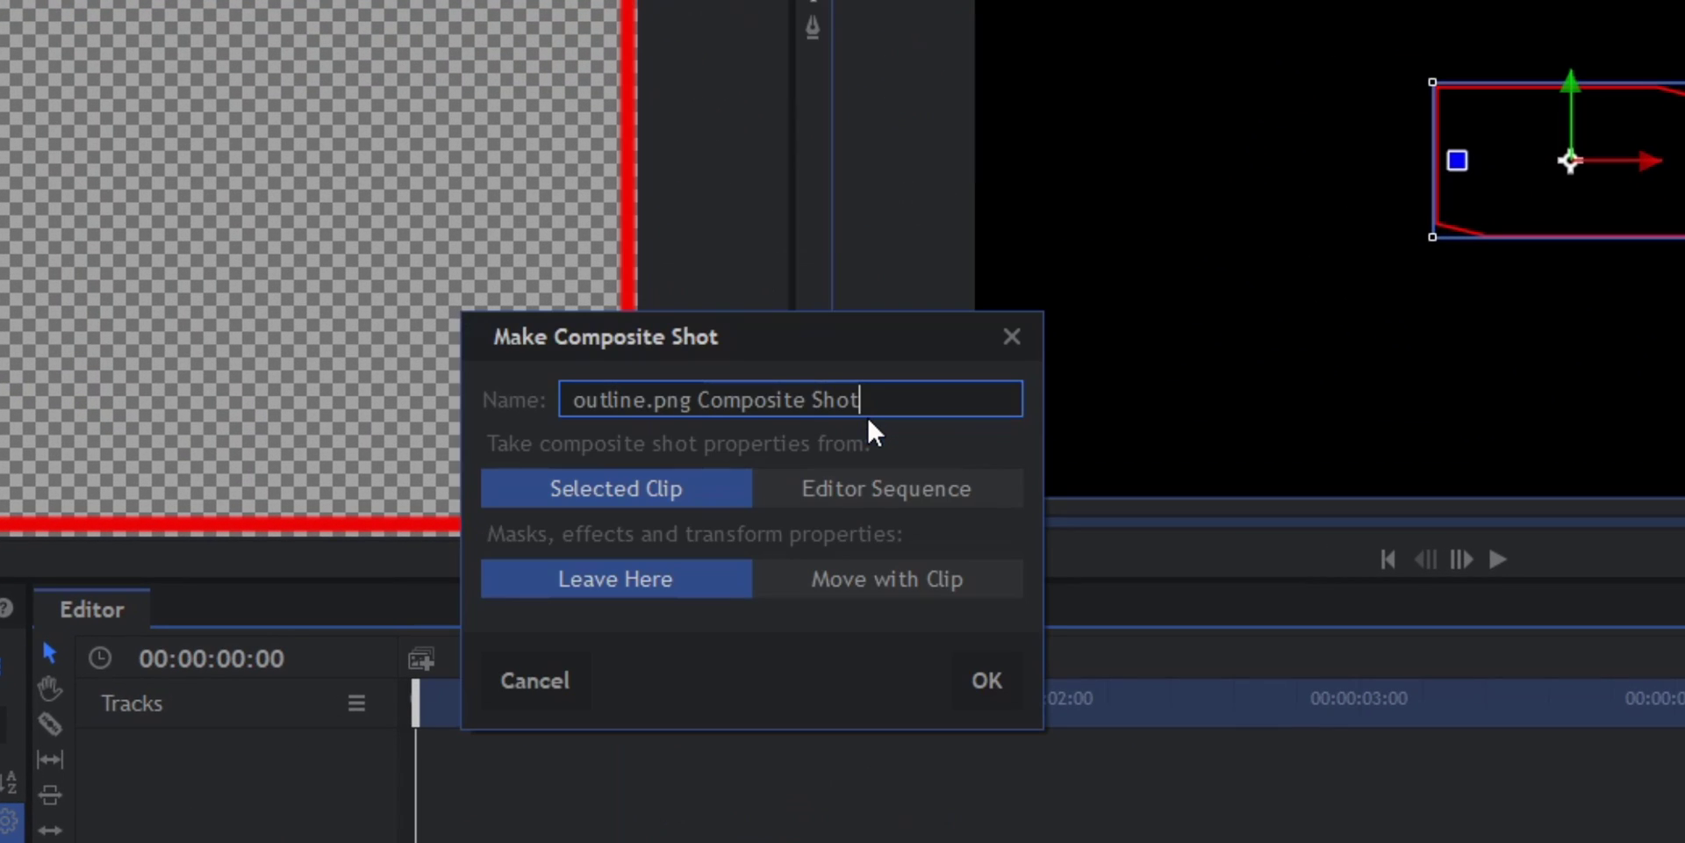
pyautogui.click(1003, 686)
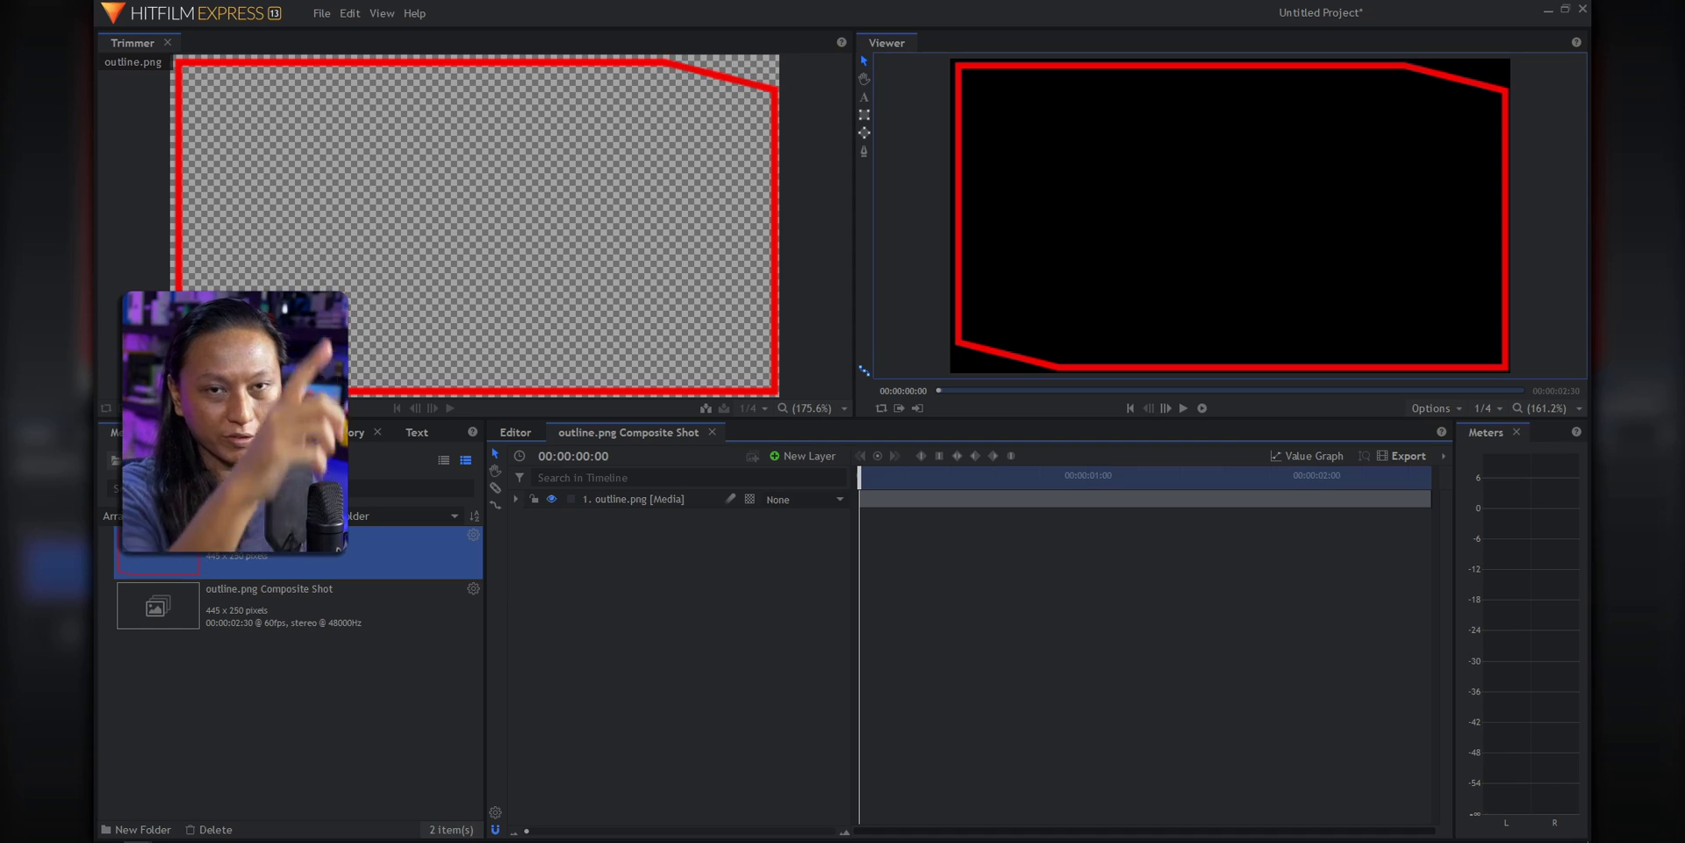
# Add a white plane layer 512 px wide and 512 px high to the outline.png composite shot
pyautogui.click(802, 456)
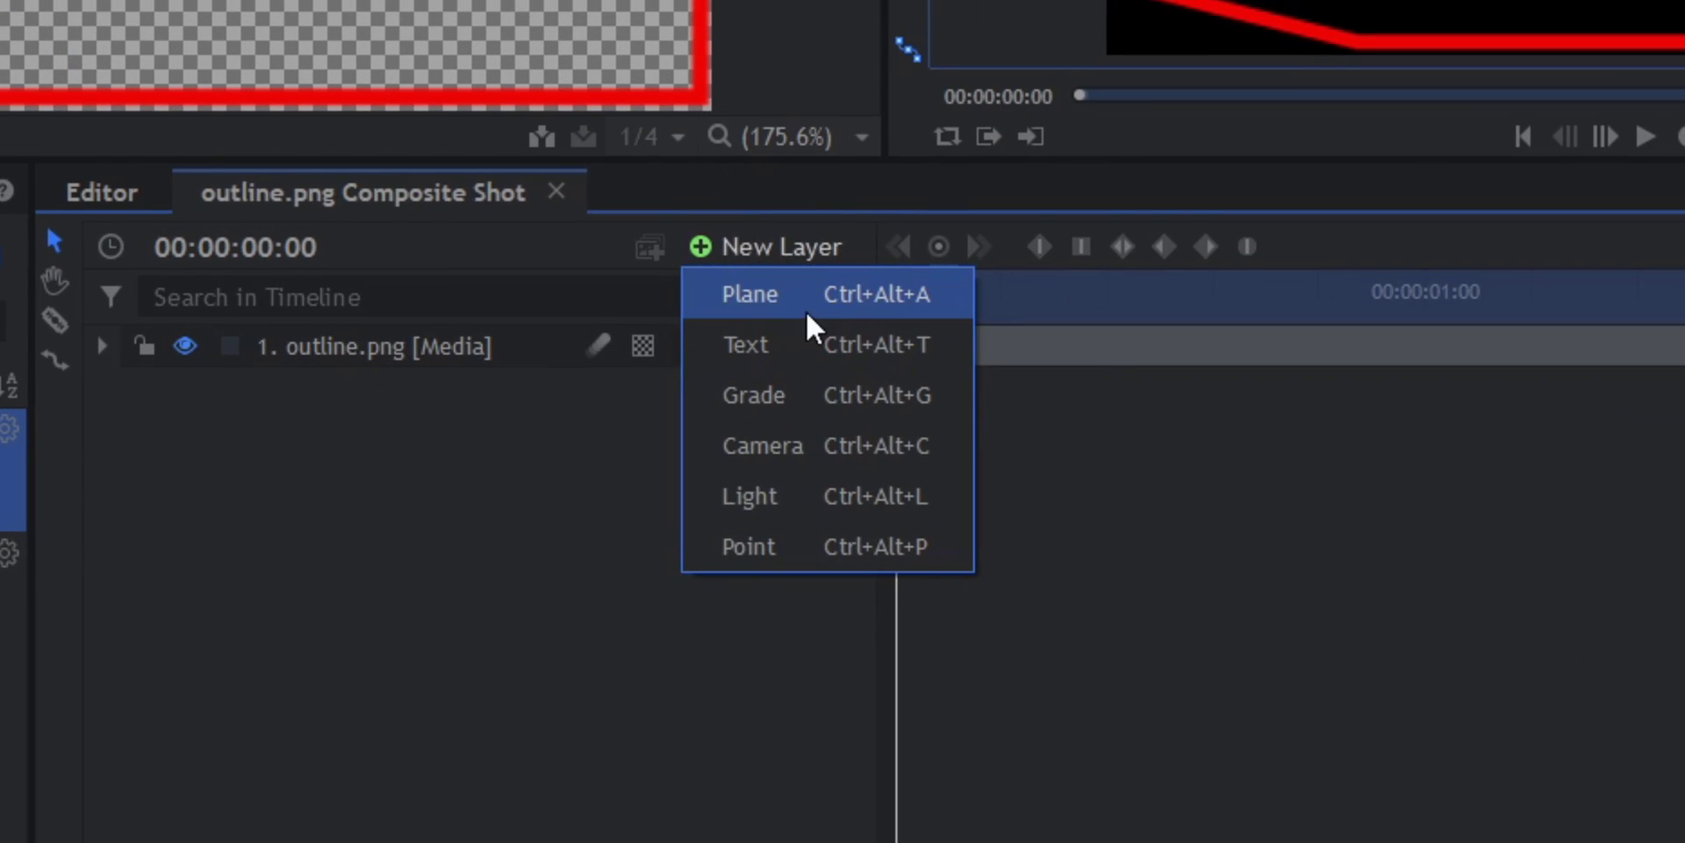
pyautogui.click(806, 313)
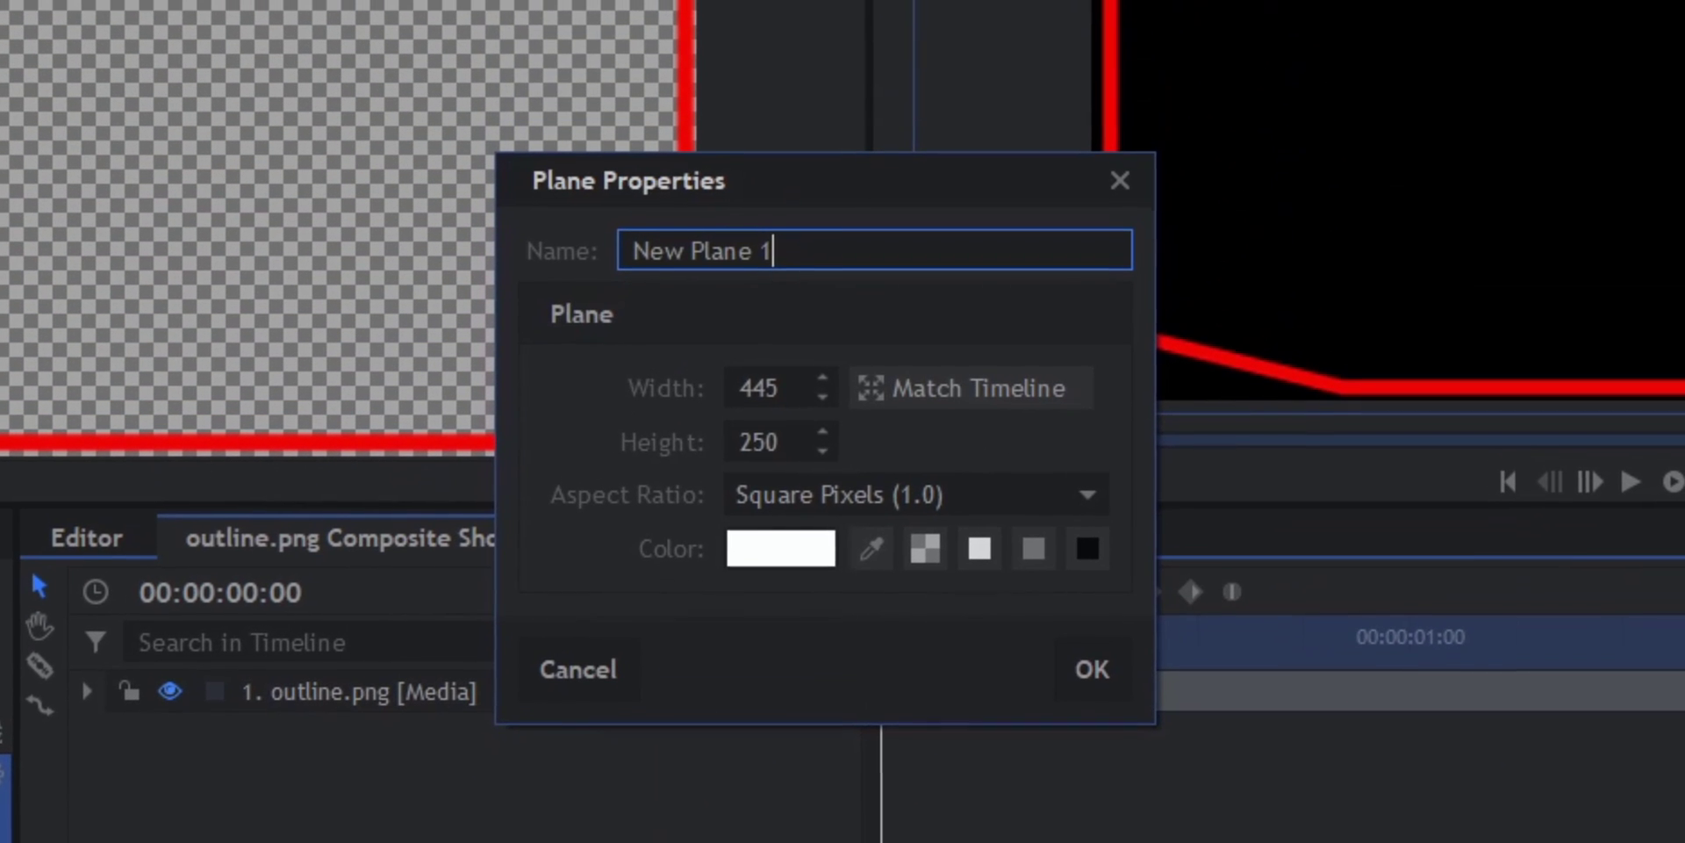
pyautogui.moveTo(780, 389); pyautogui.dragTo(734, 392)
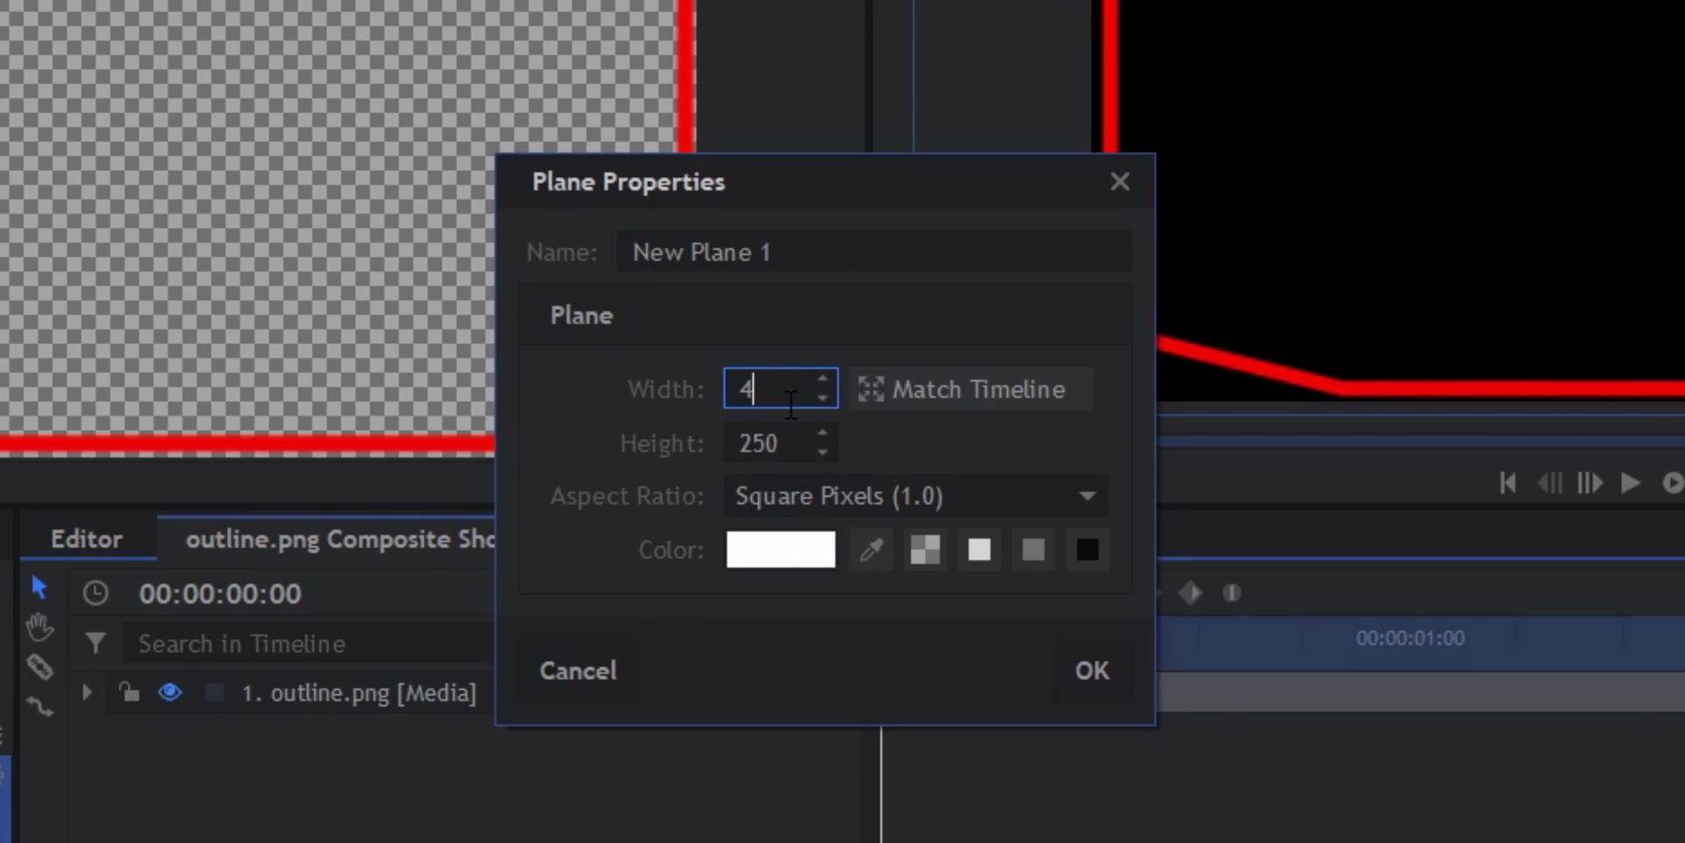
pyautogui.press('Tab')
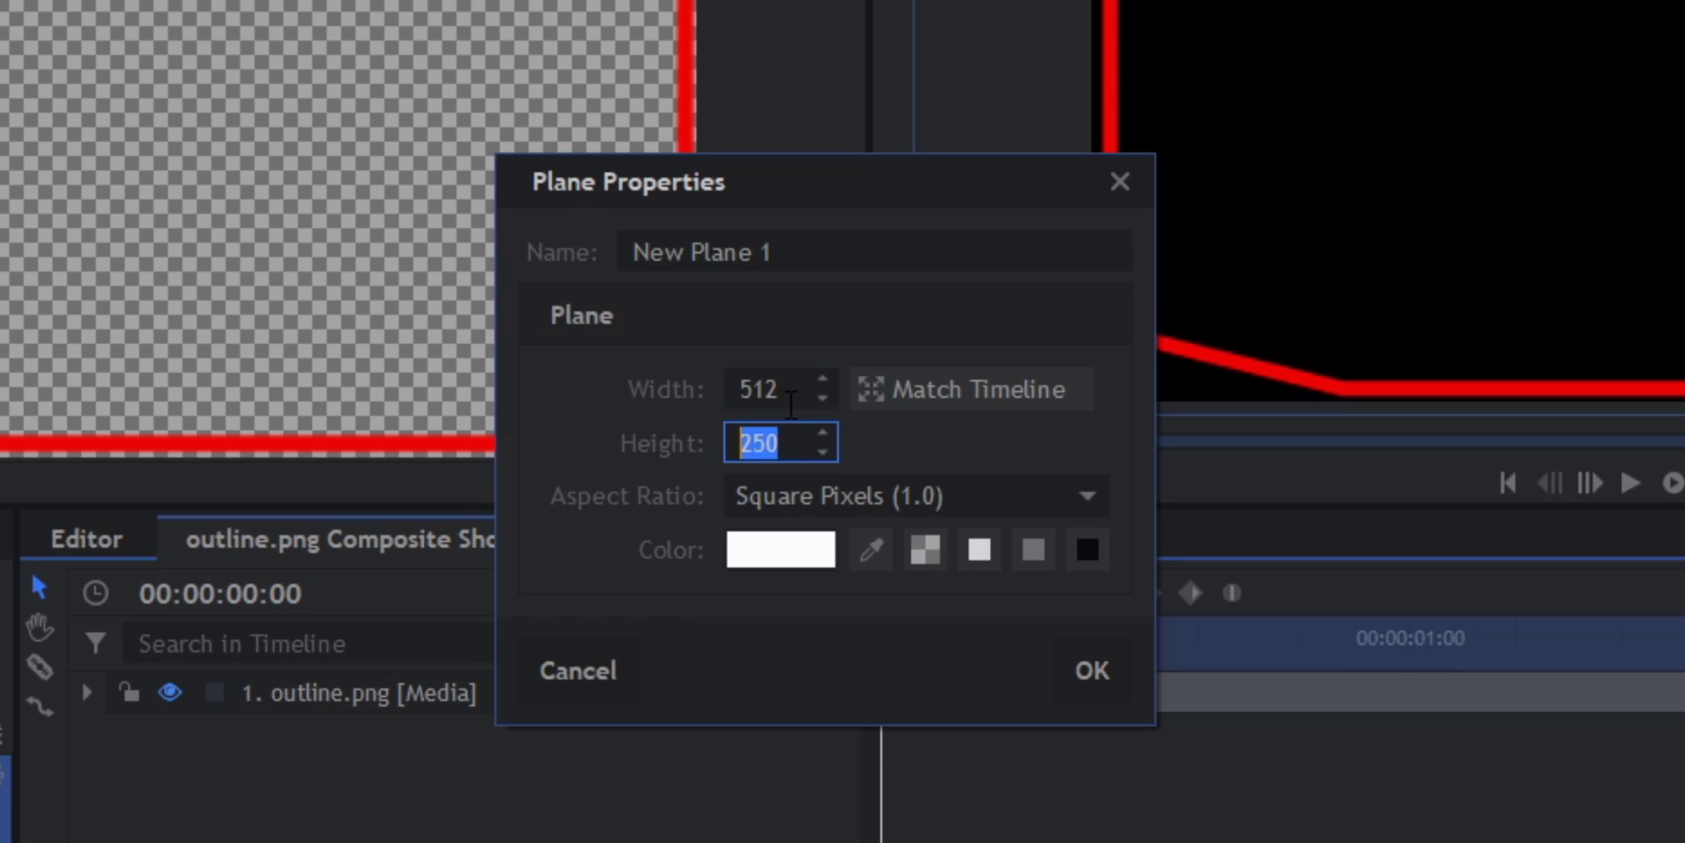
pyautogui.write('5122')
pyautogui.press('Return')
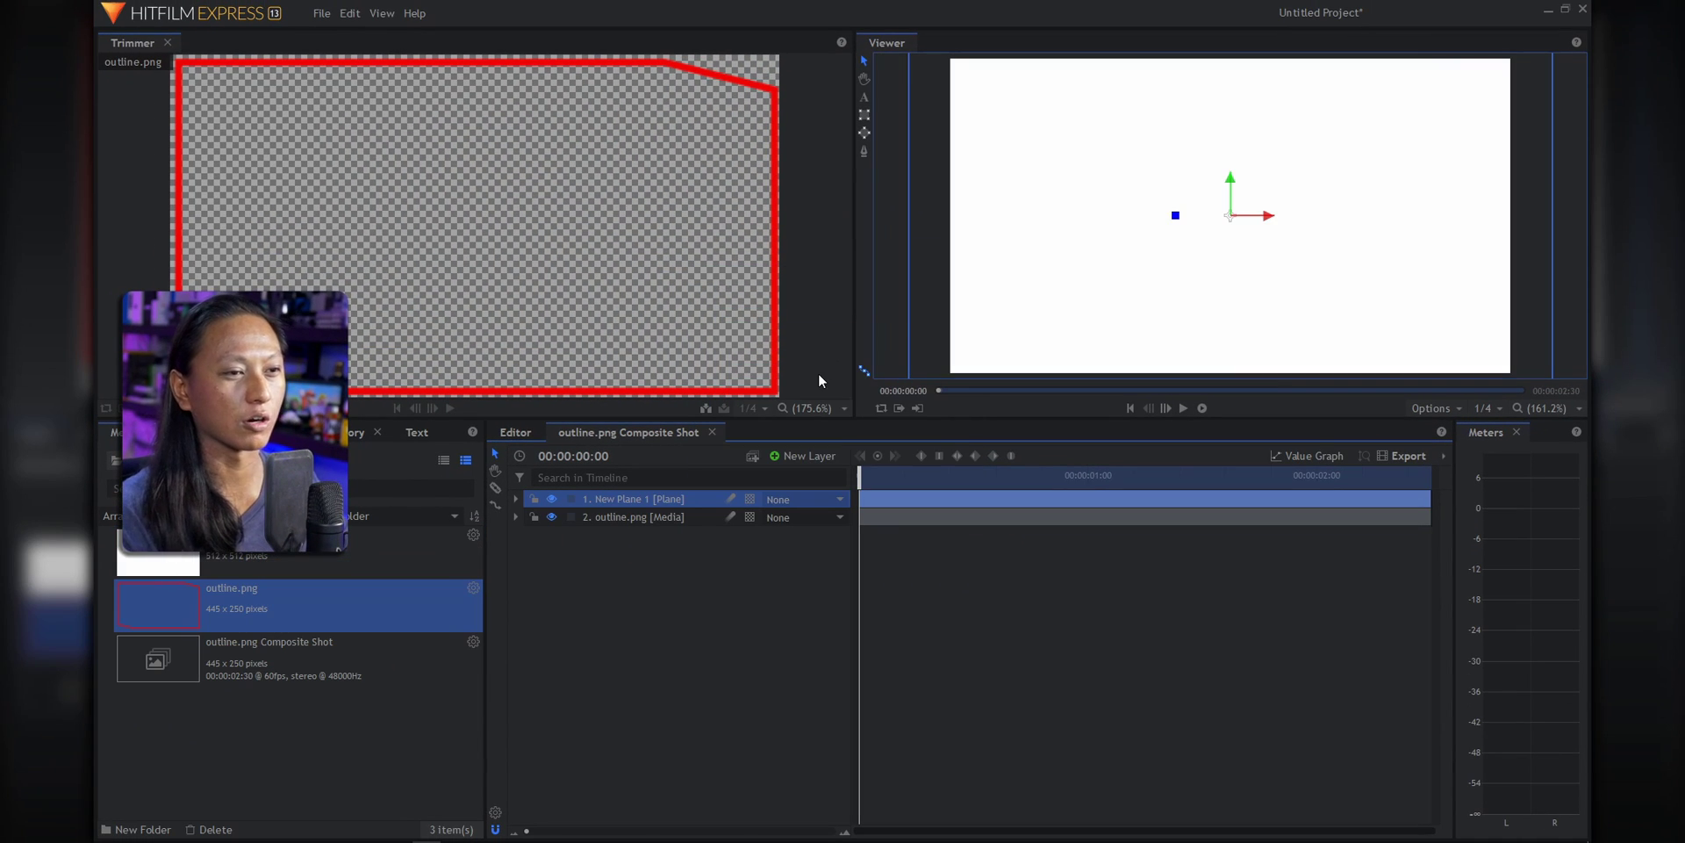
# Add a Color Gradient effect to the plane layer and set the effect's blend to Normal
pyautogui.scroll(-3, 1279, 188)
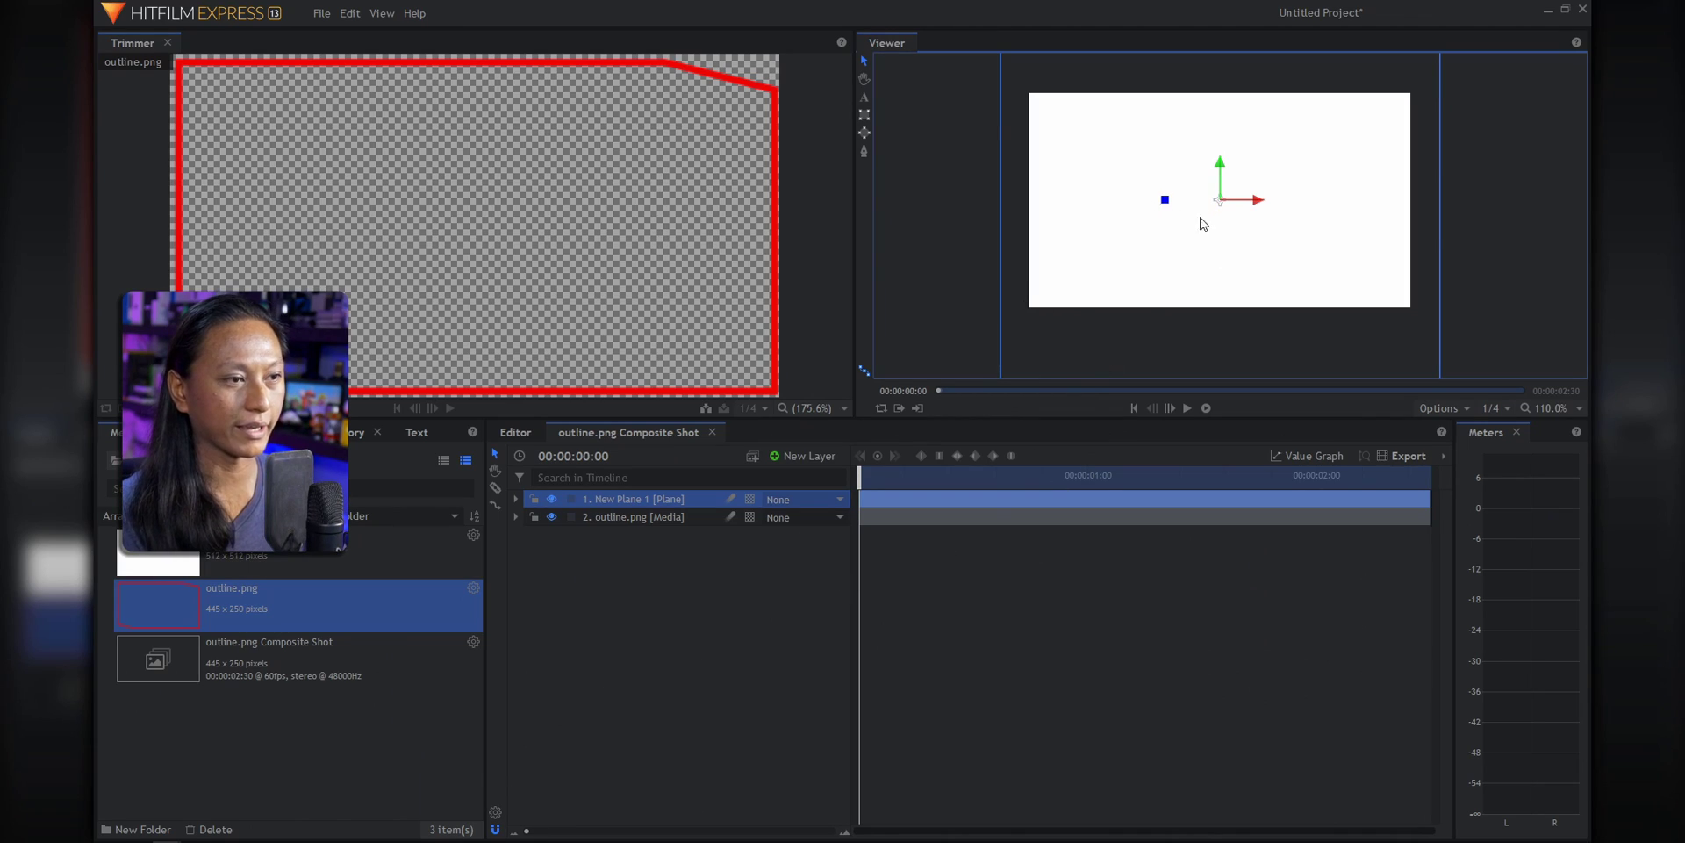
pyautogui.moveTo(1252, 221); pyautogui.dragTo(1110, 199)
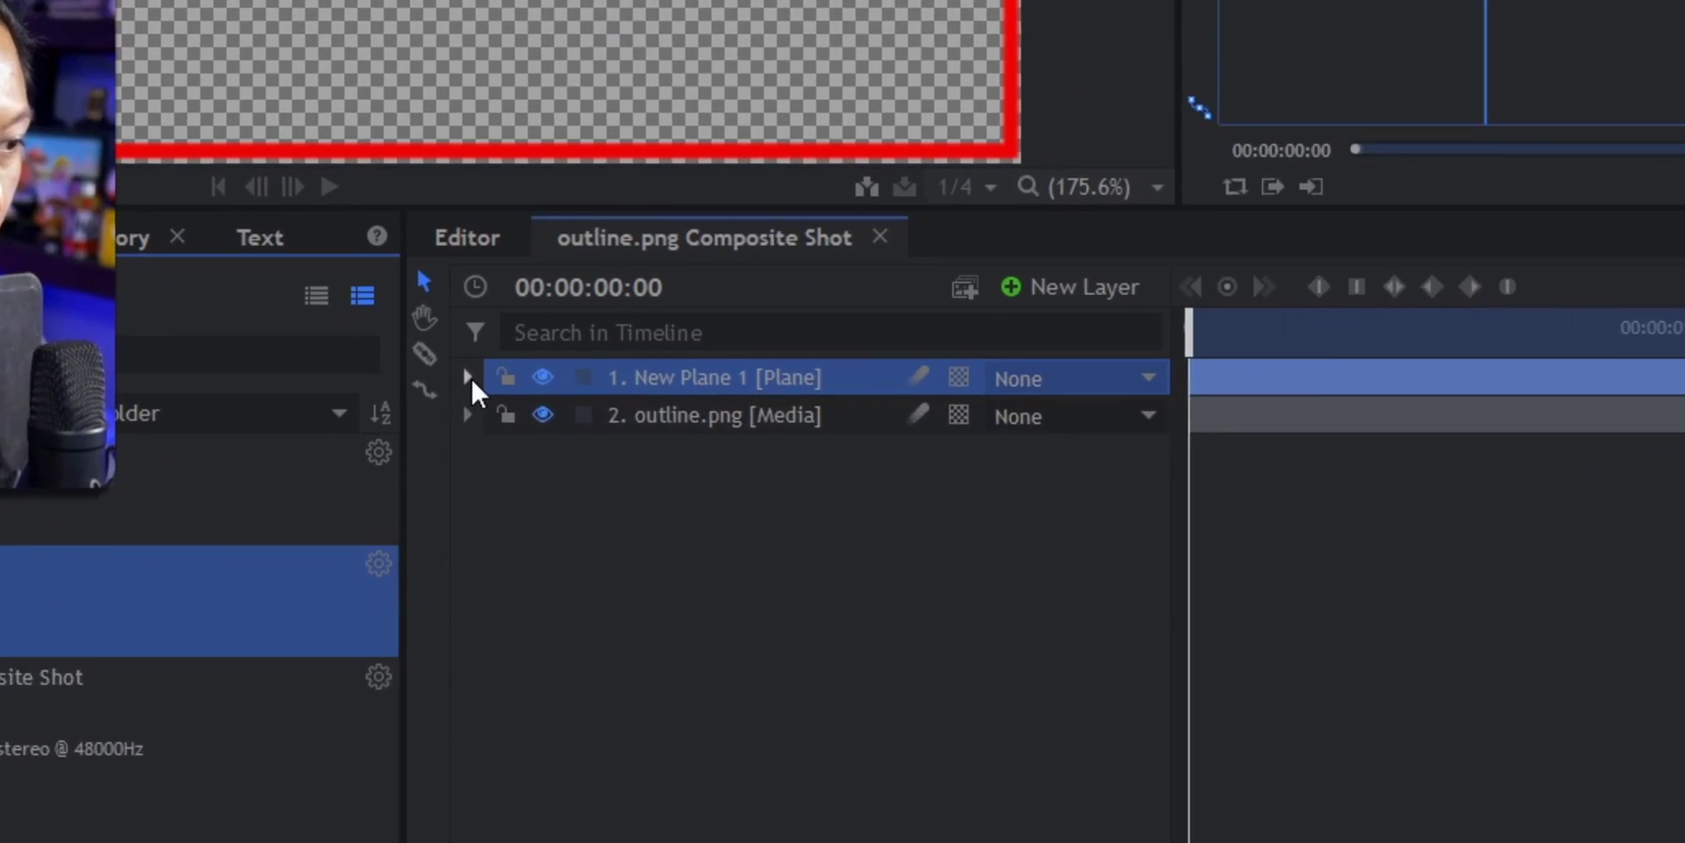
pyautogui.click(515, 499)
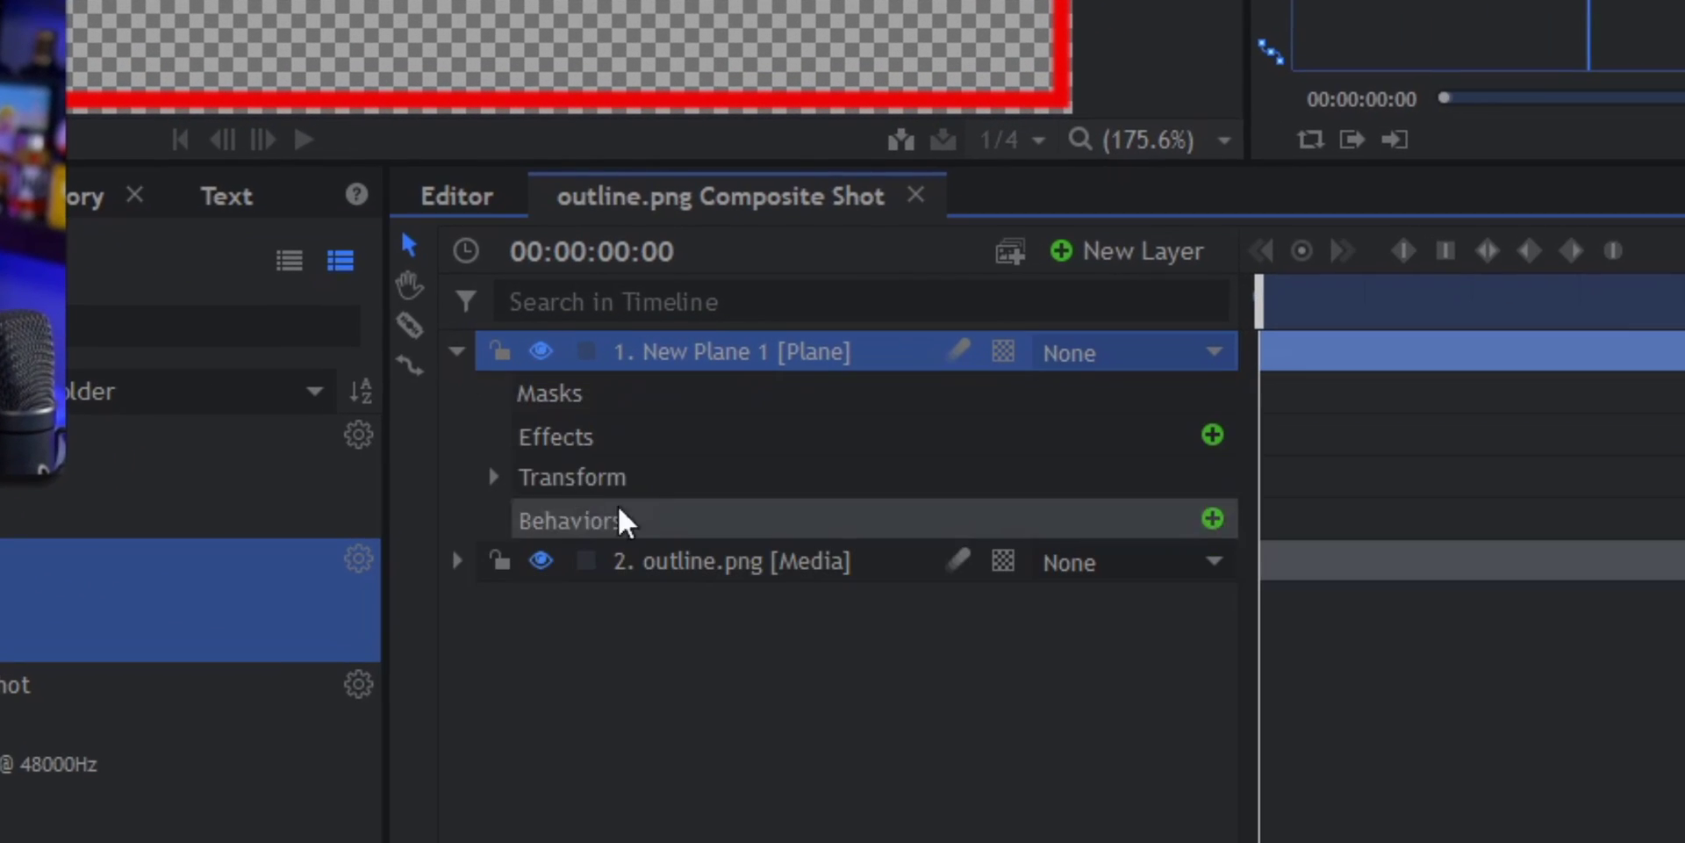
pyautogui.click(1213, 436)
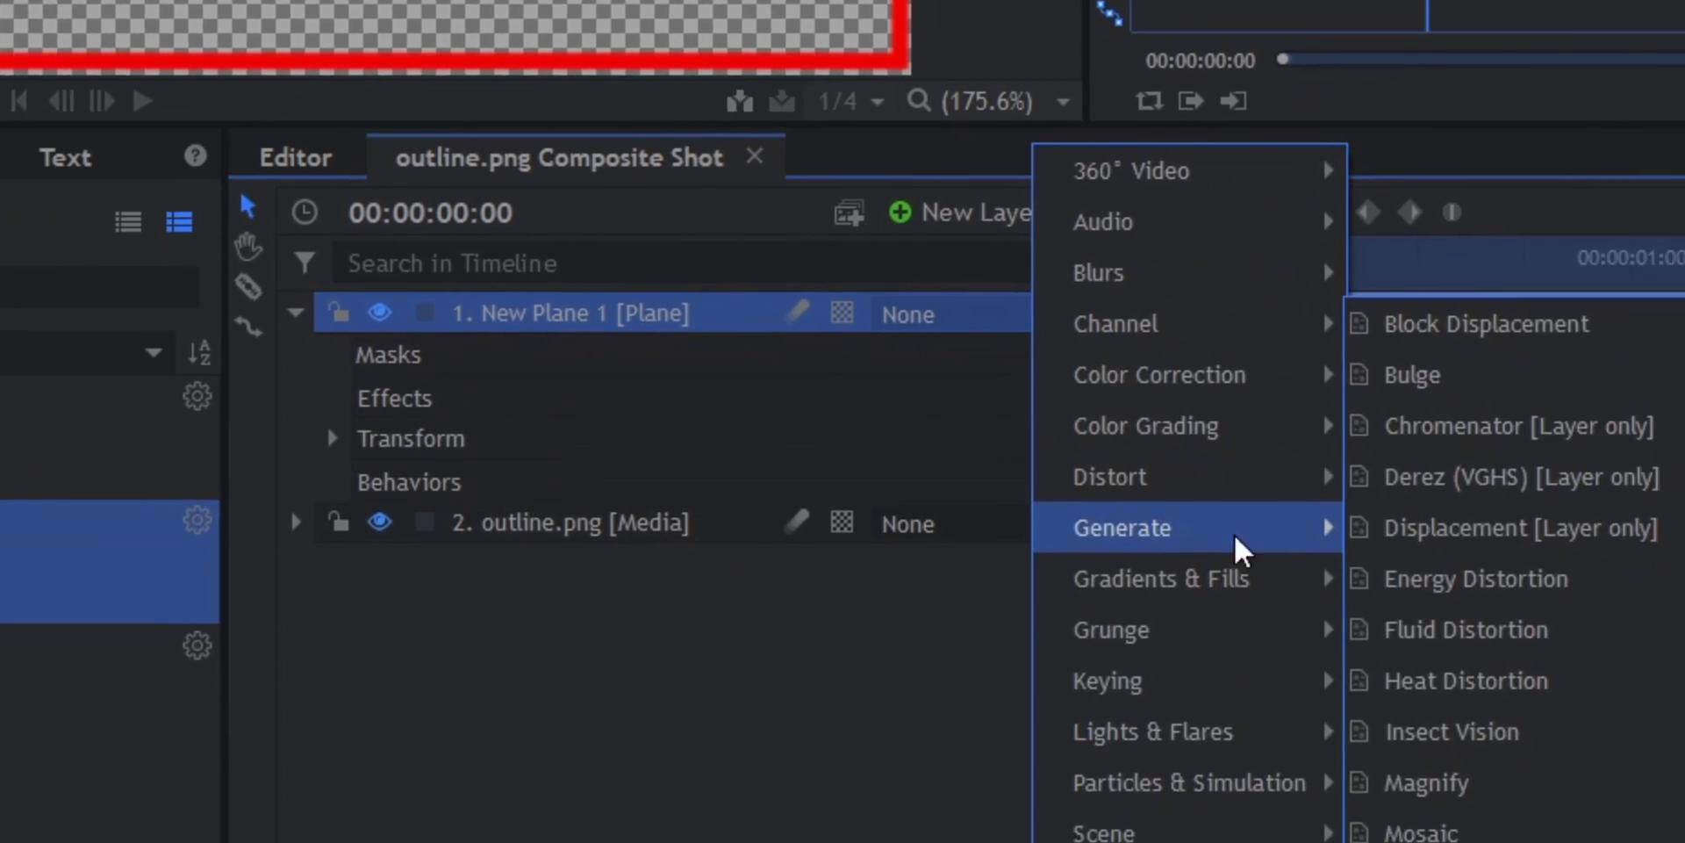
pyautogui.moveTo(1415, 621)
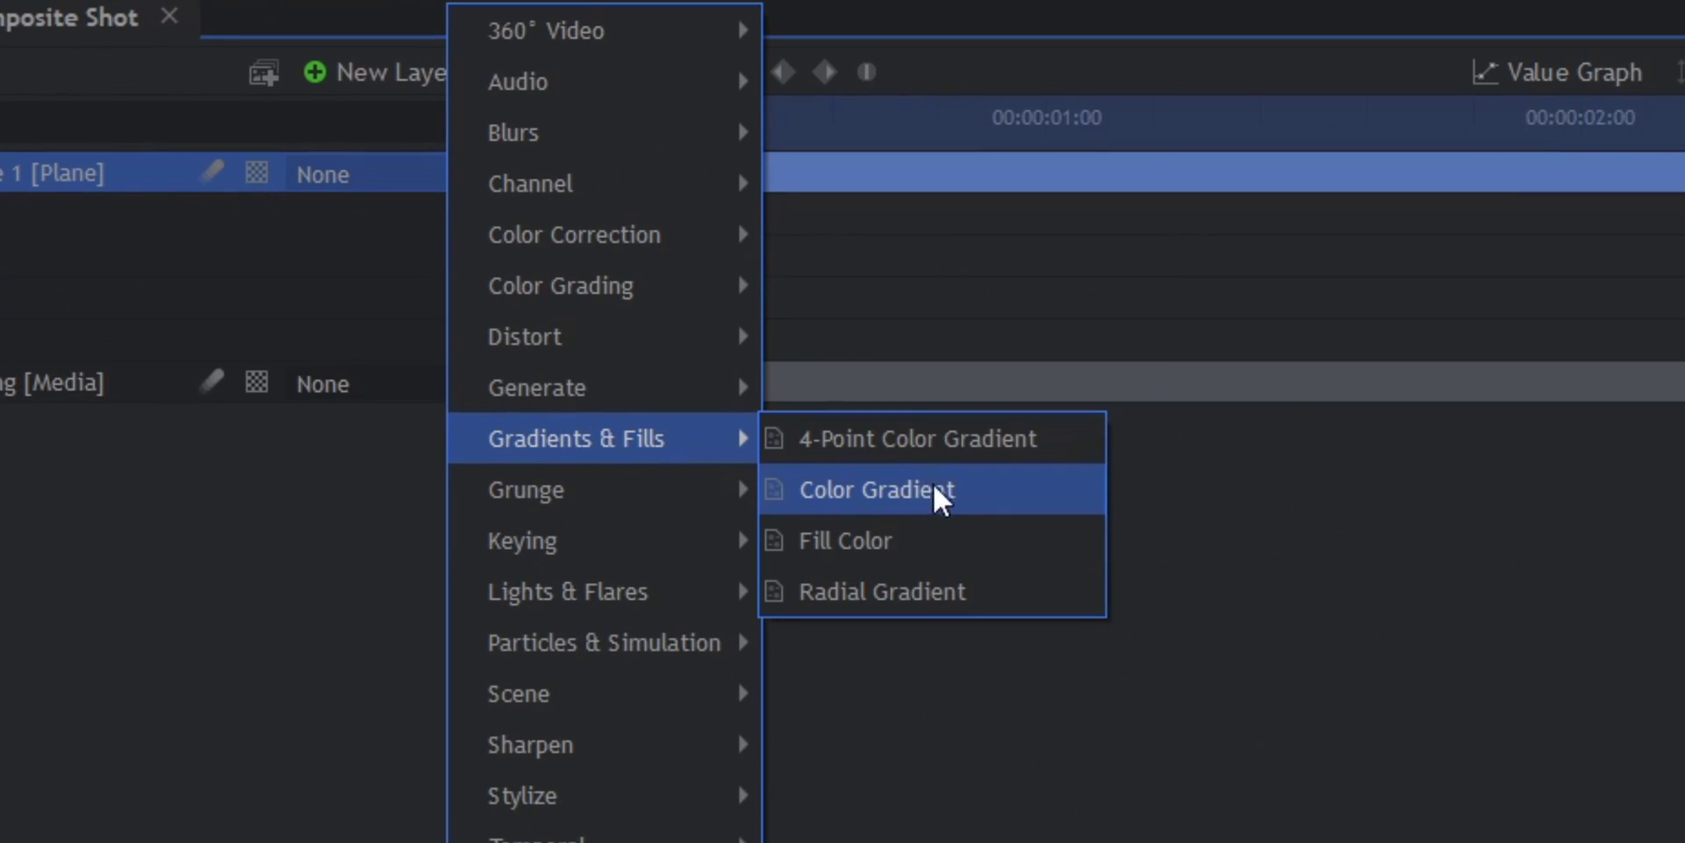
pyautogui.click(965, 493)
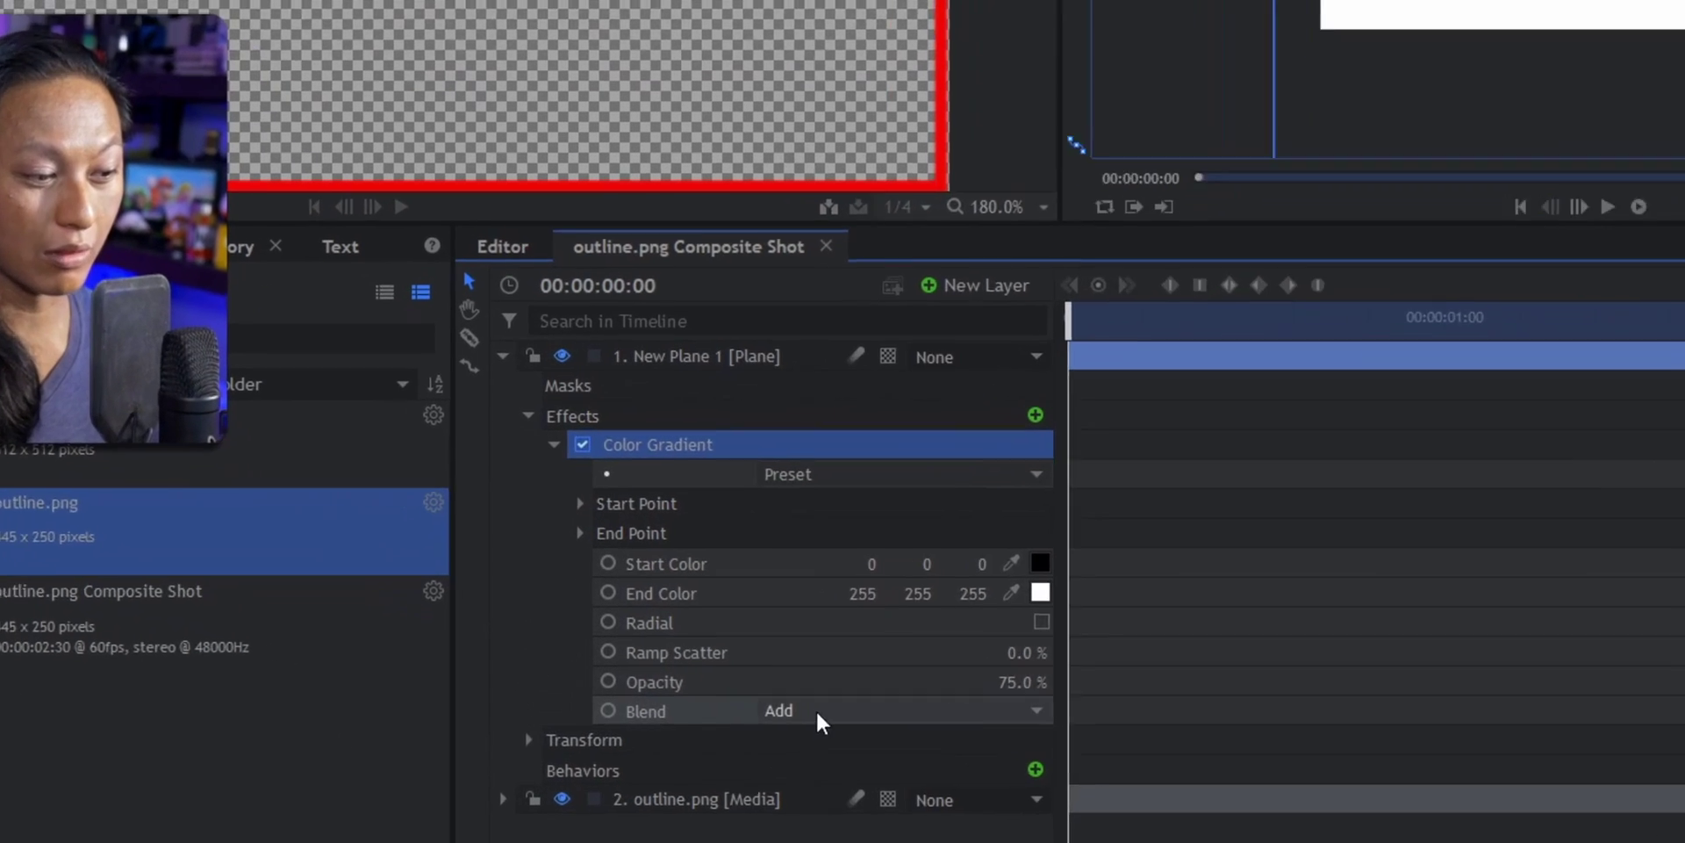
pyautogui.click(702, 714)
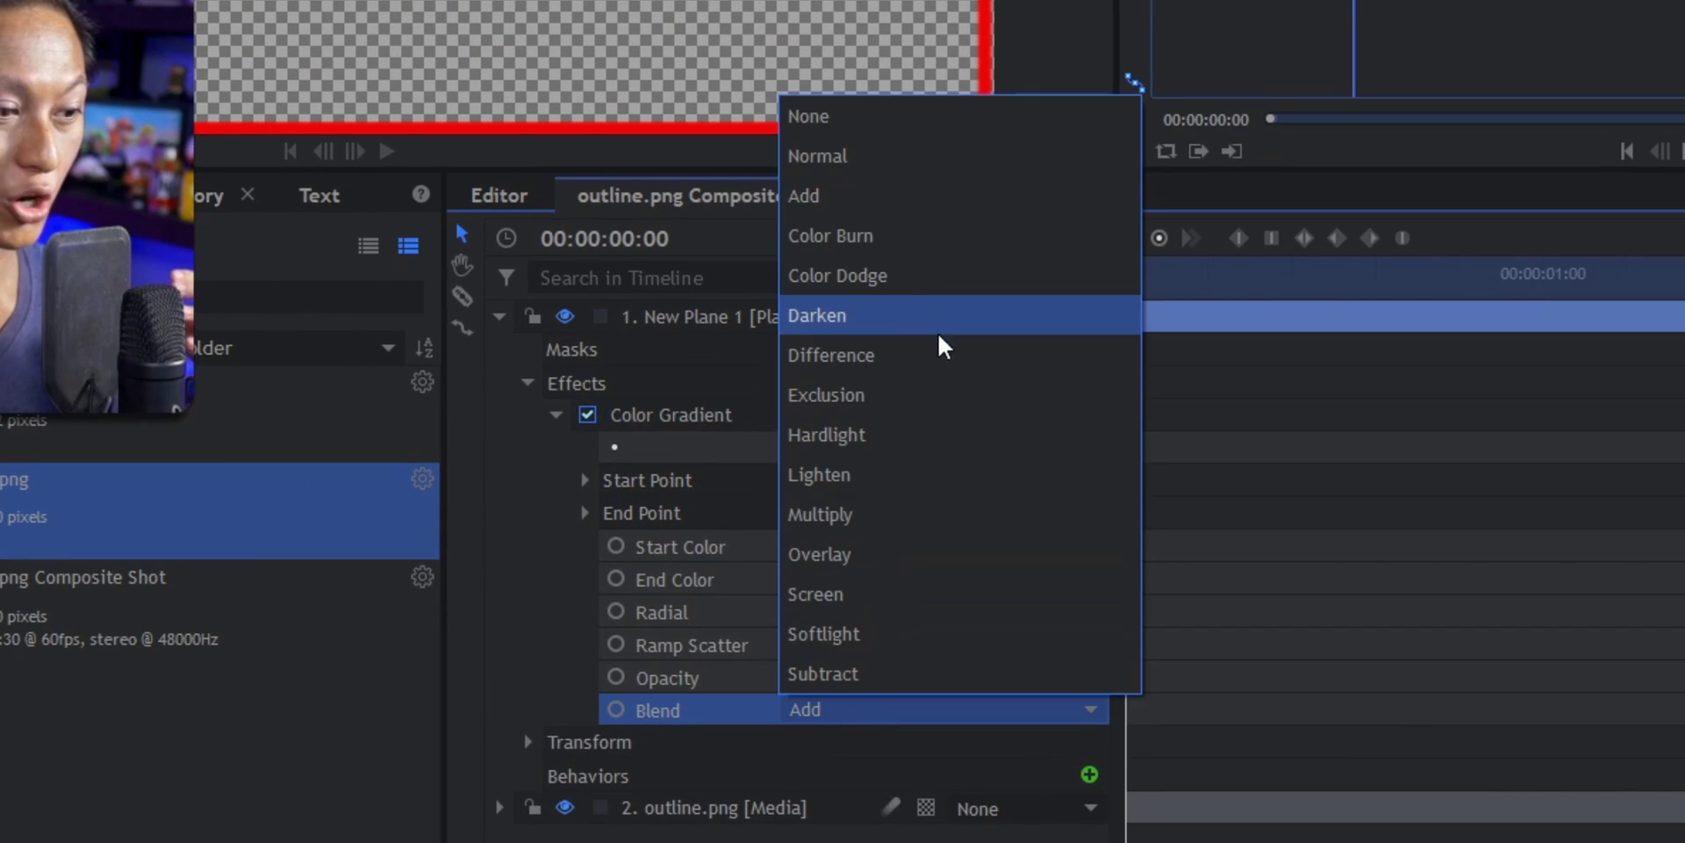
pyautogui.click(878, 164)
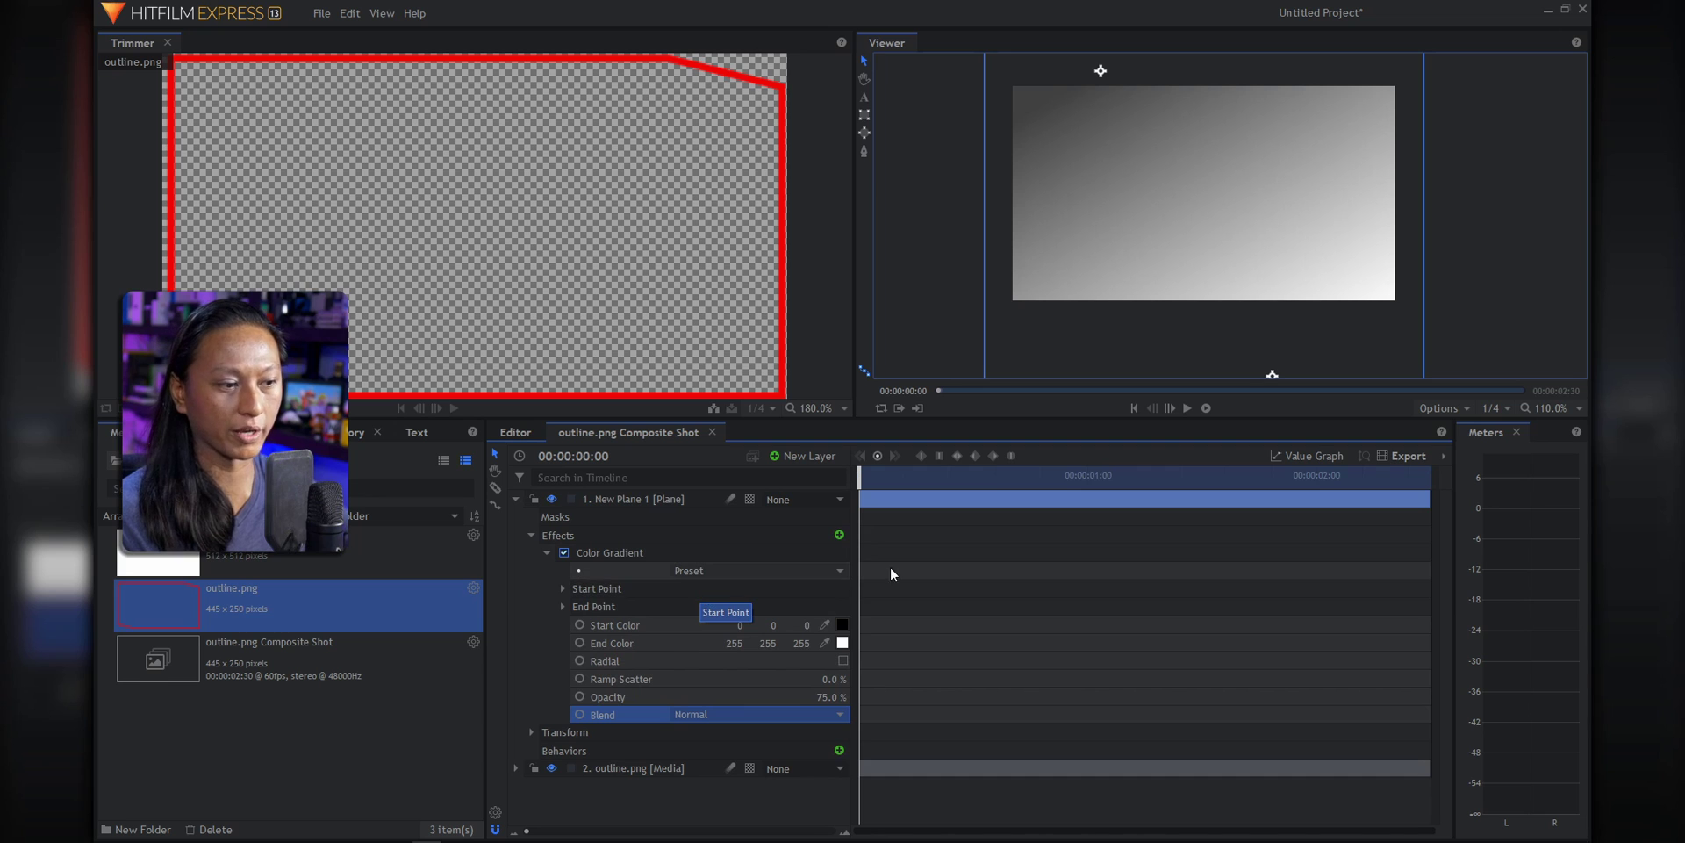
# Set the Color Gradient's Start Color to purple #9c17a0 and confirm white #ffffff as its End Color
pyautogui.click(842, 624)
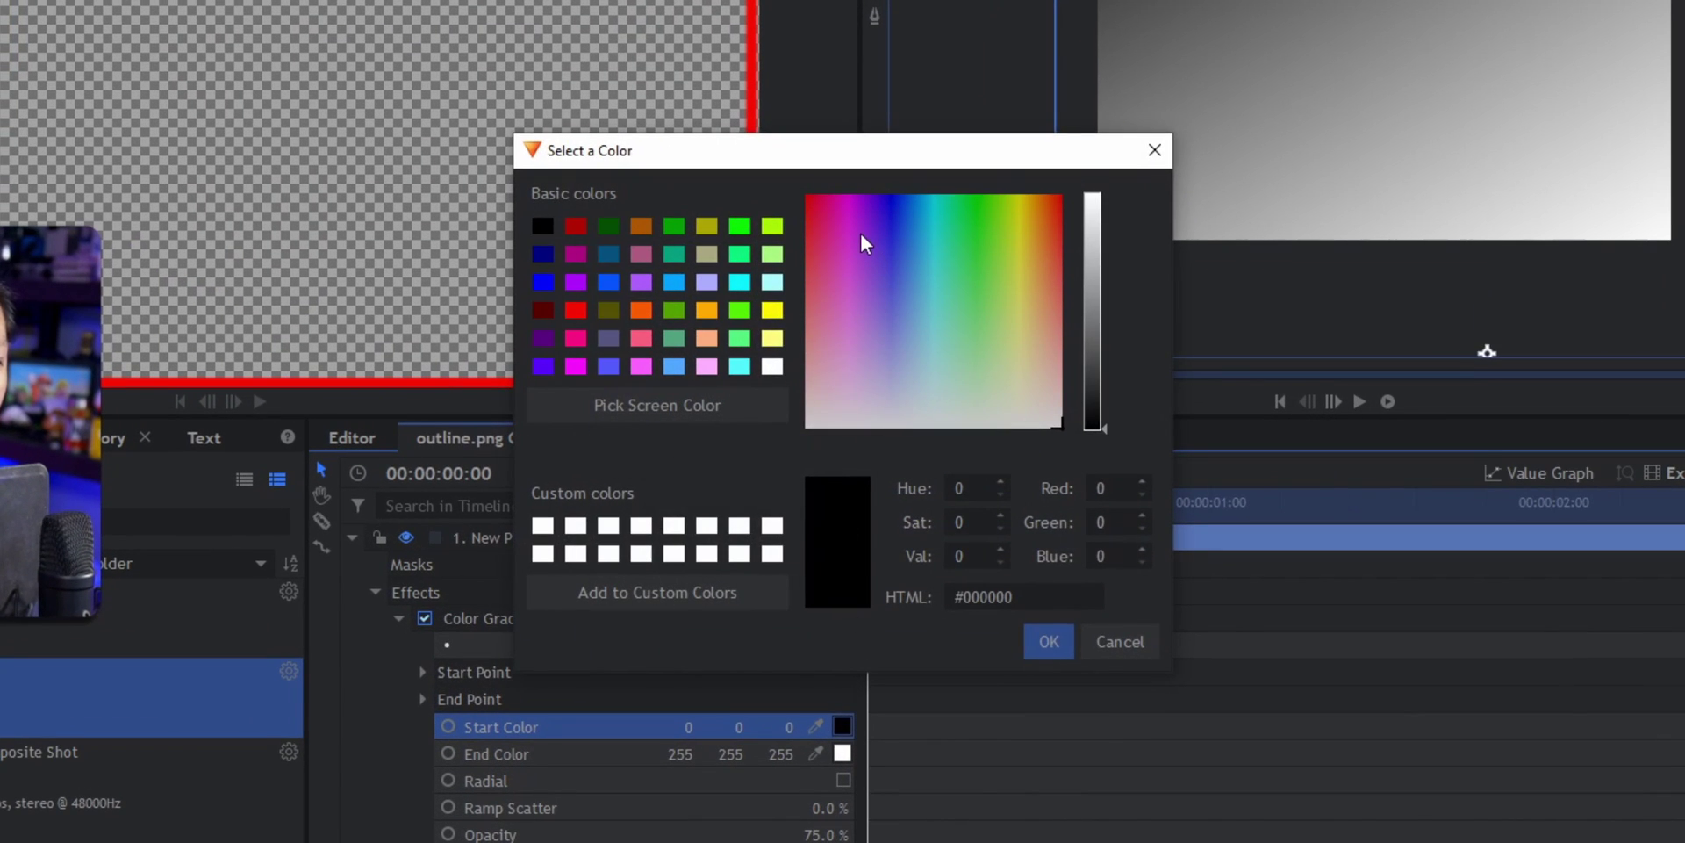
pyautogui.click(849, 230)
pyautogui.moveTo(1111, 369); pyautogui.dragTo(1108, 291)
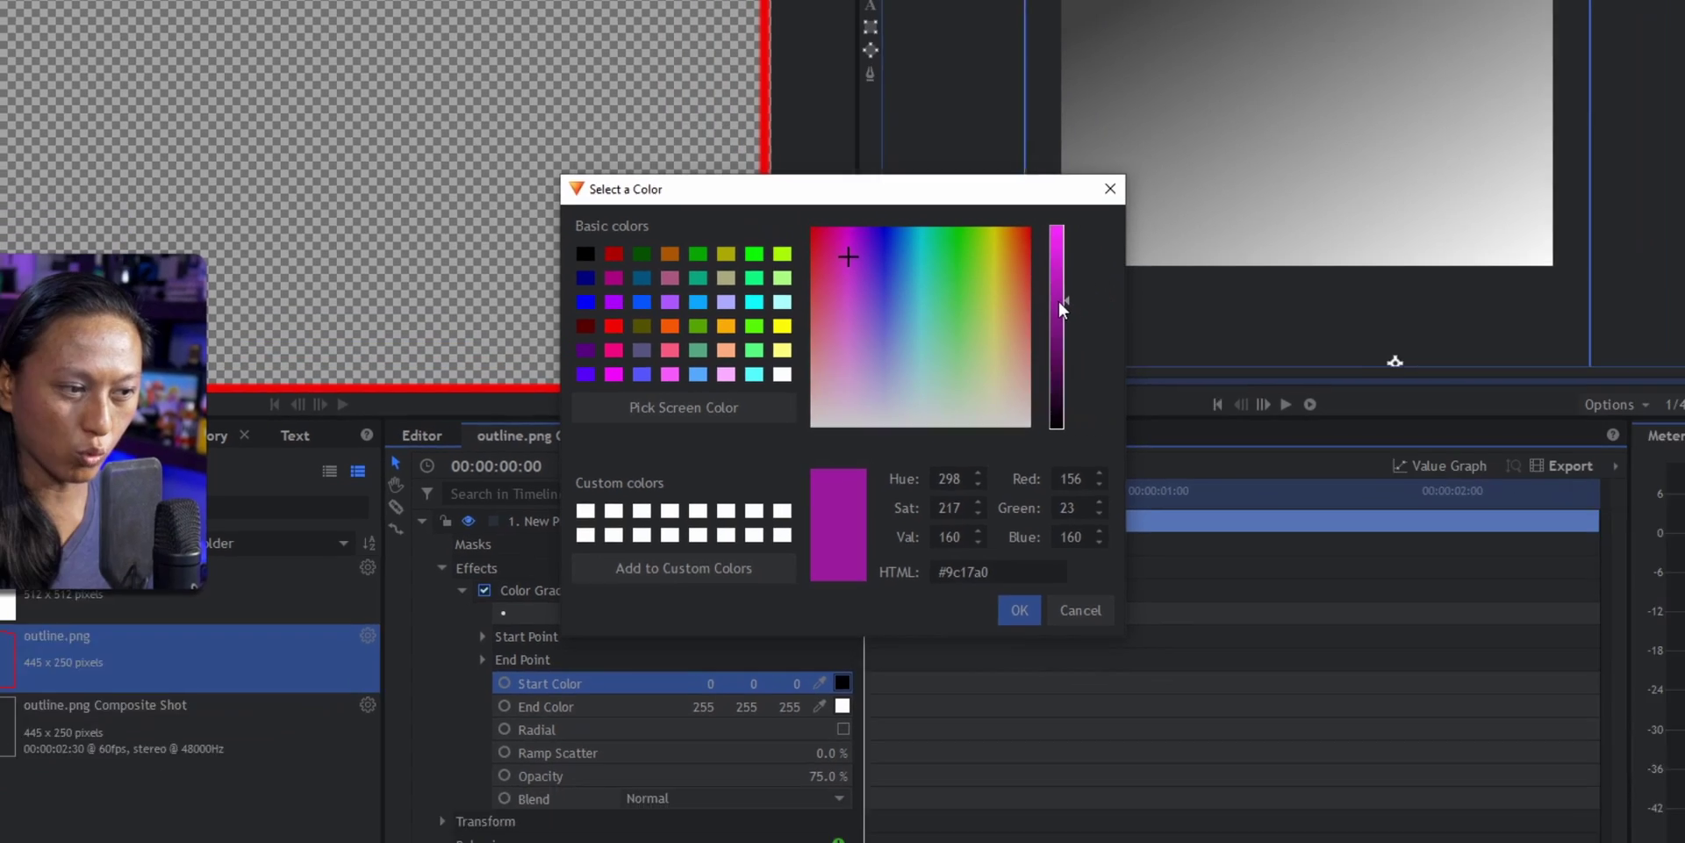
pyautogui.click(1049, 641)
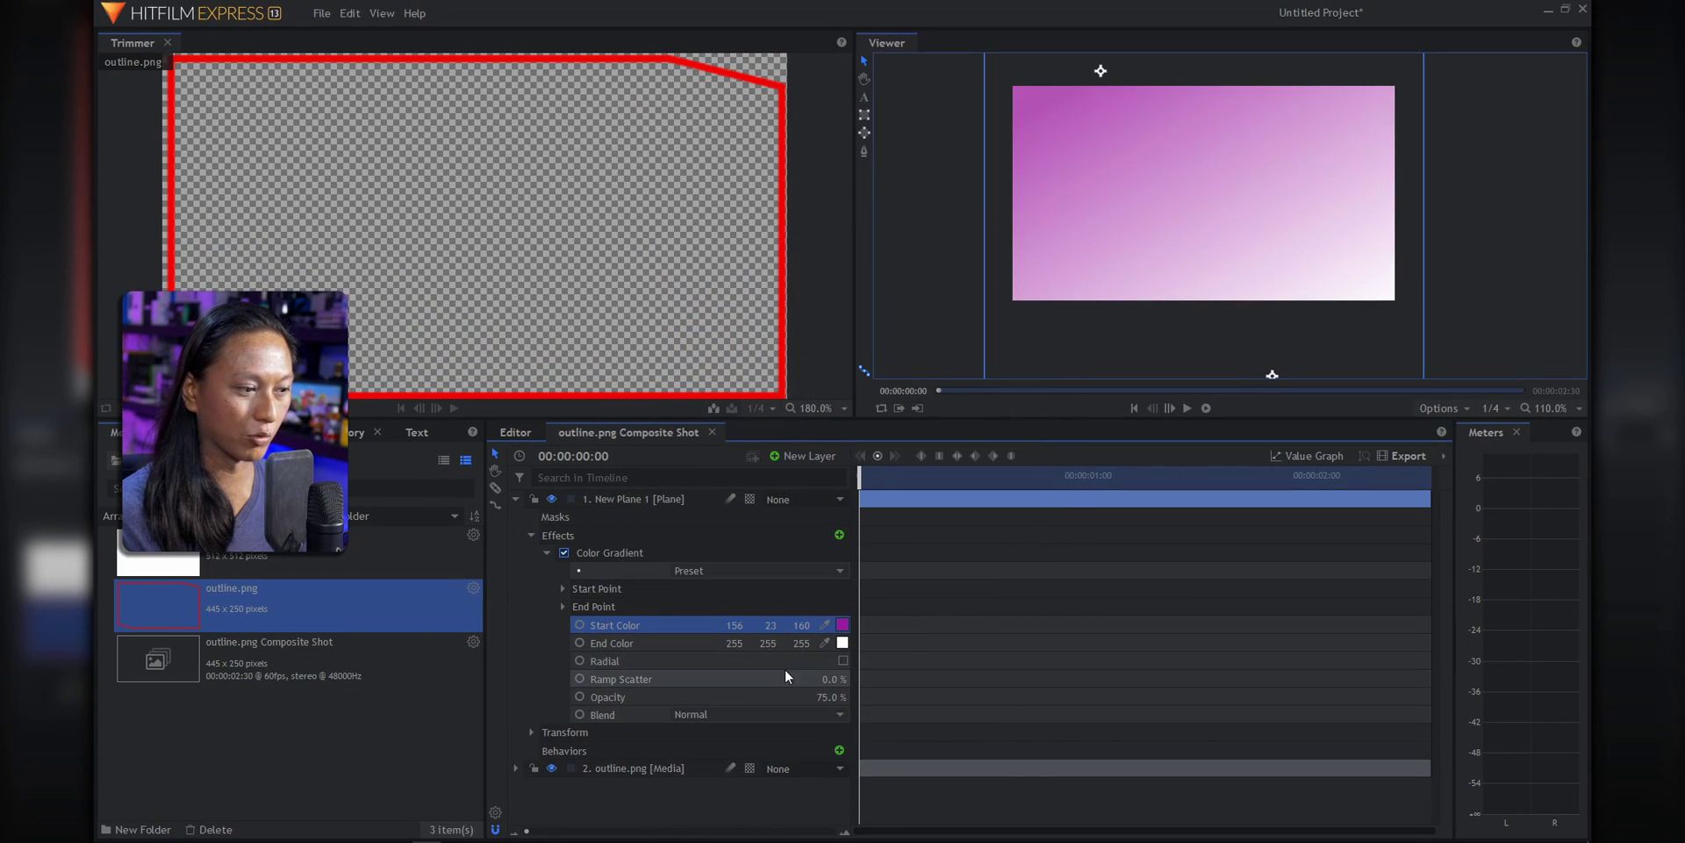
pyautogui.click(842, 642)
pyautogui.moveTo(896, 338); pyautogui.dragTo(367, 645)
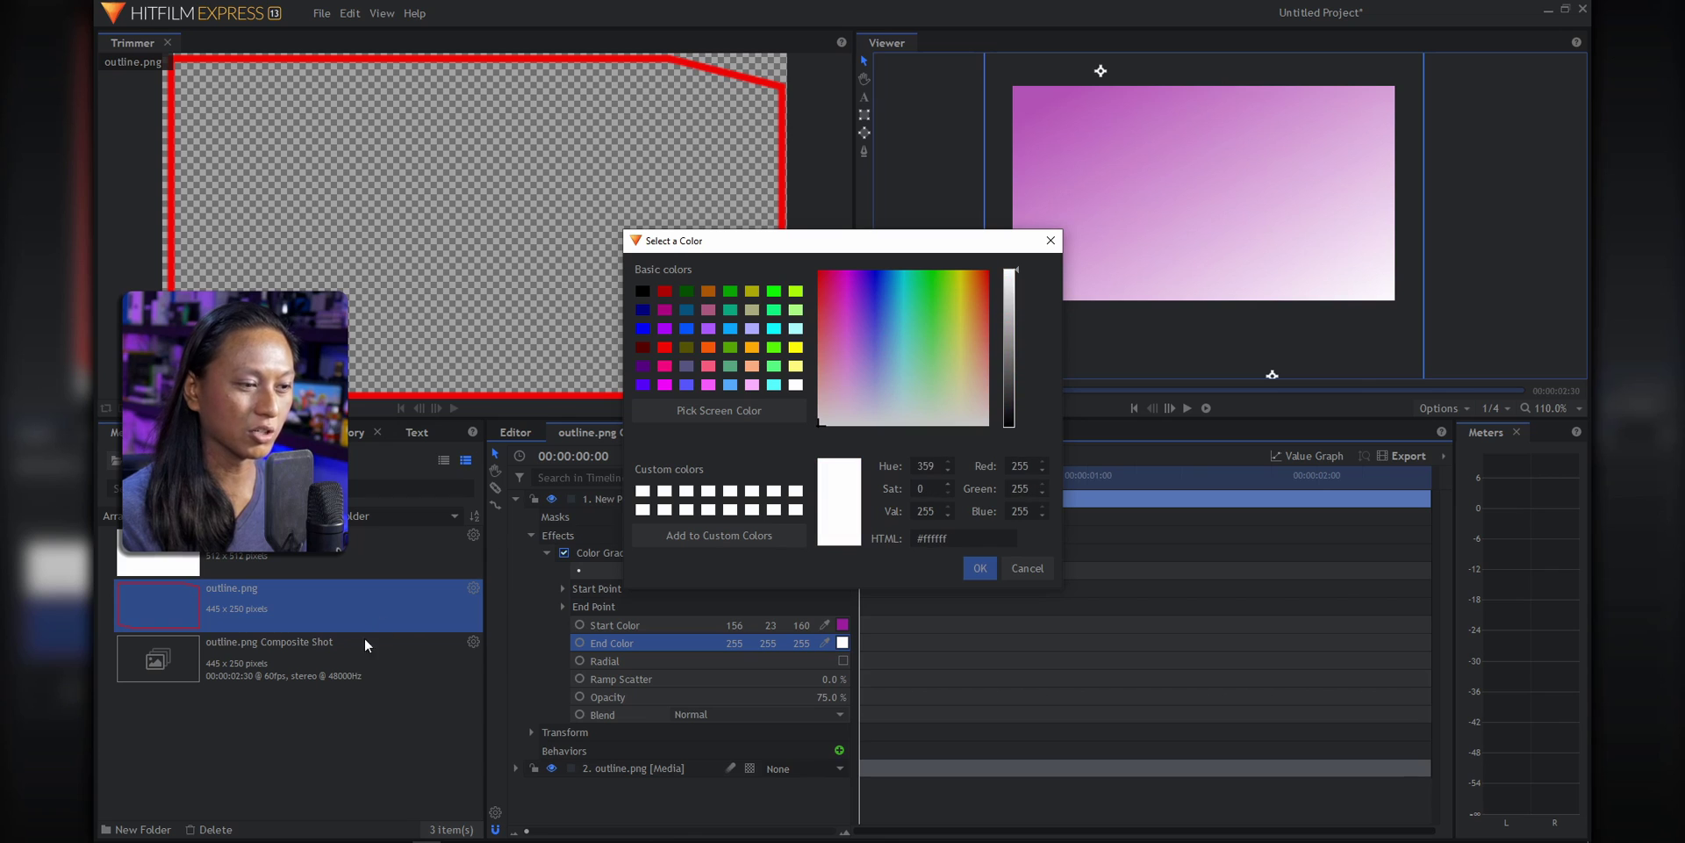
pyautogui.click(979, 568)
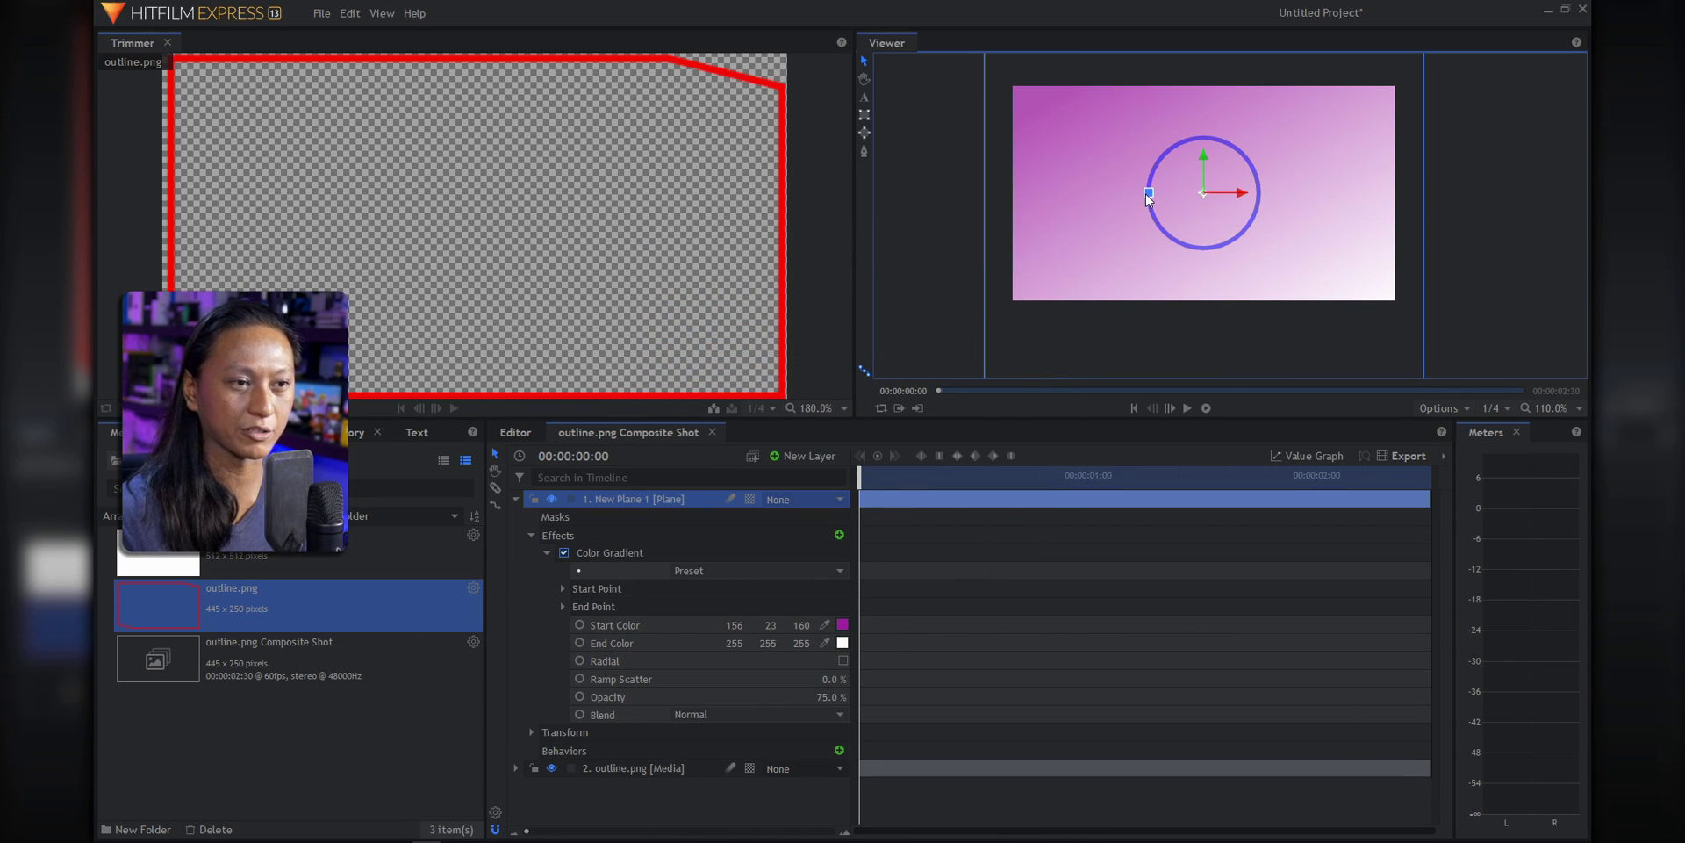
# Enable keyframing for the plane's Rotation at 00:00:00:00, with the value at 0x 0.0
pyautogui.moveTo(1148, 194)
pyautogui.mouseDown()
pyautogui.moveTo(1166, 158)
pyautogui.moveTo(1208, 138)
pyautogui.moveTo(1264, 161)
pyautogui.moveTo(1265, 216)
pyautogui.moveTo(1177, 250)
pyautogui.moveTo(1149, 211)
pyautogui.mouseUp()
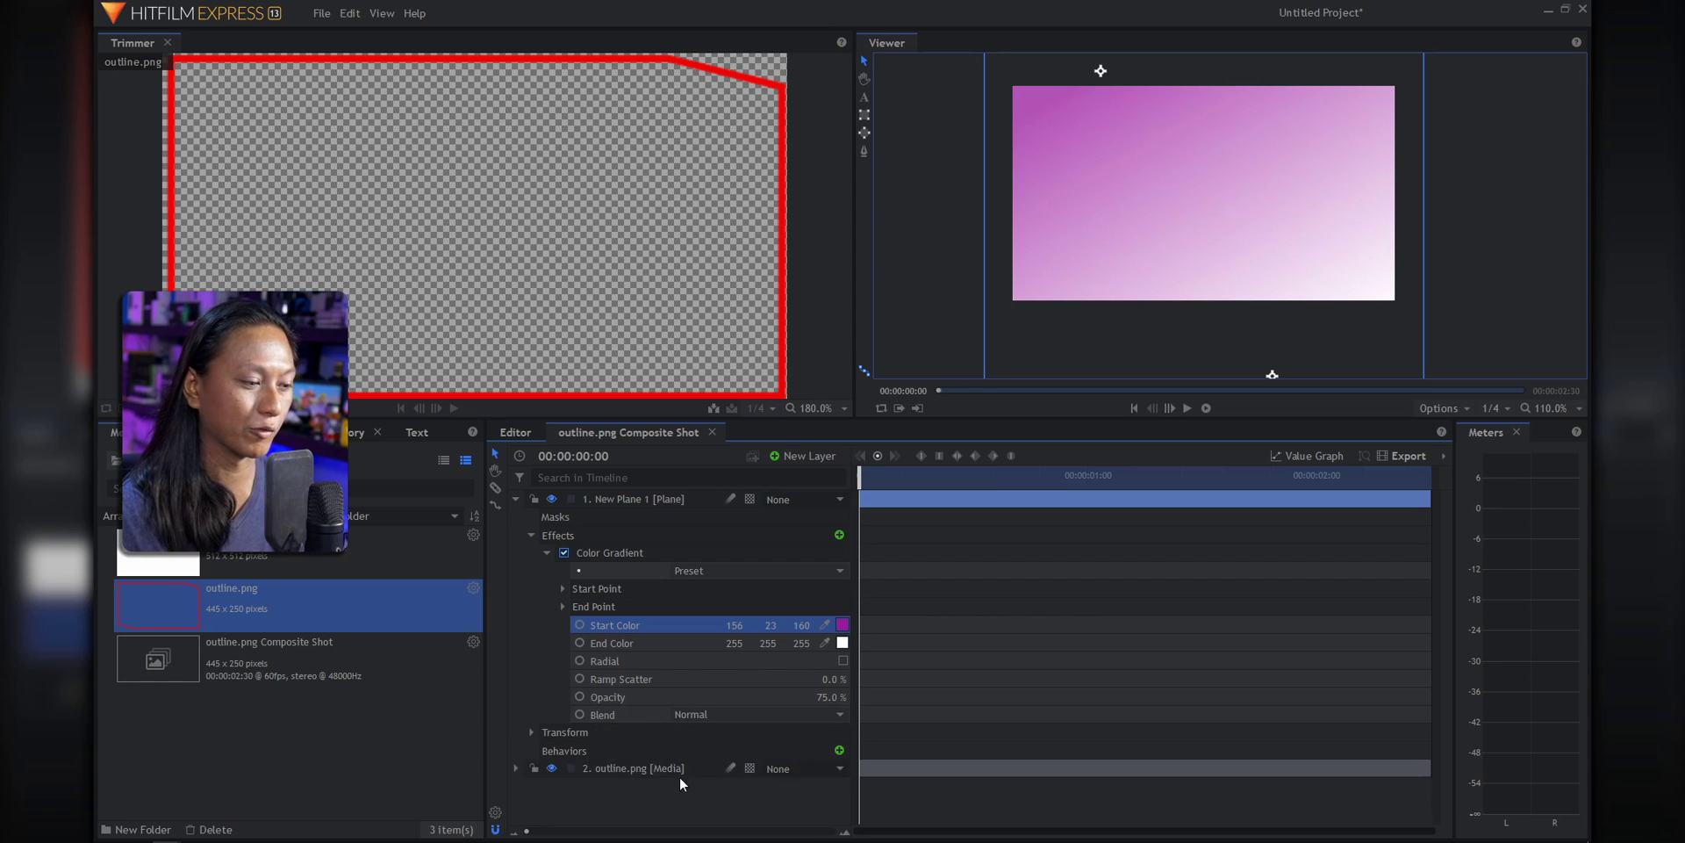
pyautogui.click(578, 736)
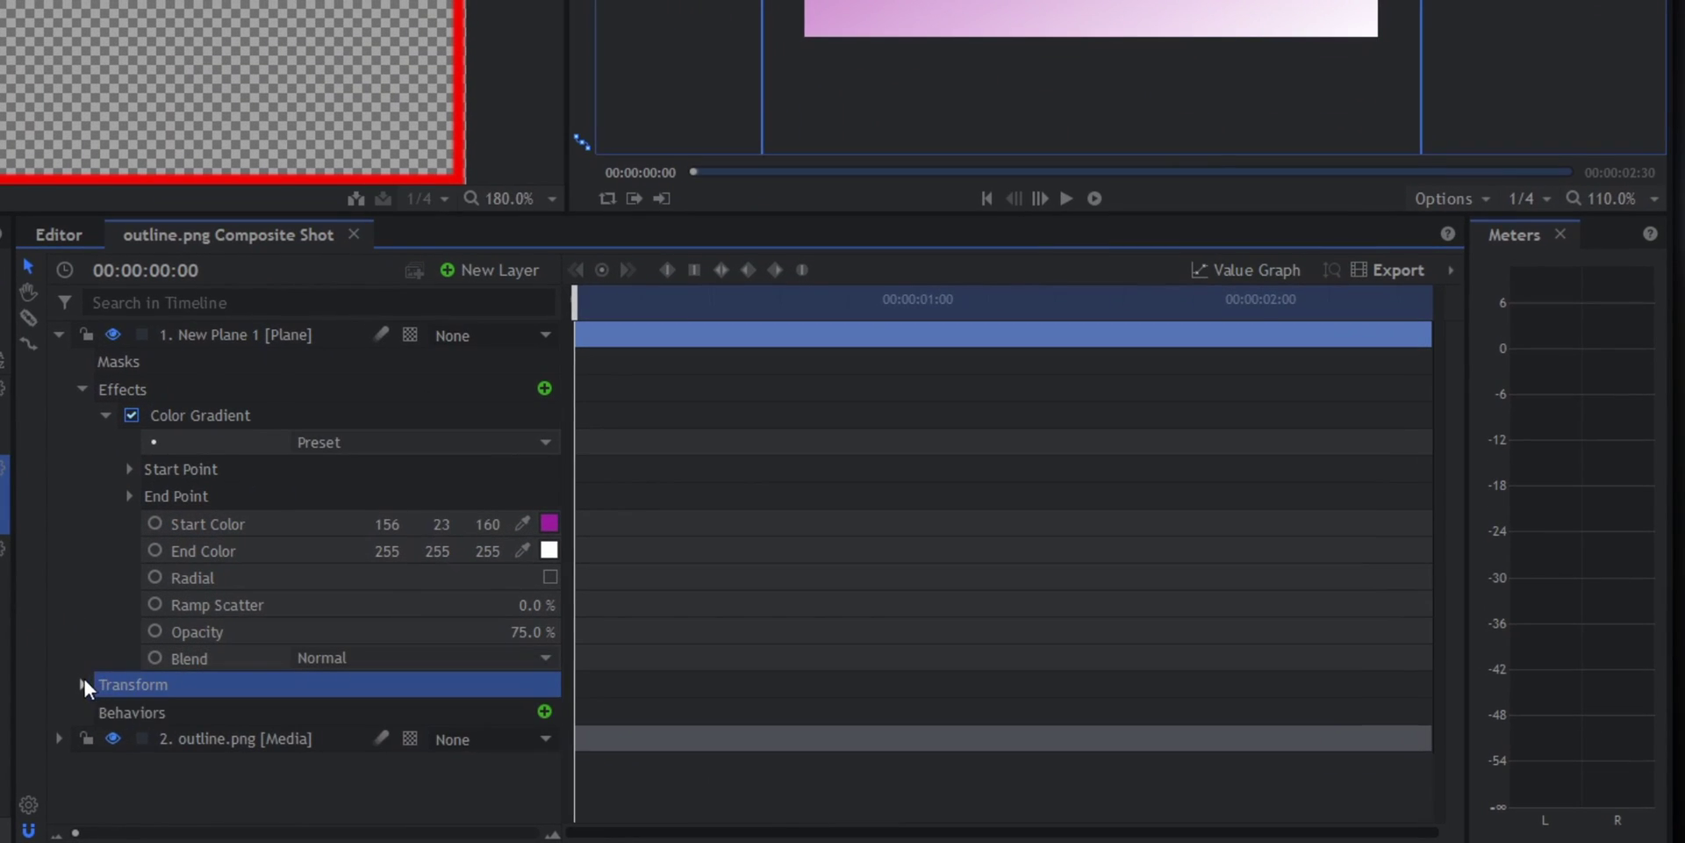
pyautogui.click(83, 685)
pyautogui.click(183, 755)
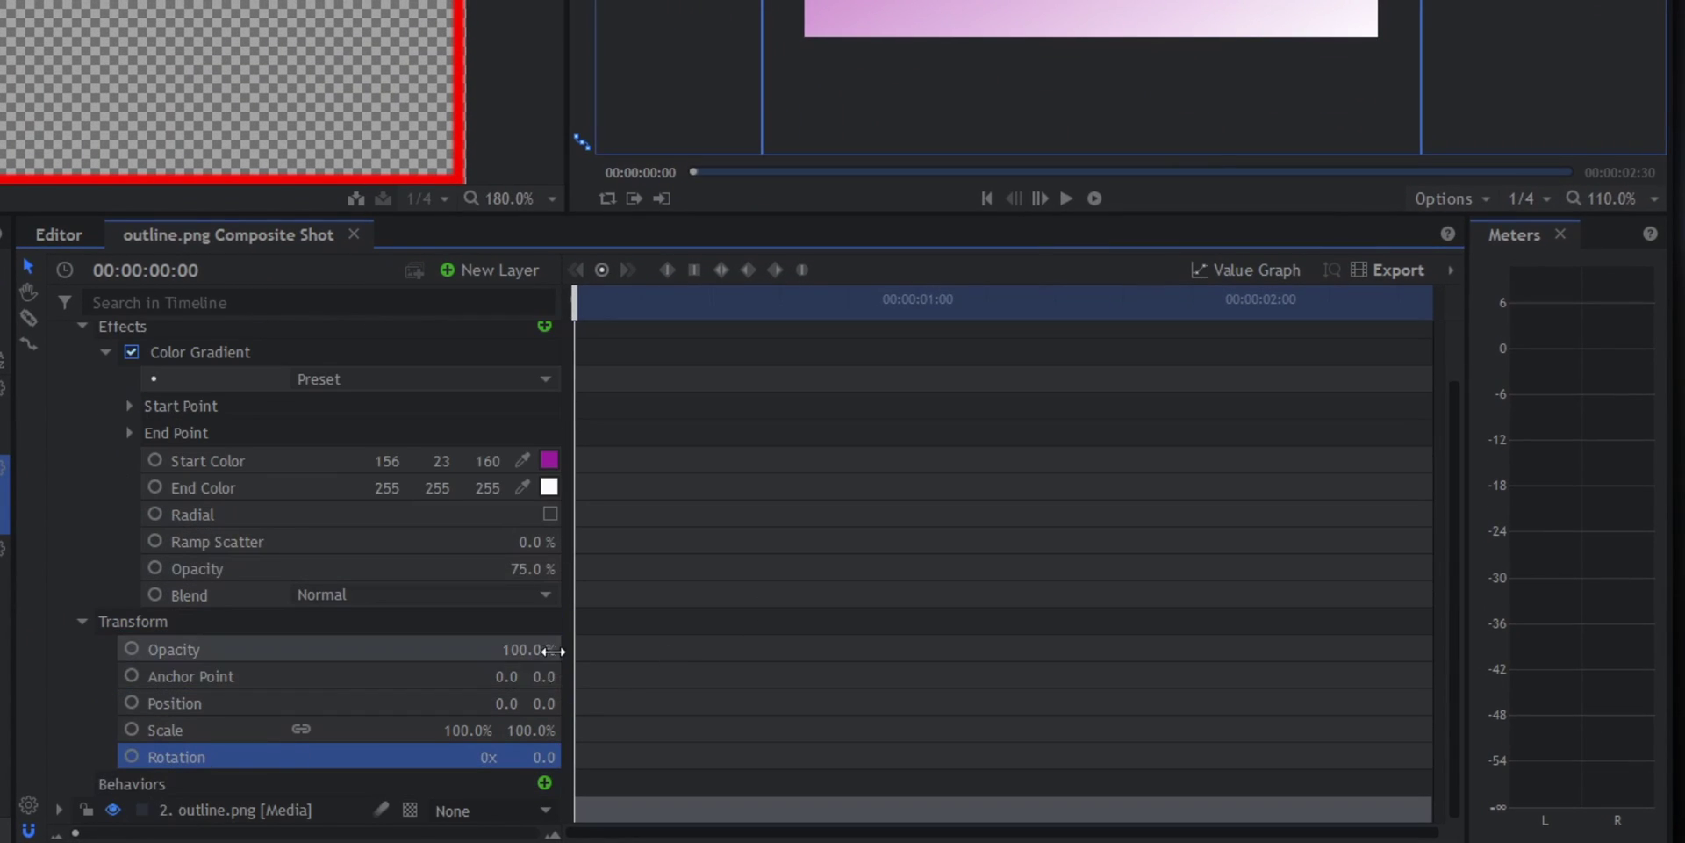
pyautogui.click(600, 271)
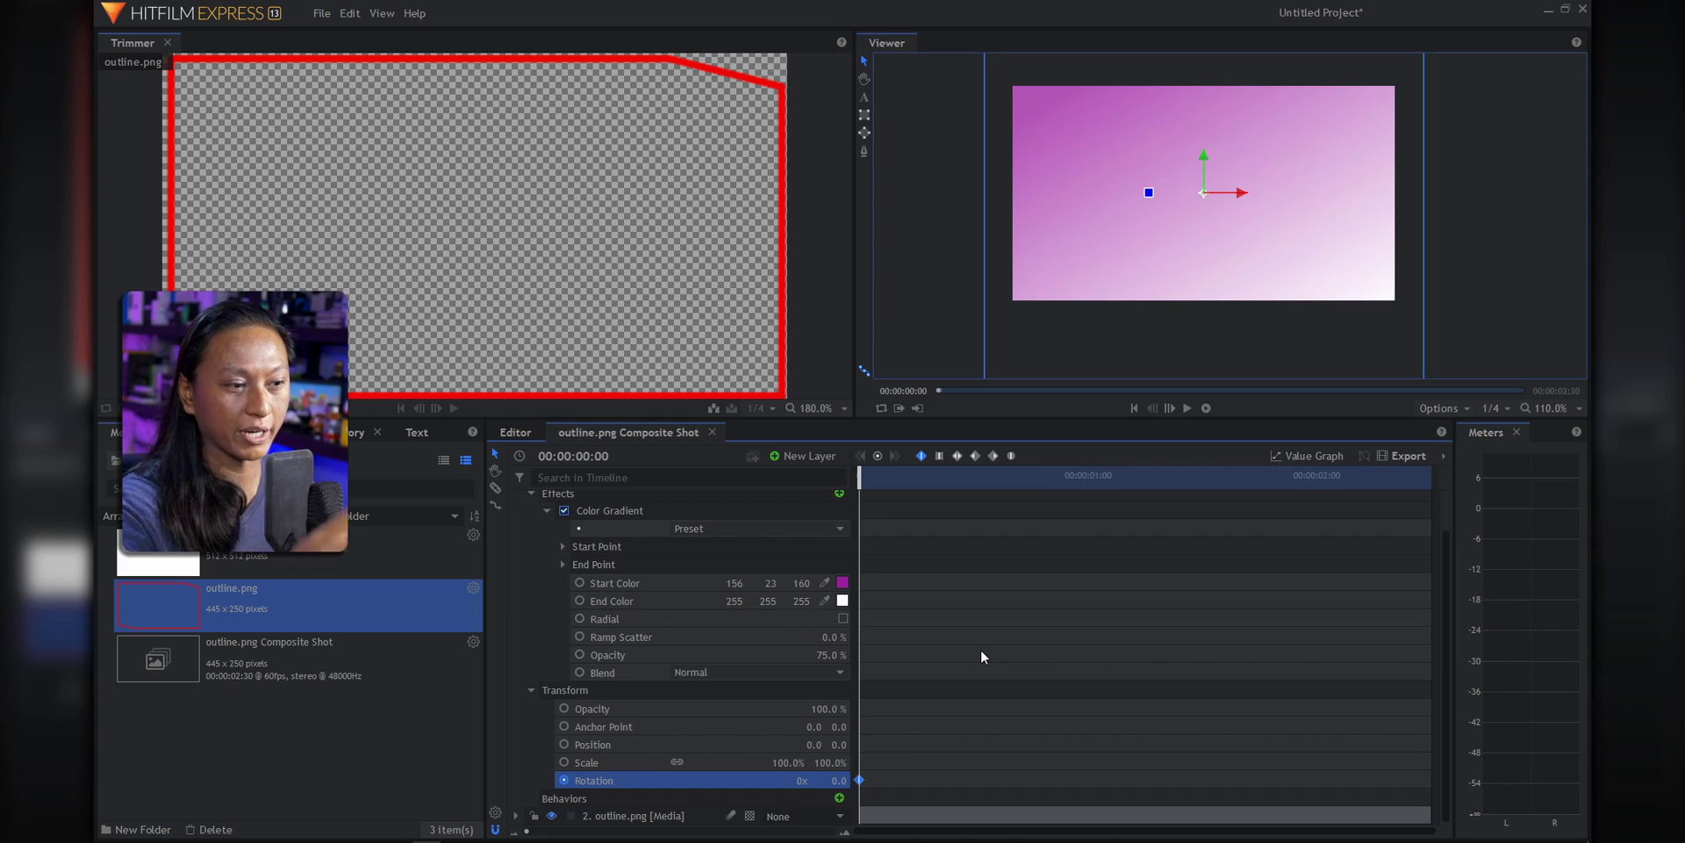
# Set the plane's Rotation to 1x at the last frame, 00:00:02:29
pyautogui.moveTo(860, 482); pyautogui.dragTo(1525, 558)
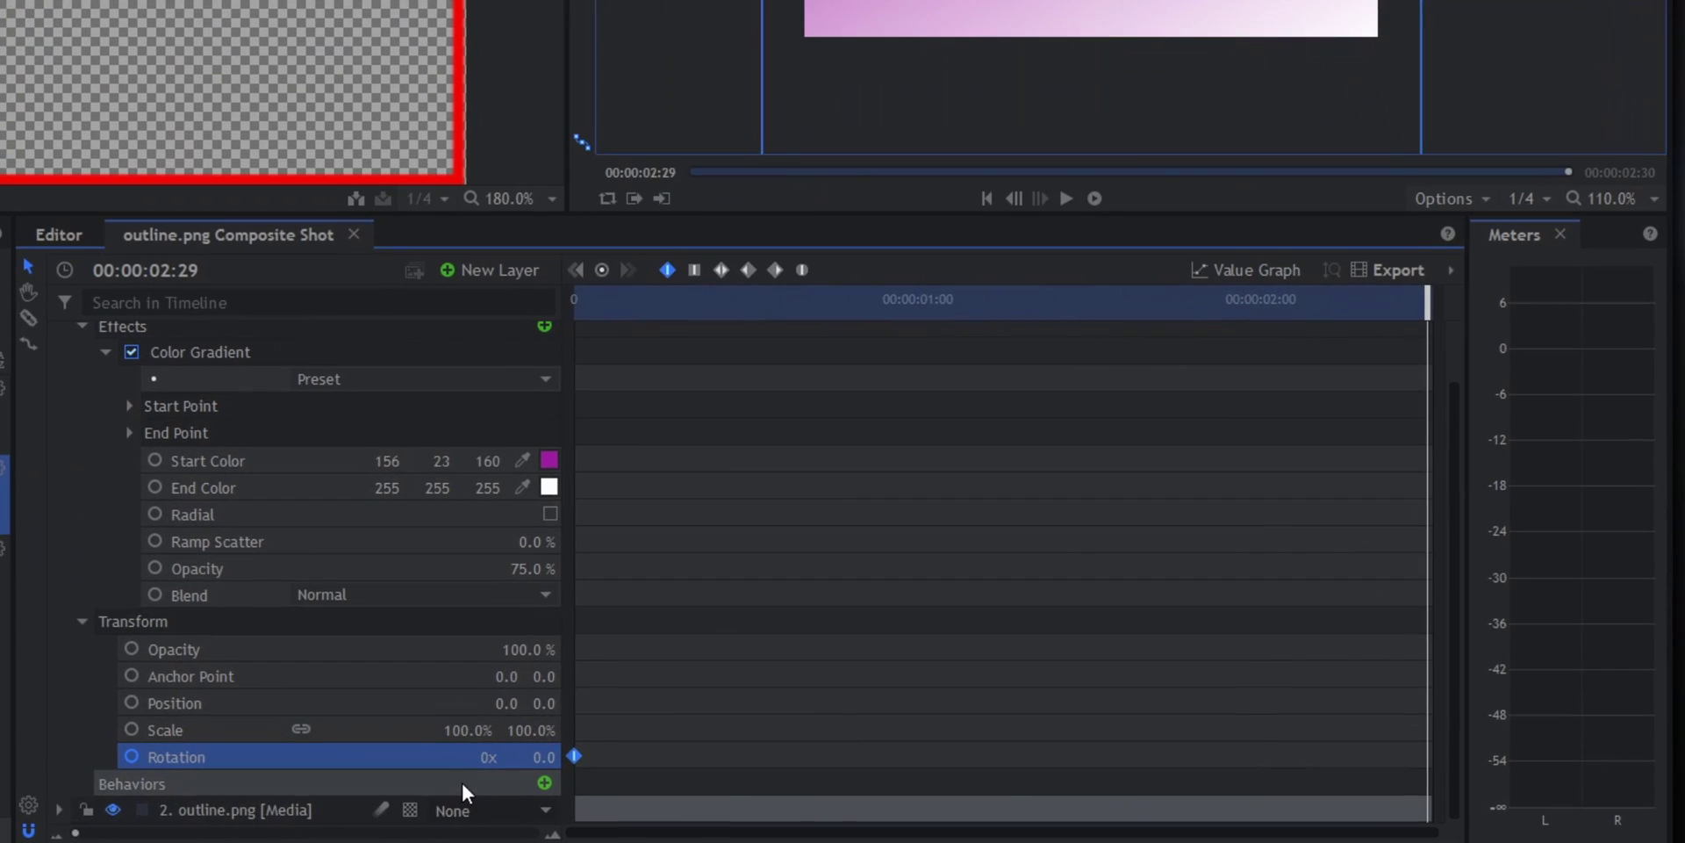
pyautogui.click(488, 757)
pyautogui.write('1')
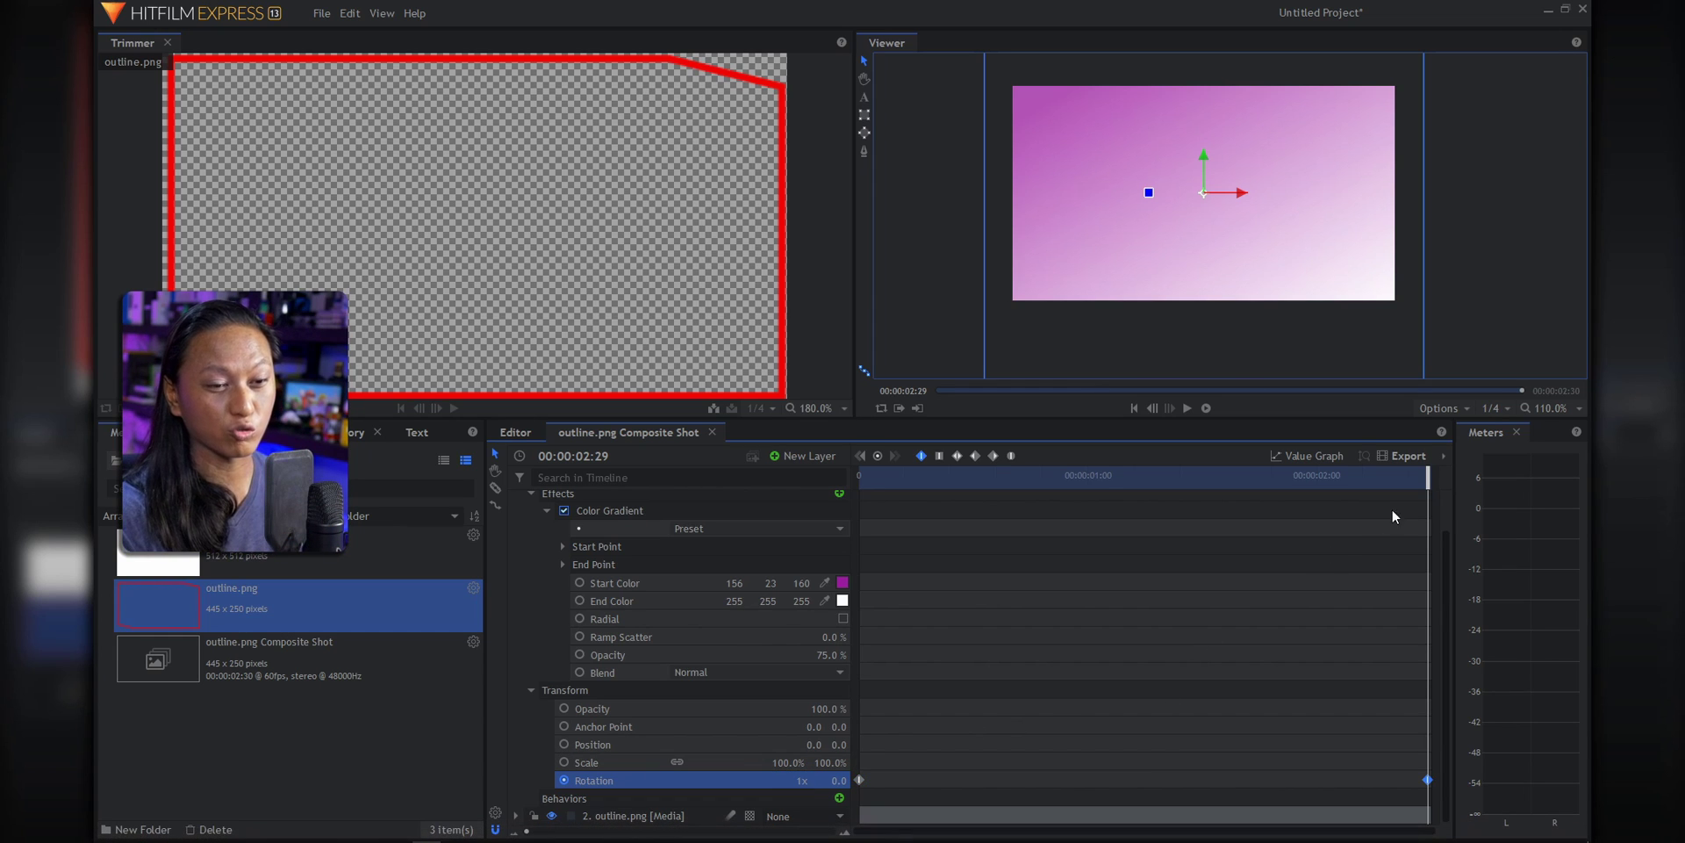
# Scrub back through the composite shot and play it to preview the gradient's rotation
pyautogui.moveTo(1431, 482); pyautogui.dragTo(1413, 486)
pyautogui.moveTo(1366, 498); pyautogui.dragTo(869, 511)
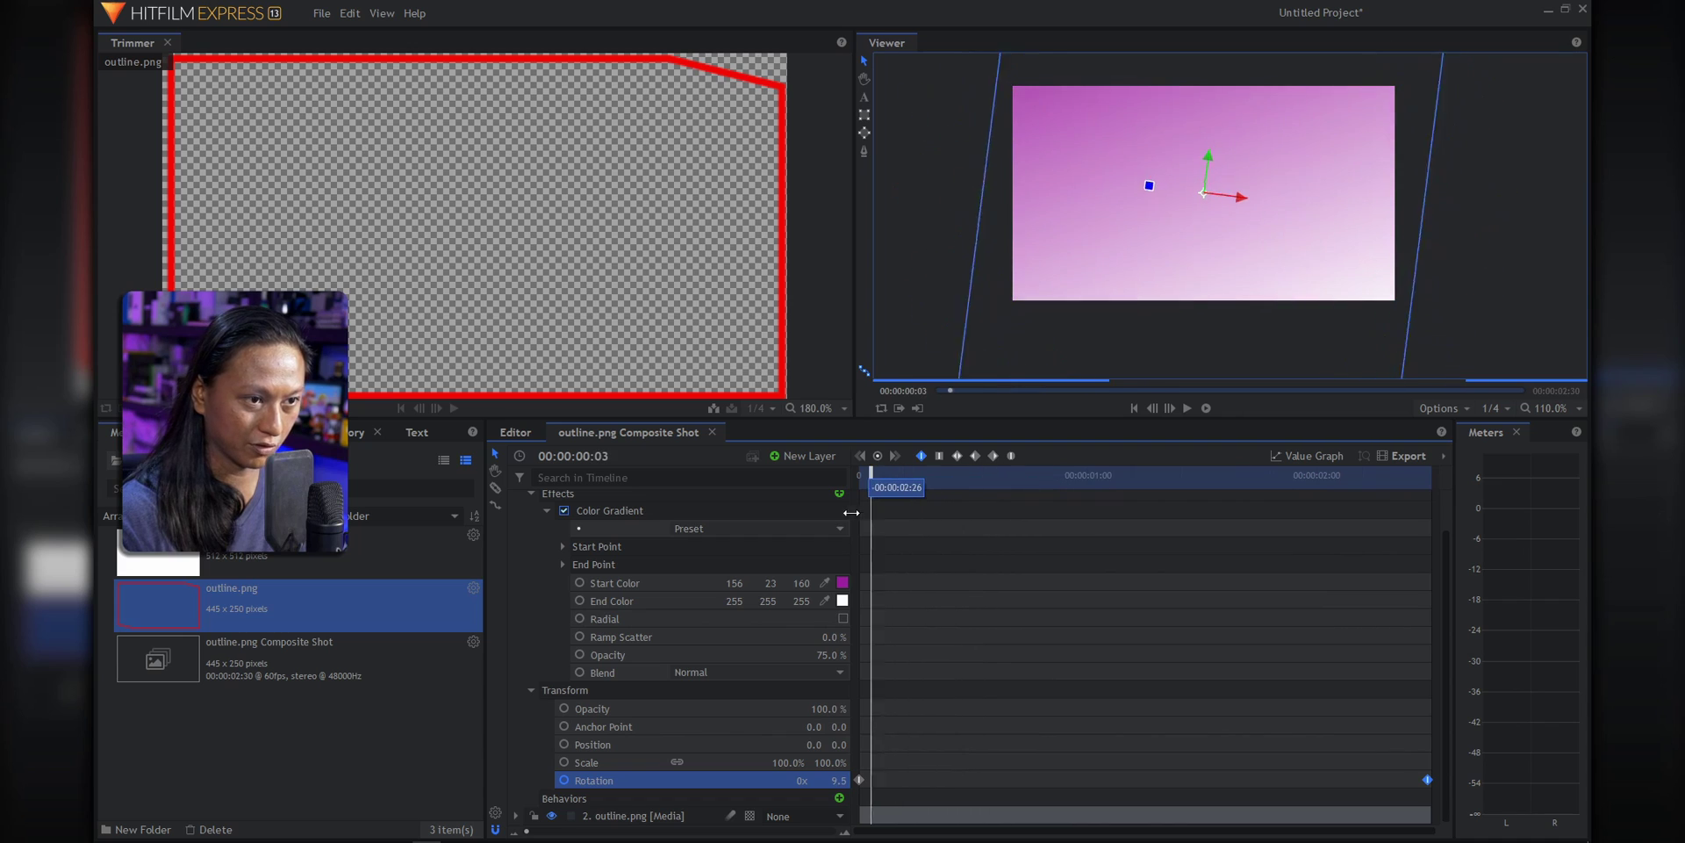
pyautogui.press('space')
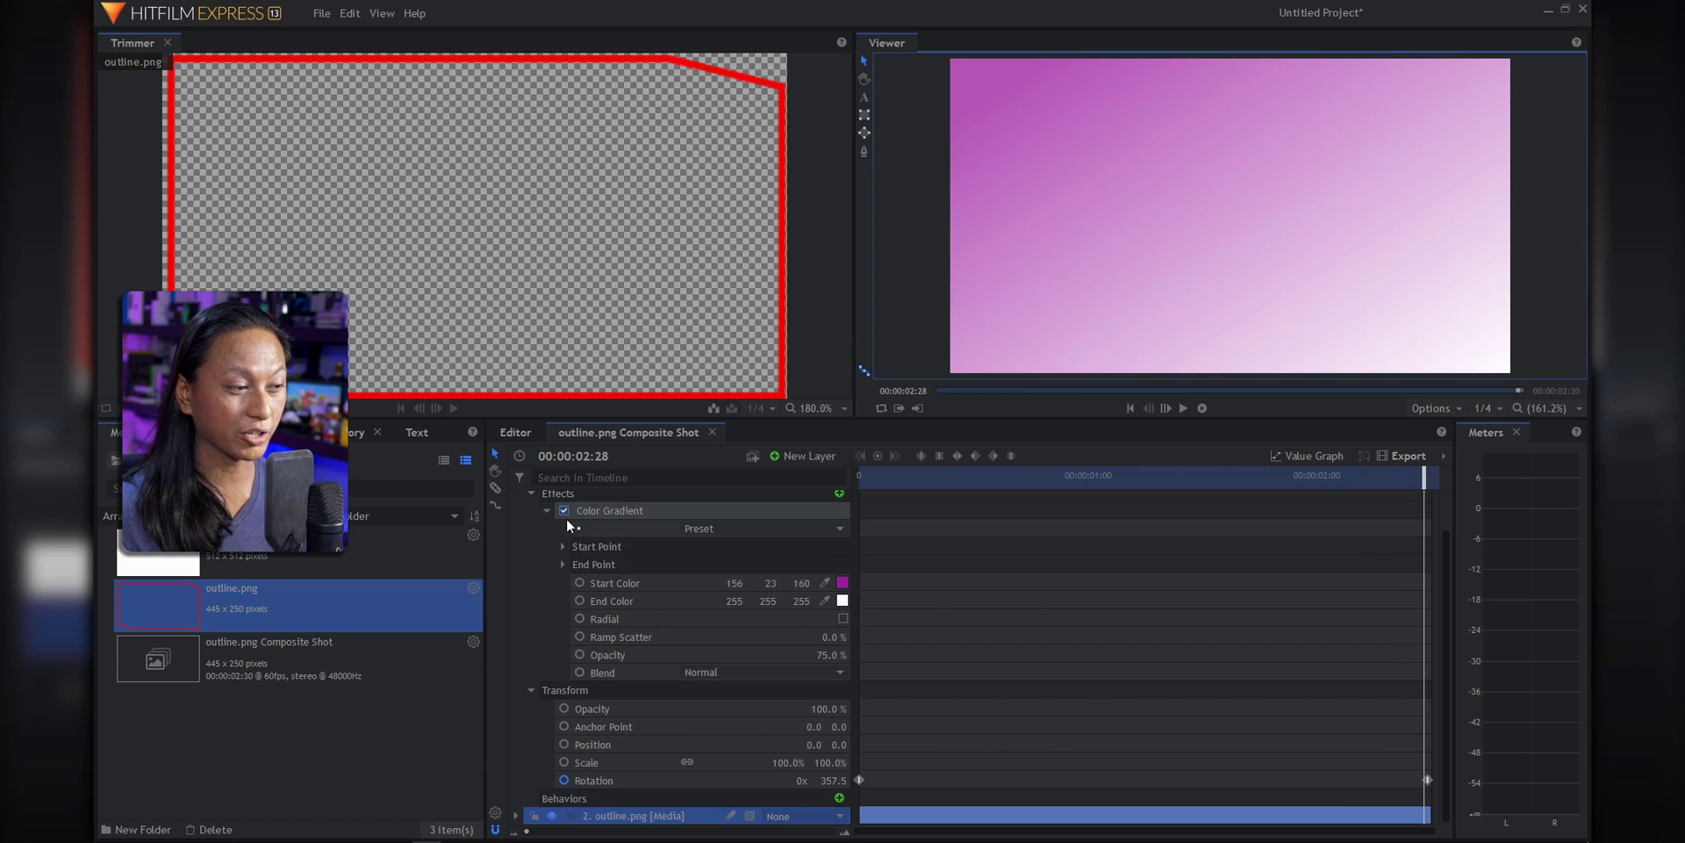
# Set the duration of the outline.png composite shot to 00:00:05:00 in its properties
pyautogui.click(519, 432)
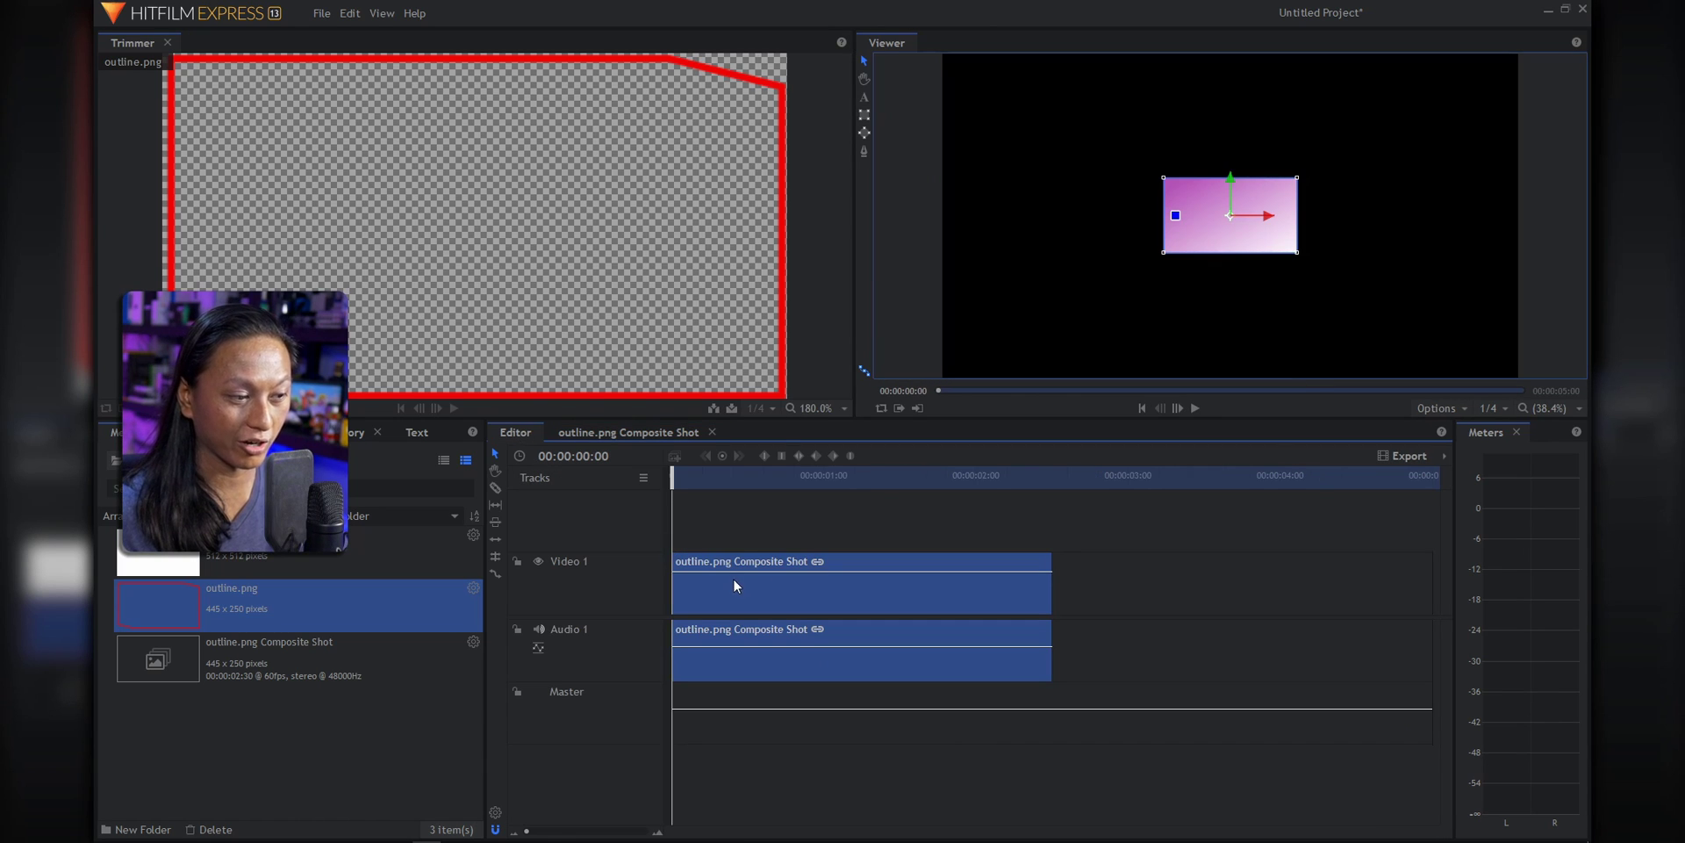
pyautogui.rightClick(809, 581)
pyautogui.click(865, 593)
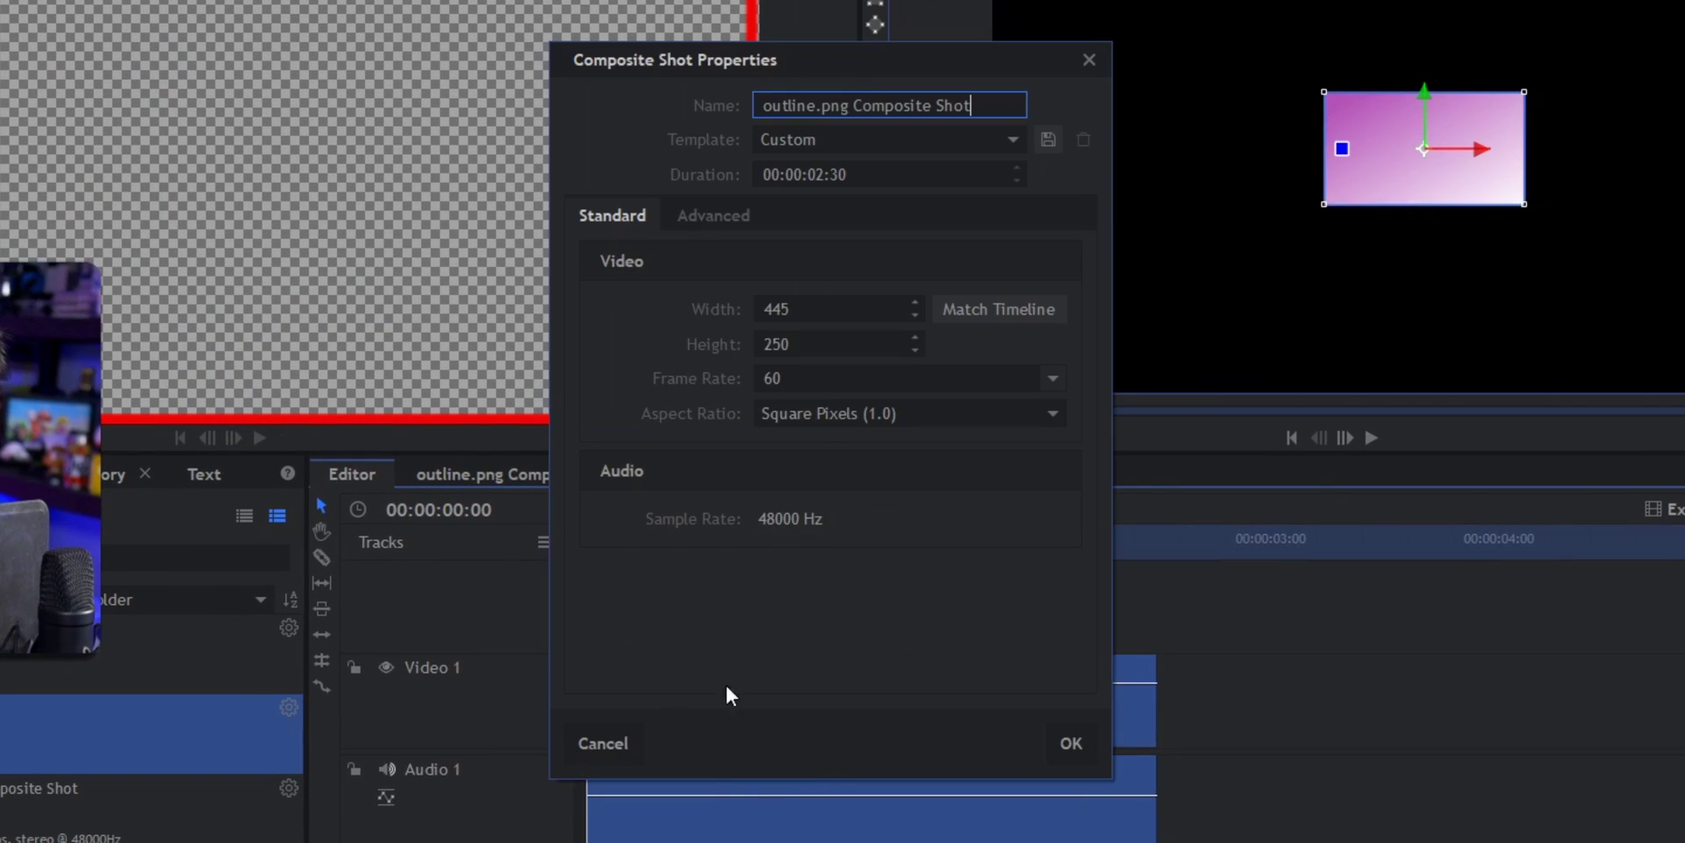
pyautogui.click(822, 174)
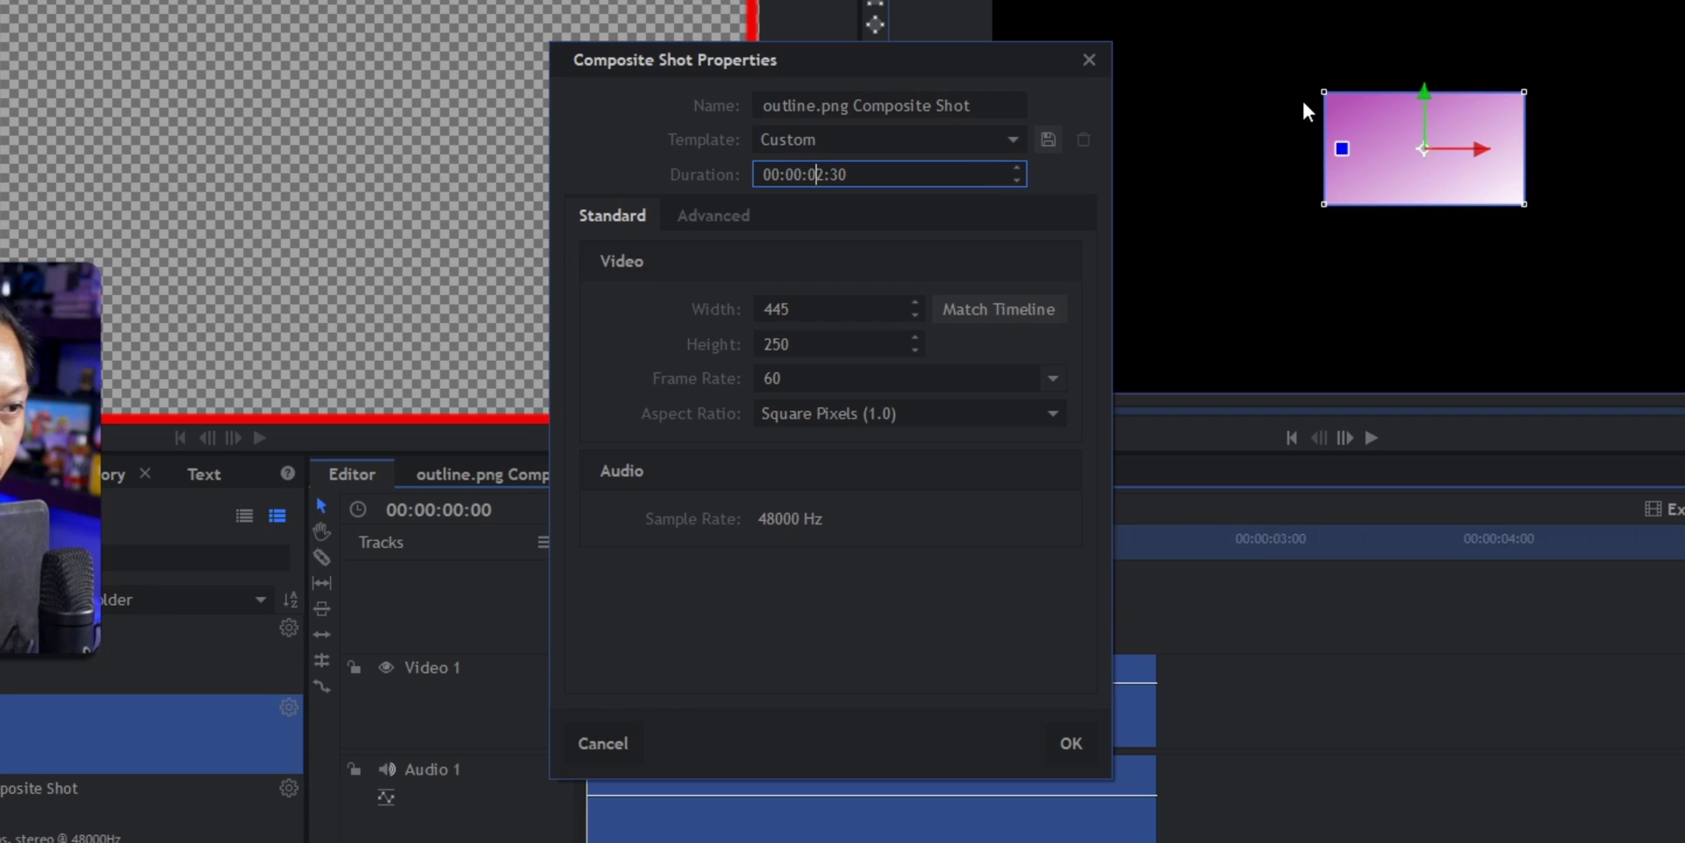
pyautogui.press('BackSpace')
pyautogui.write('5')
pyautogui.press('Right')
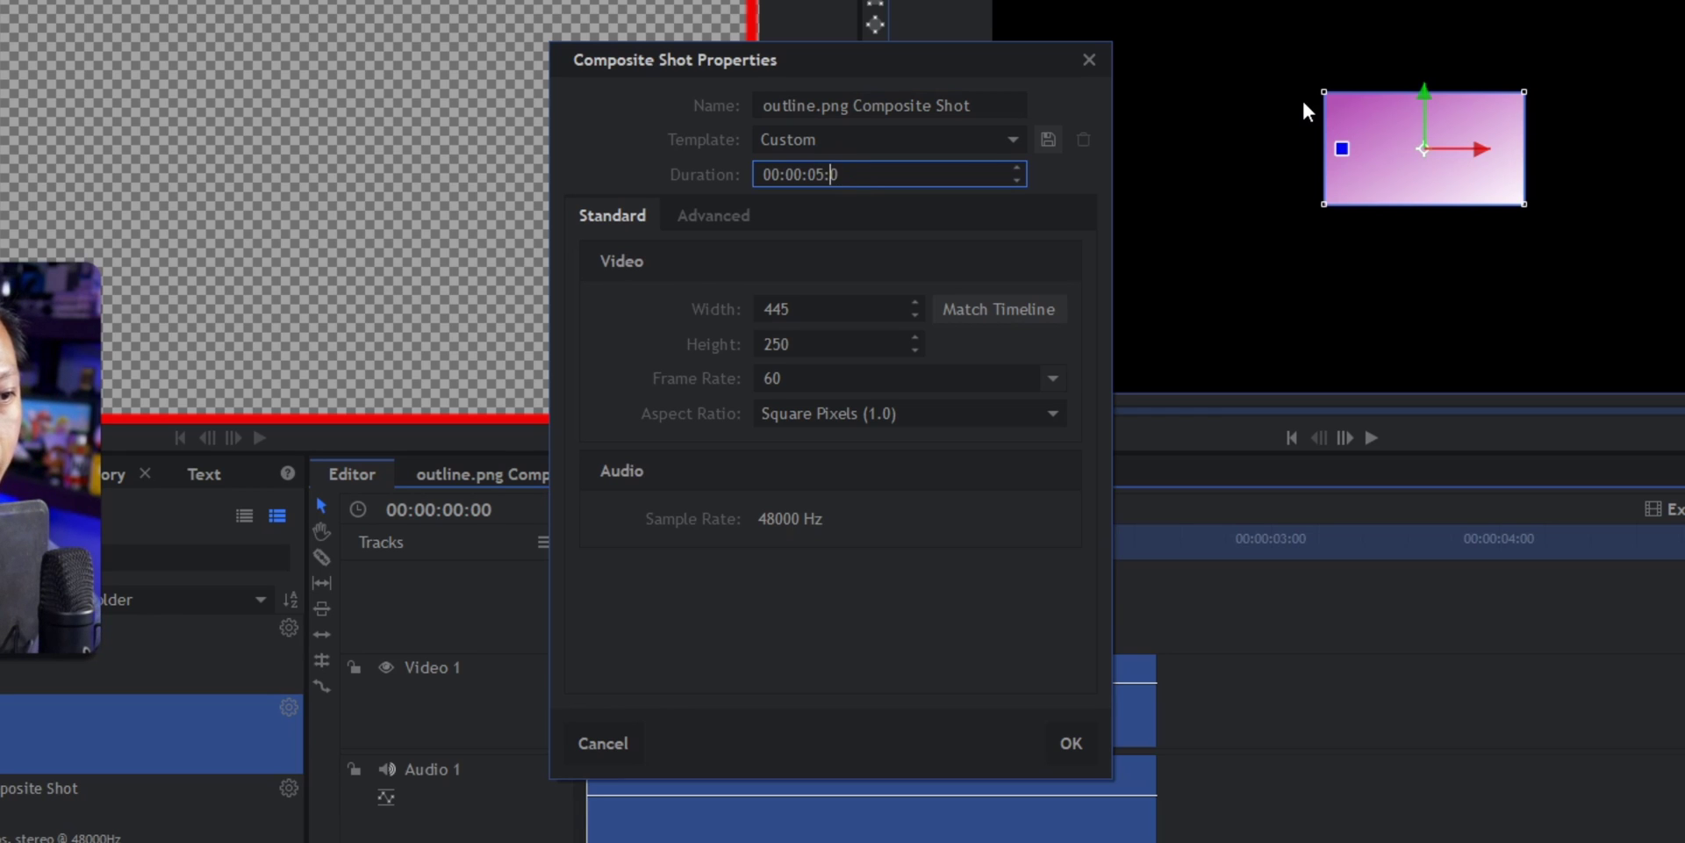
pyautogui.press('Delete')
pyautogui.write('9')
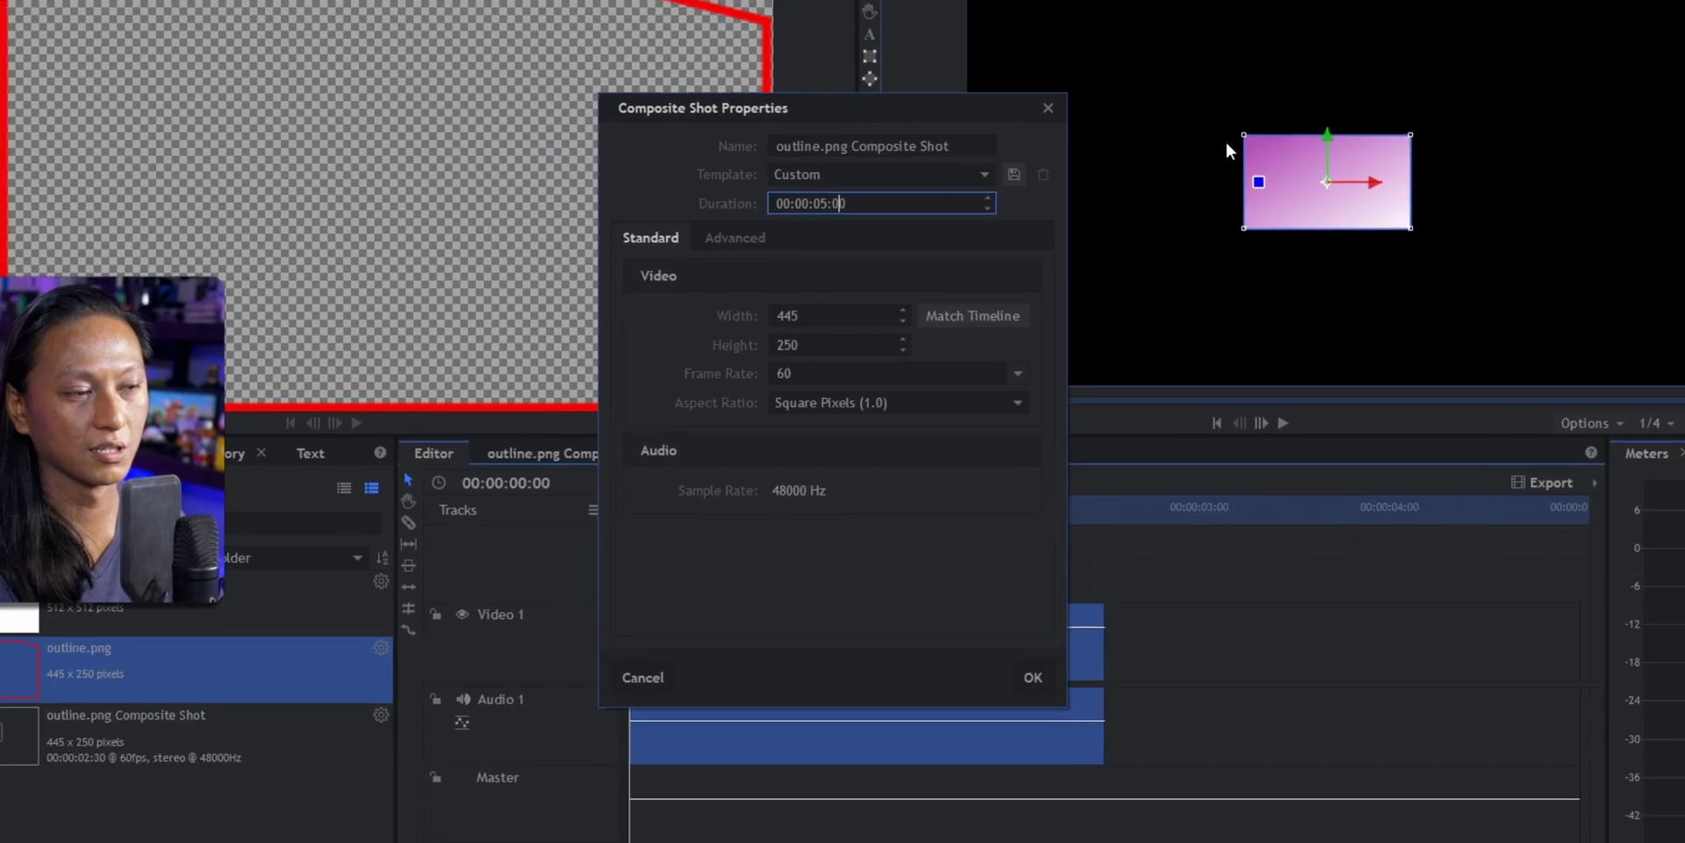
pyautogui.press('Return')
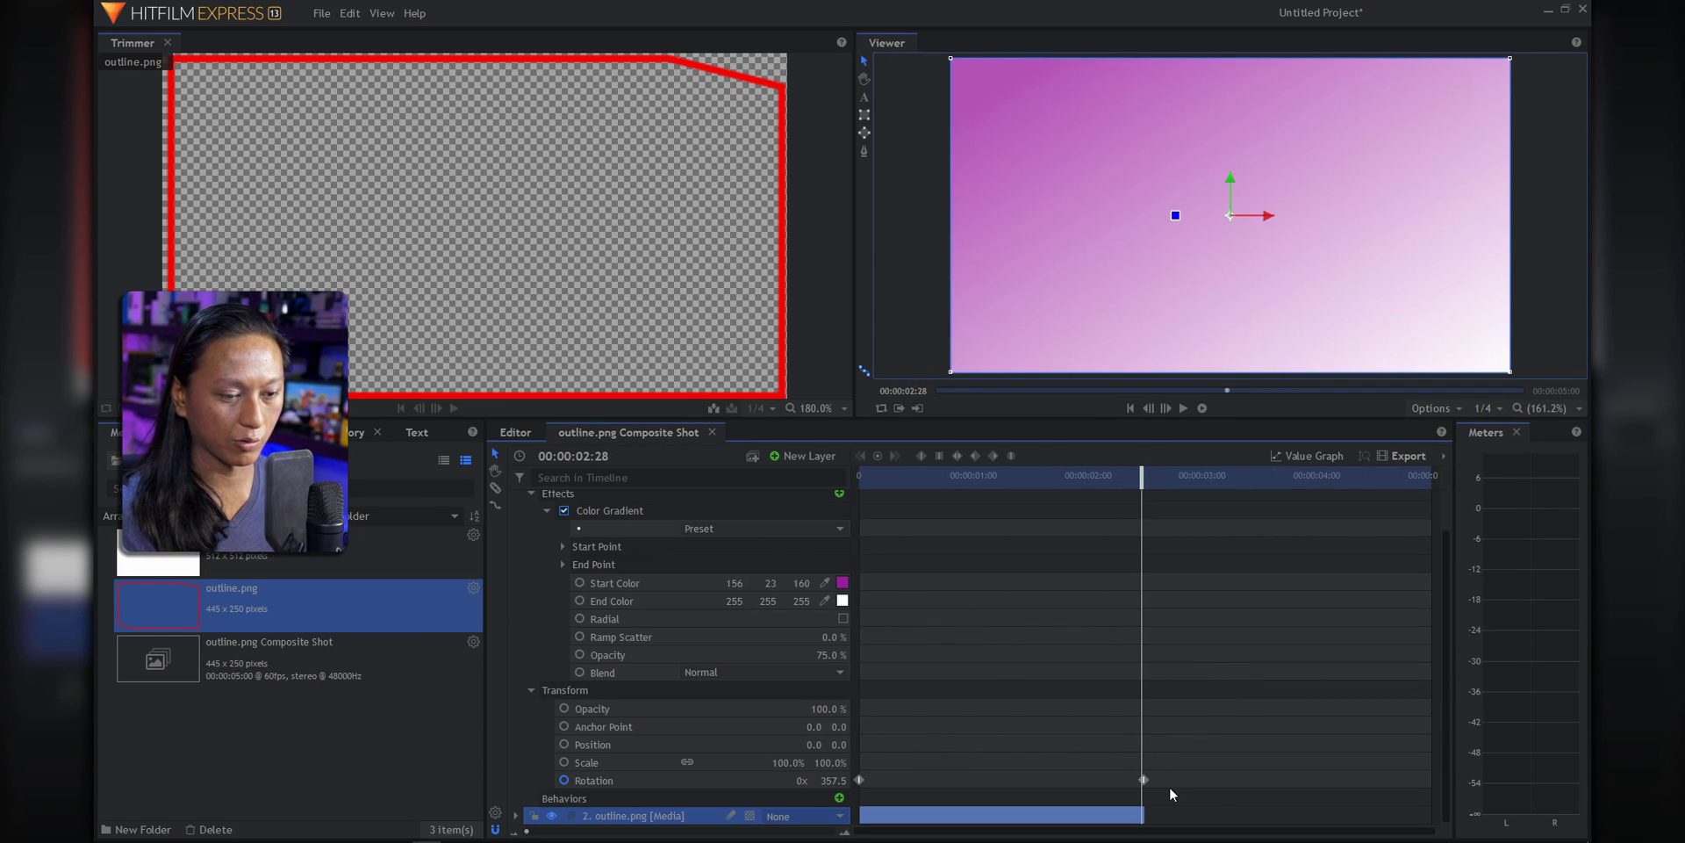
# Extend the outline.png and plane layers to 00:00:05:00 and move the last rotation keyframe to the end of the shot
pyautogui.moveTo(1144, 818); pyautogui.dragTo(1428, 818)
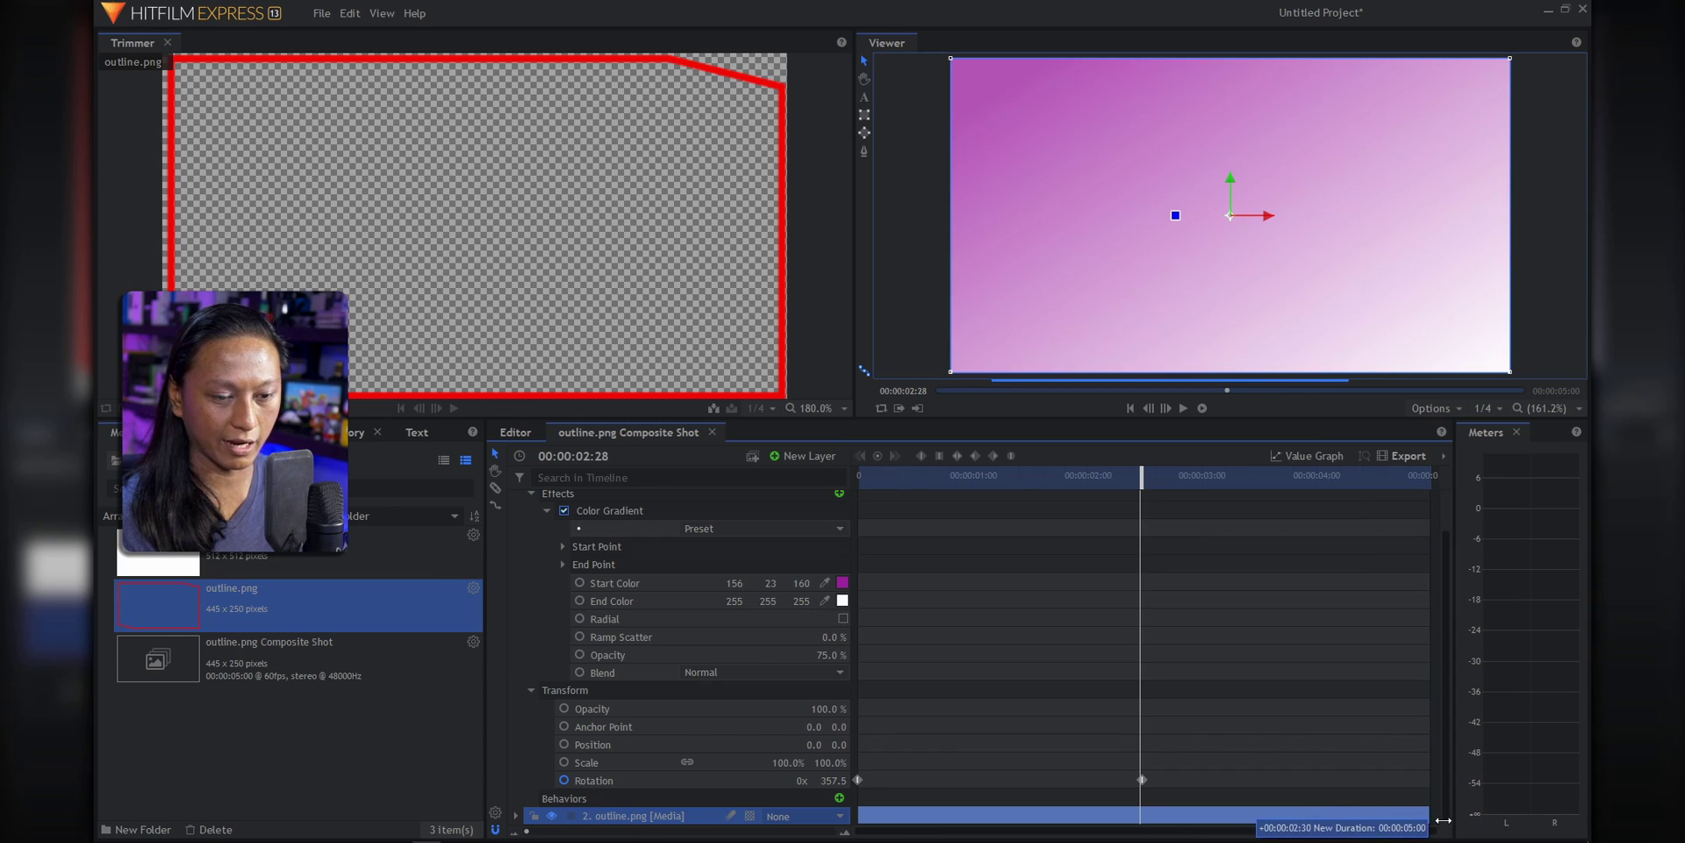
pyautogui.moveTo(1141, 781); pyautogui.dragTo(1429, 780)
pyautogui.scroll(2, 1153, 546)
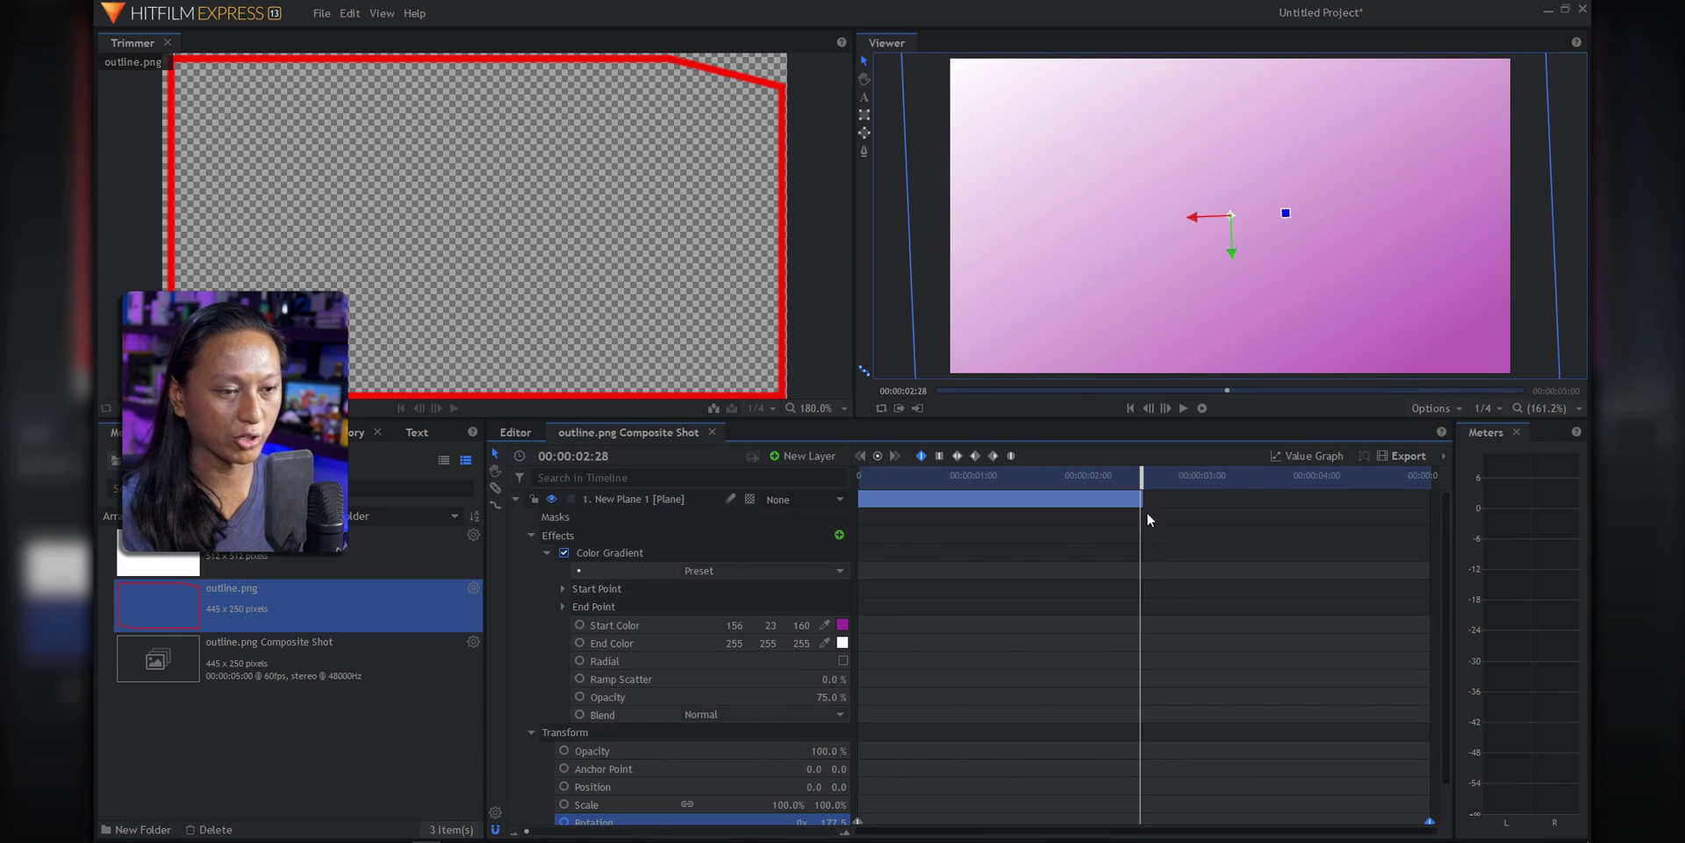
pyautogui.moveTo(1141, 499); pyautogui.dragTo(1430, 499)
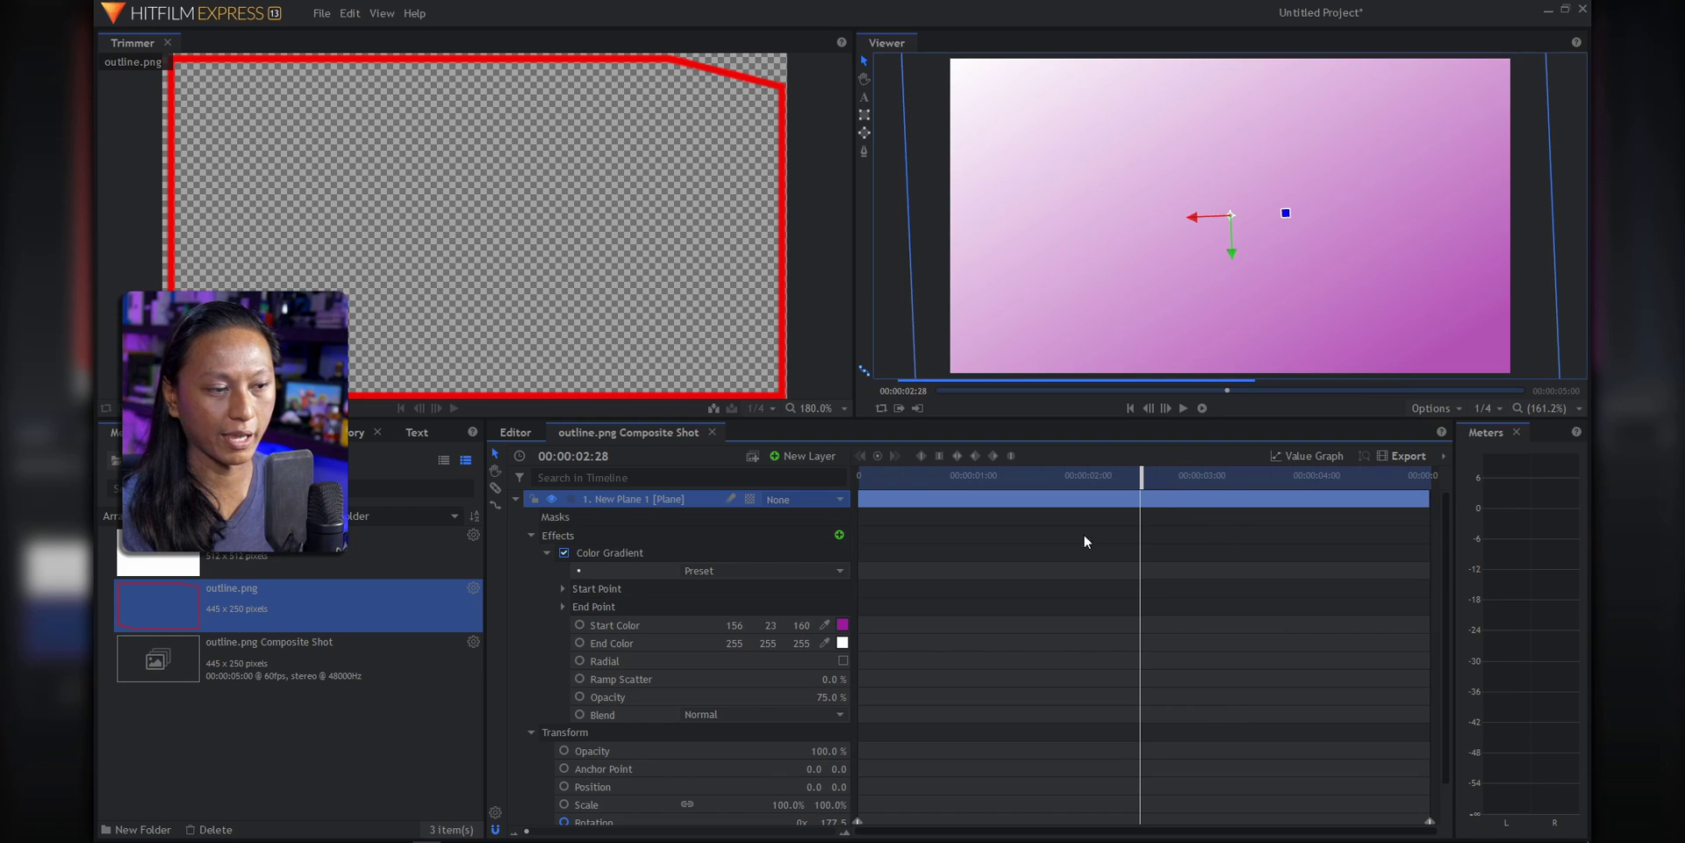
# Play the extended composite shot from the beginning to check the gradient's rotation through to the last frame
pyautogui.press('Home')
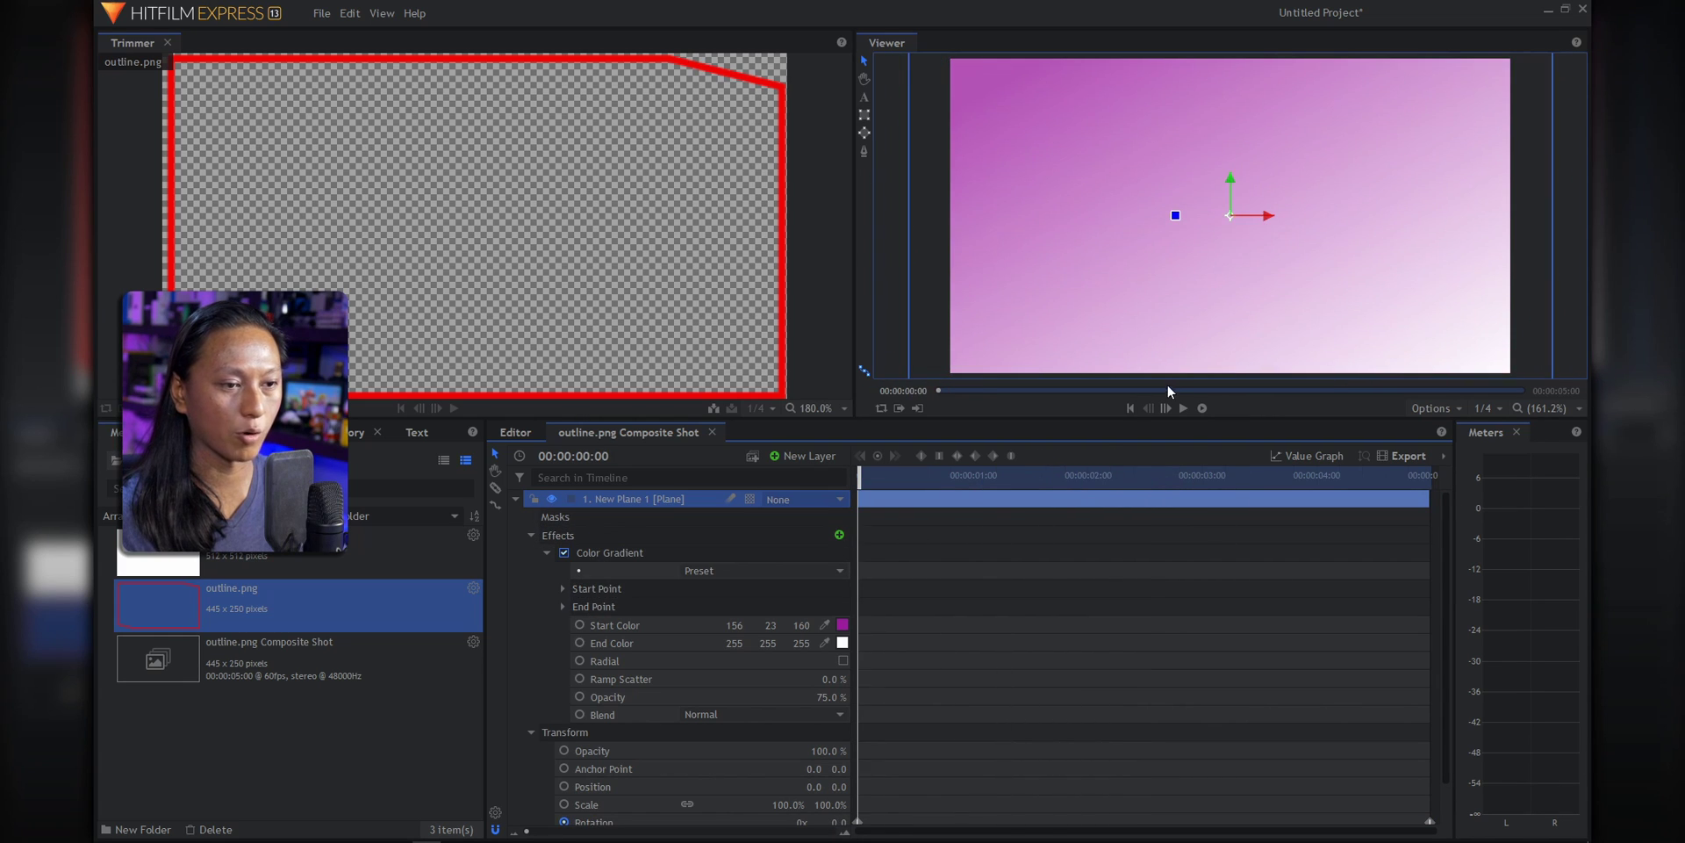
pyautogui.click(1181, 408)
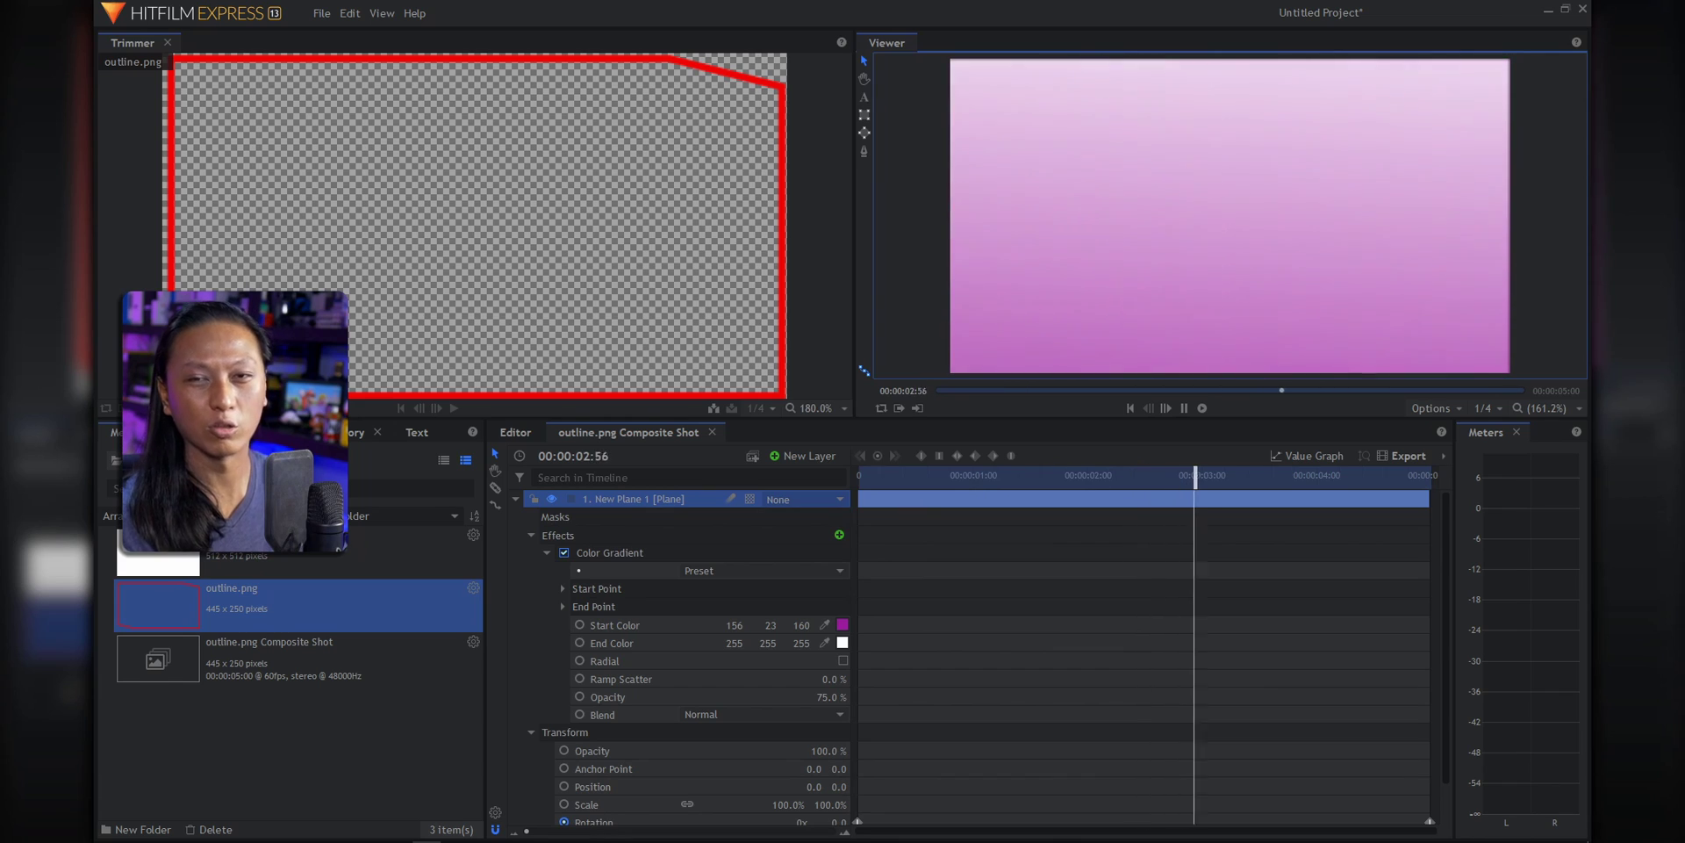
pyautogui.press('End')
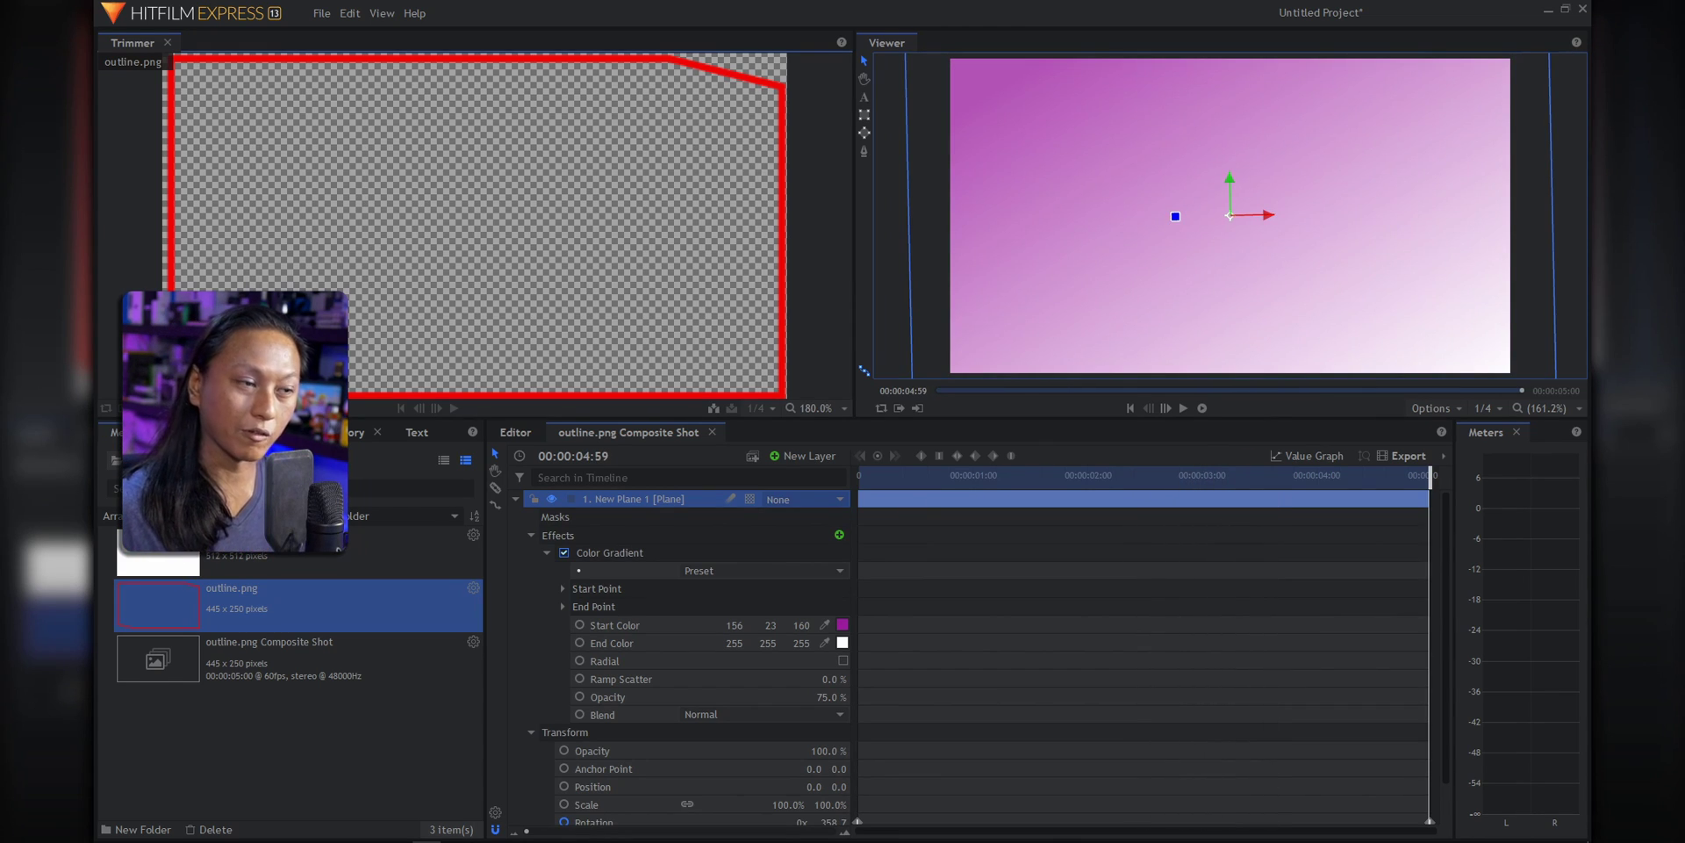
# Add a Set Matte effect to the plane with 2. outline.png as its Source Layer, and preview the animated outline
pyautogui.click(839, 534)
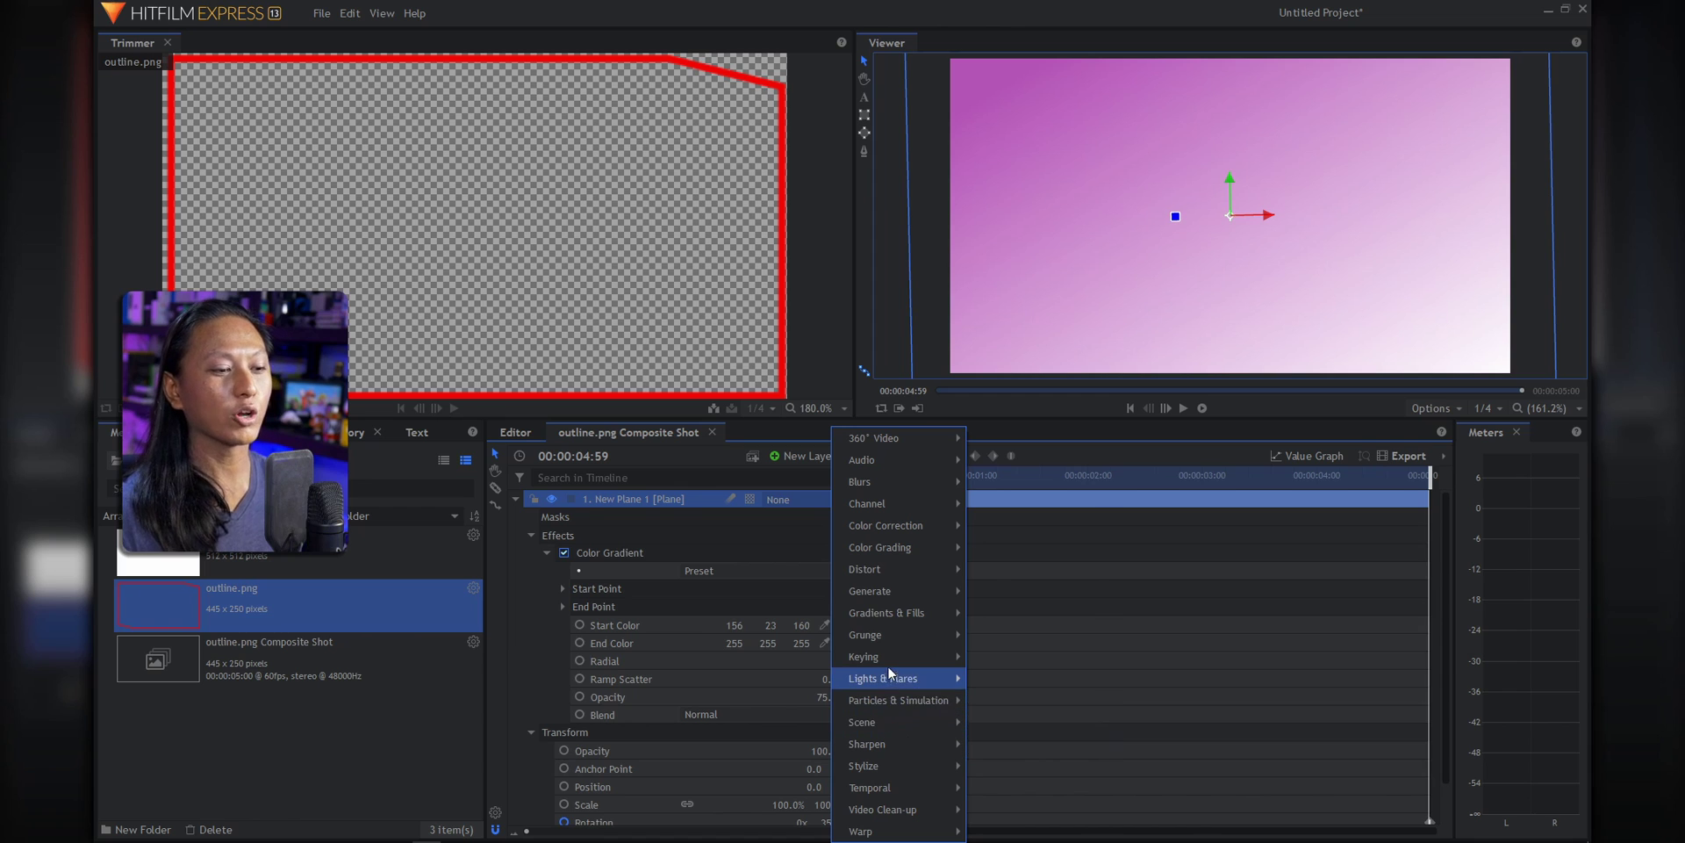
pyautogui.moveTo(958, 659)
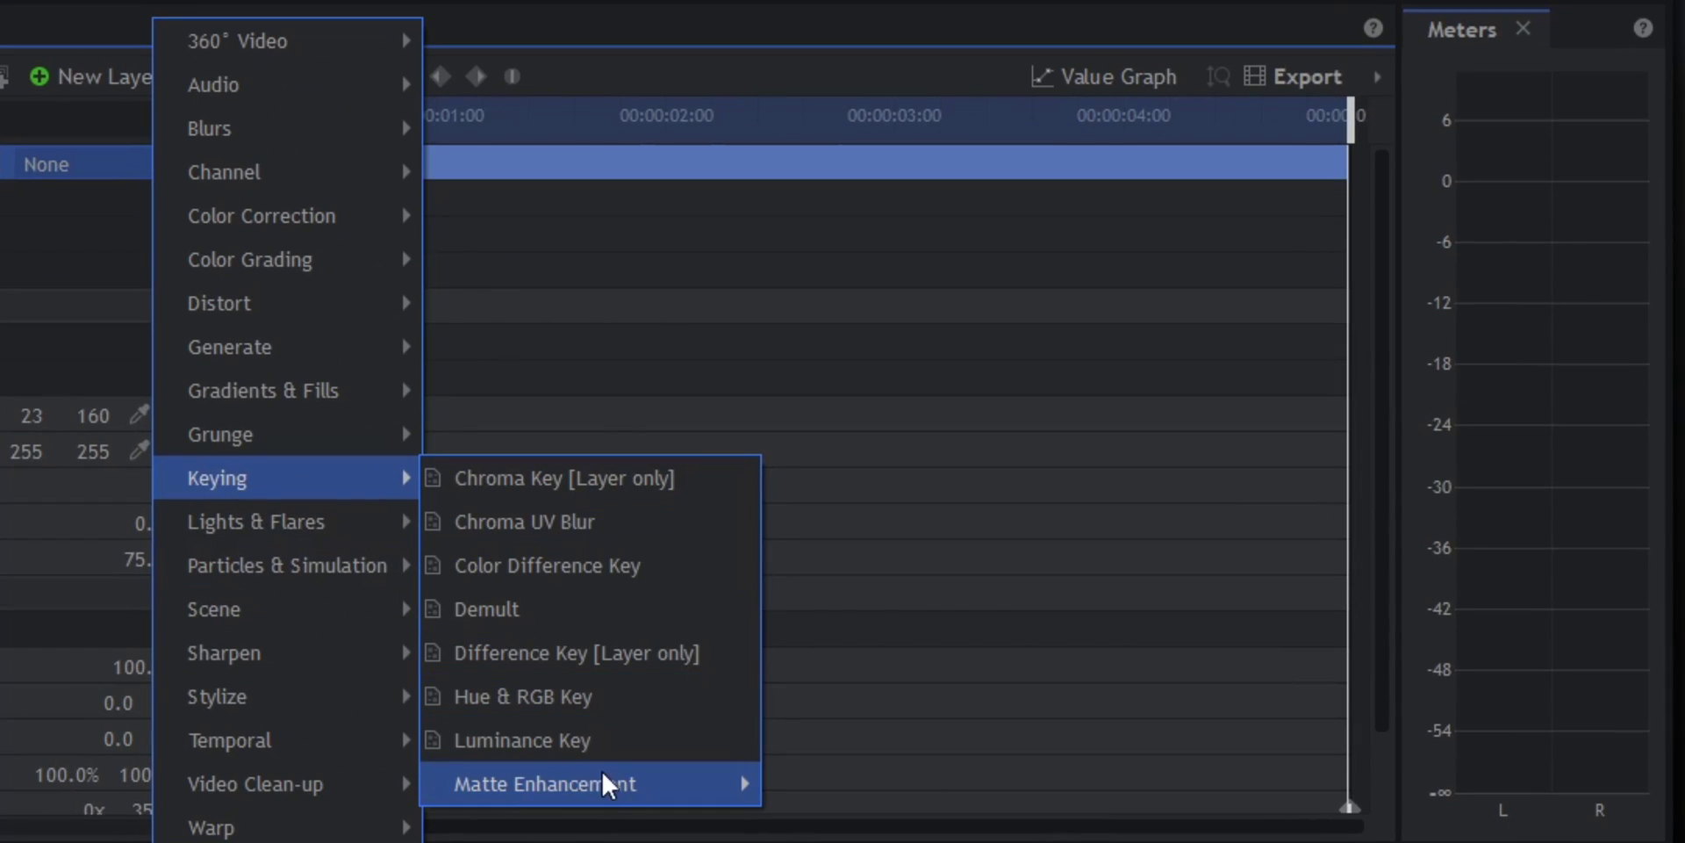
pyautogui.moveTo(877, 801)
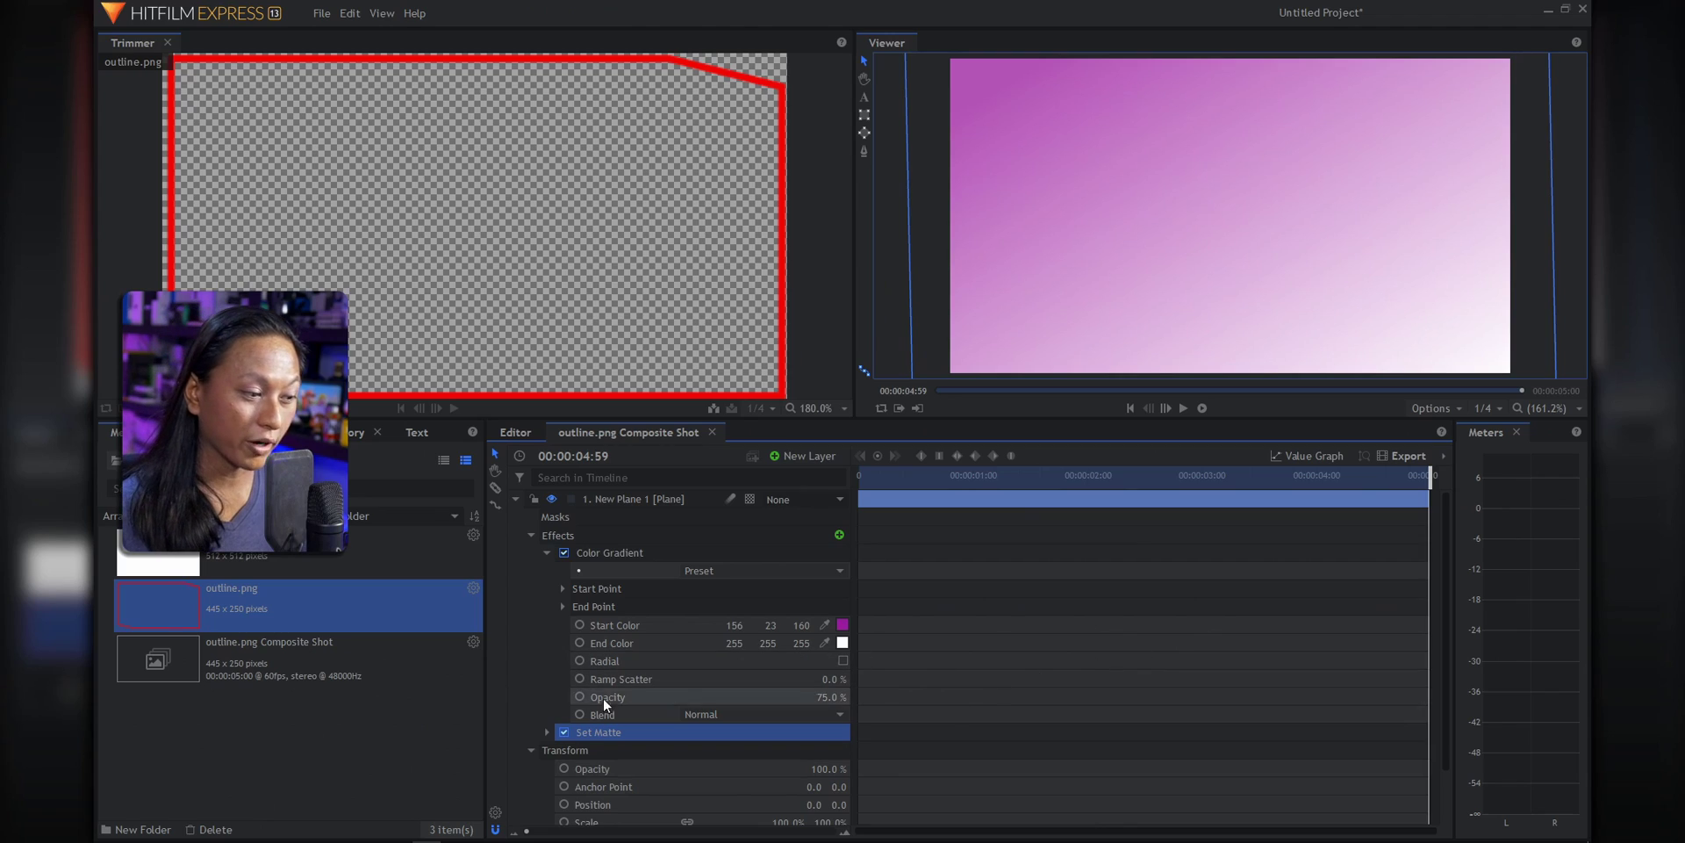
pyautogui.click(546, 733)
pyautogui.scroll(-3, 540, 667)
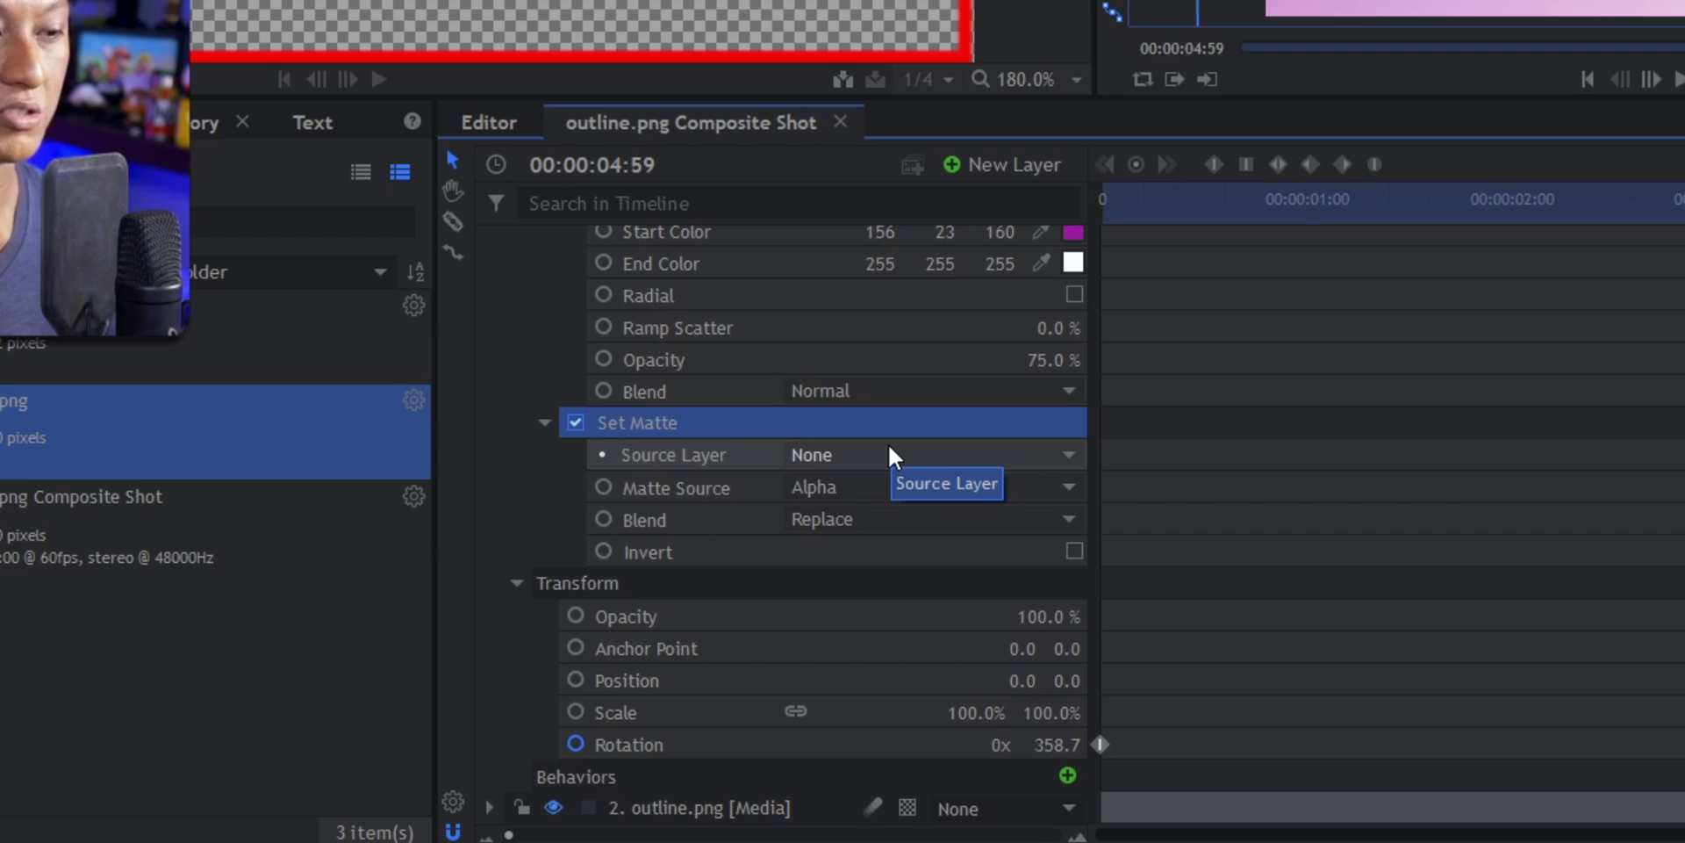
pyautogui.click(889, 450)
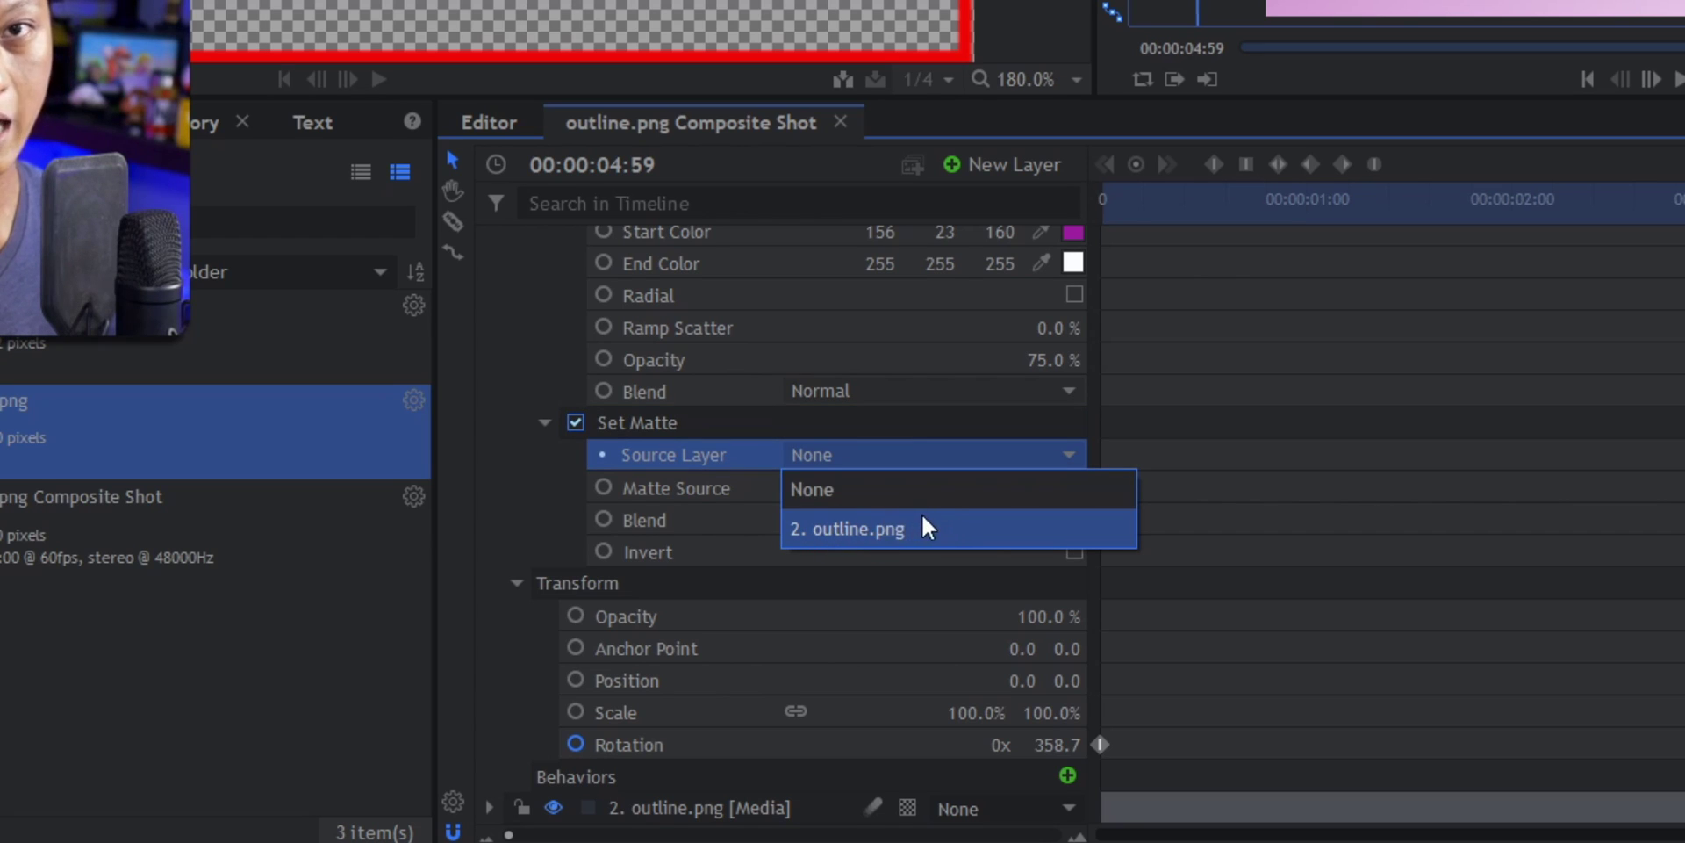
pyautogui.click(875, 525)
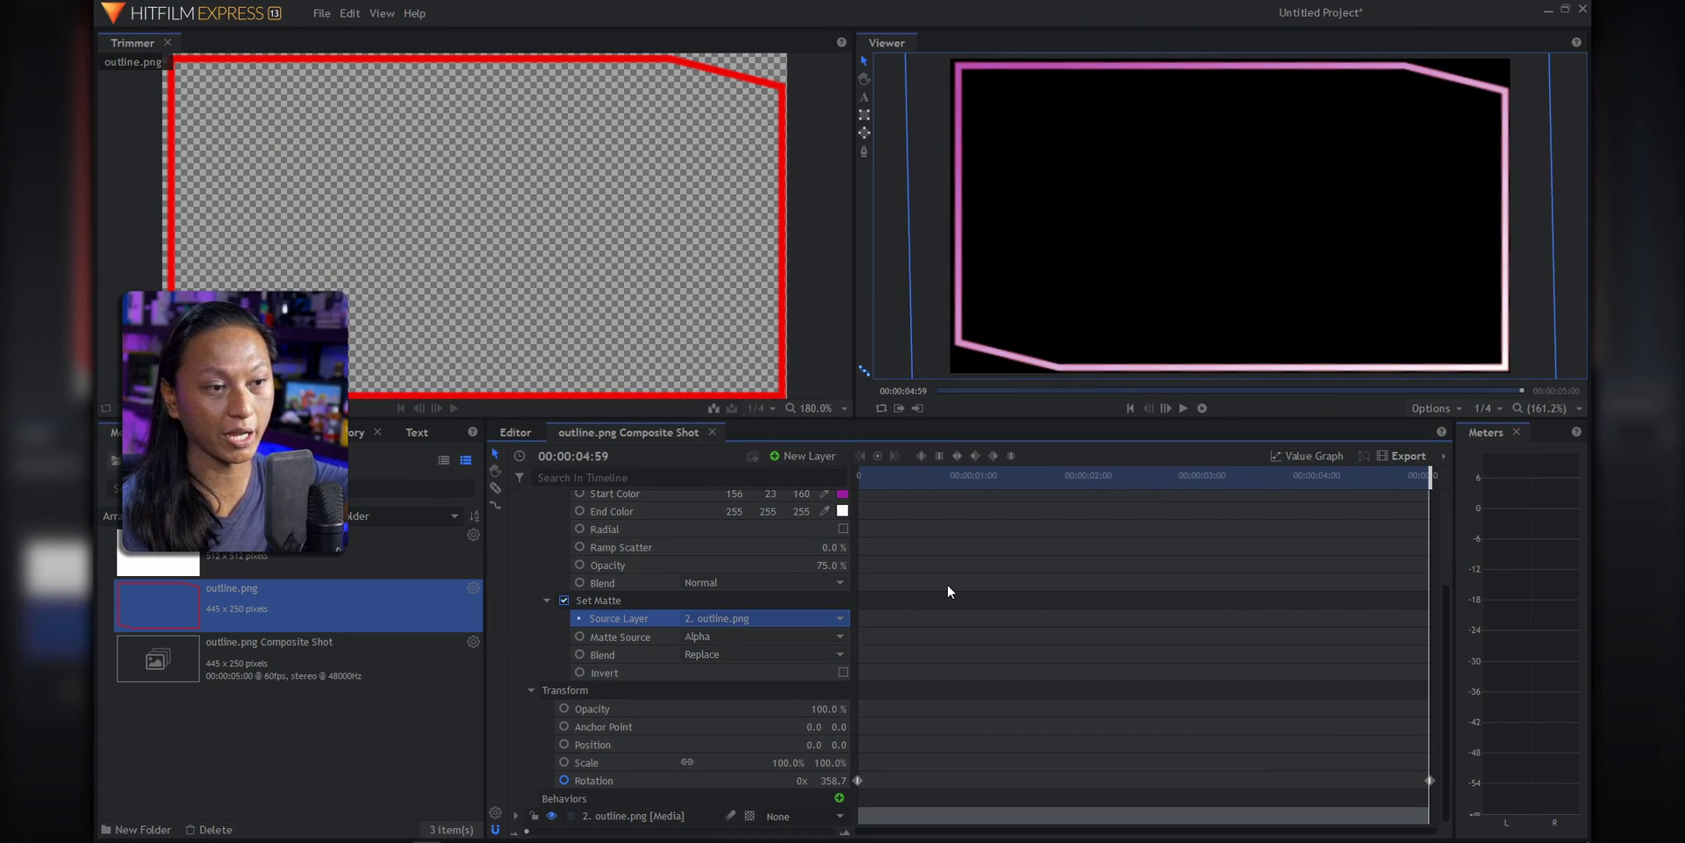
pyautogui.click(1183, 408)
pyautogui.click(1182, 410)
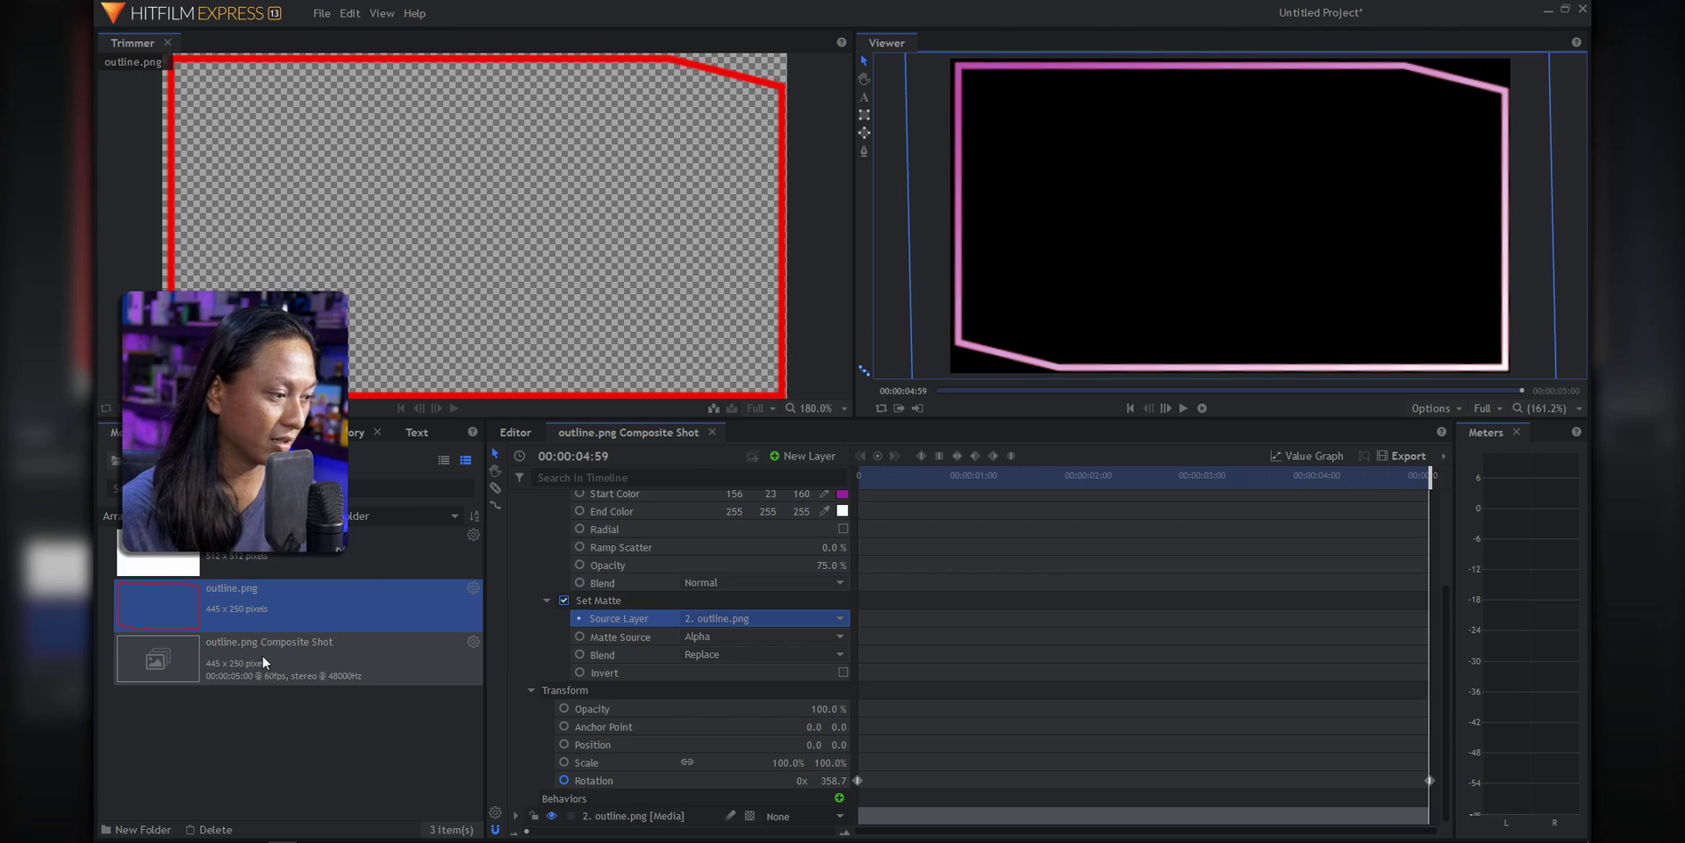
# Add the outline.png composite shot to the export queue and switch to the Export screen
pyautogui.rightClick(298, 651)
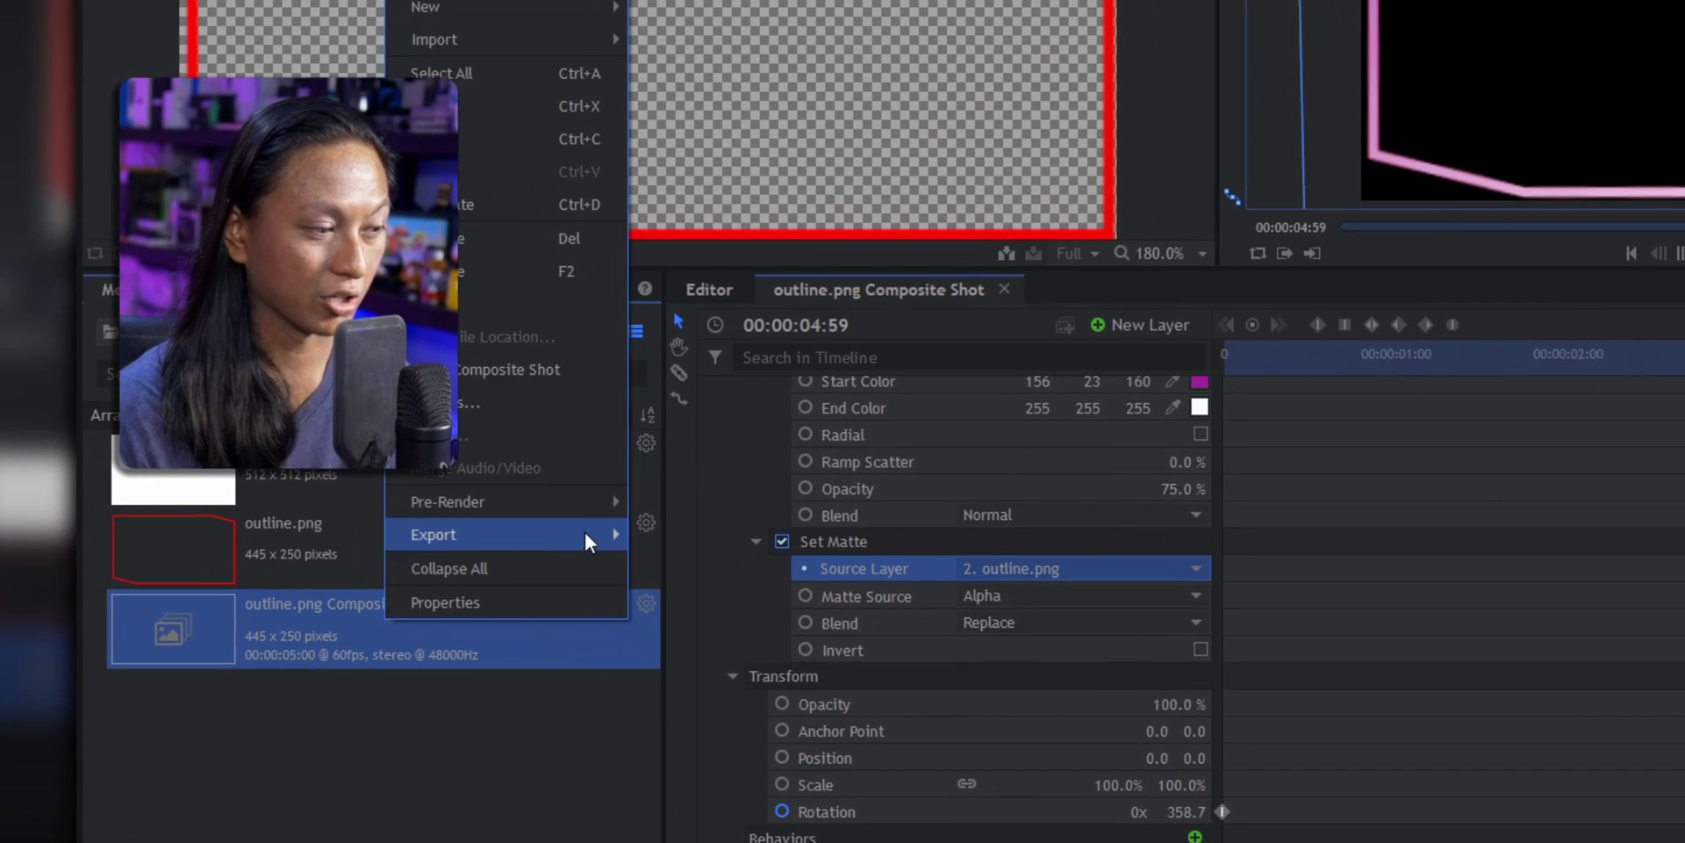
pyautogui.moveTo(455, 595)
pyautogui.click(667, 537)
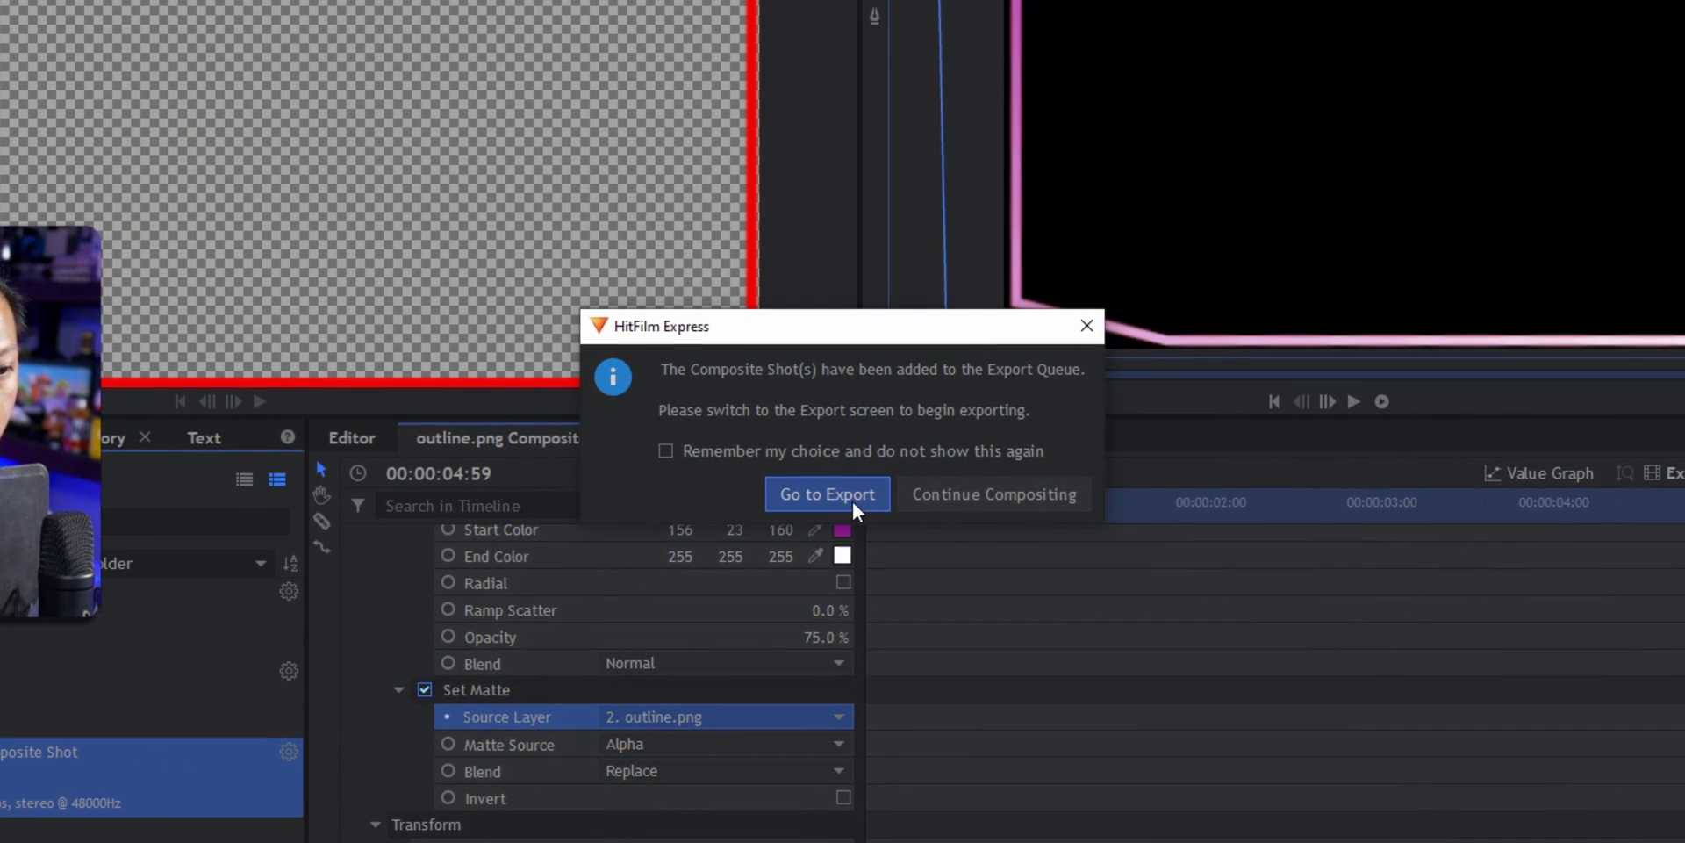
pyautogui.click(852, 507)
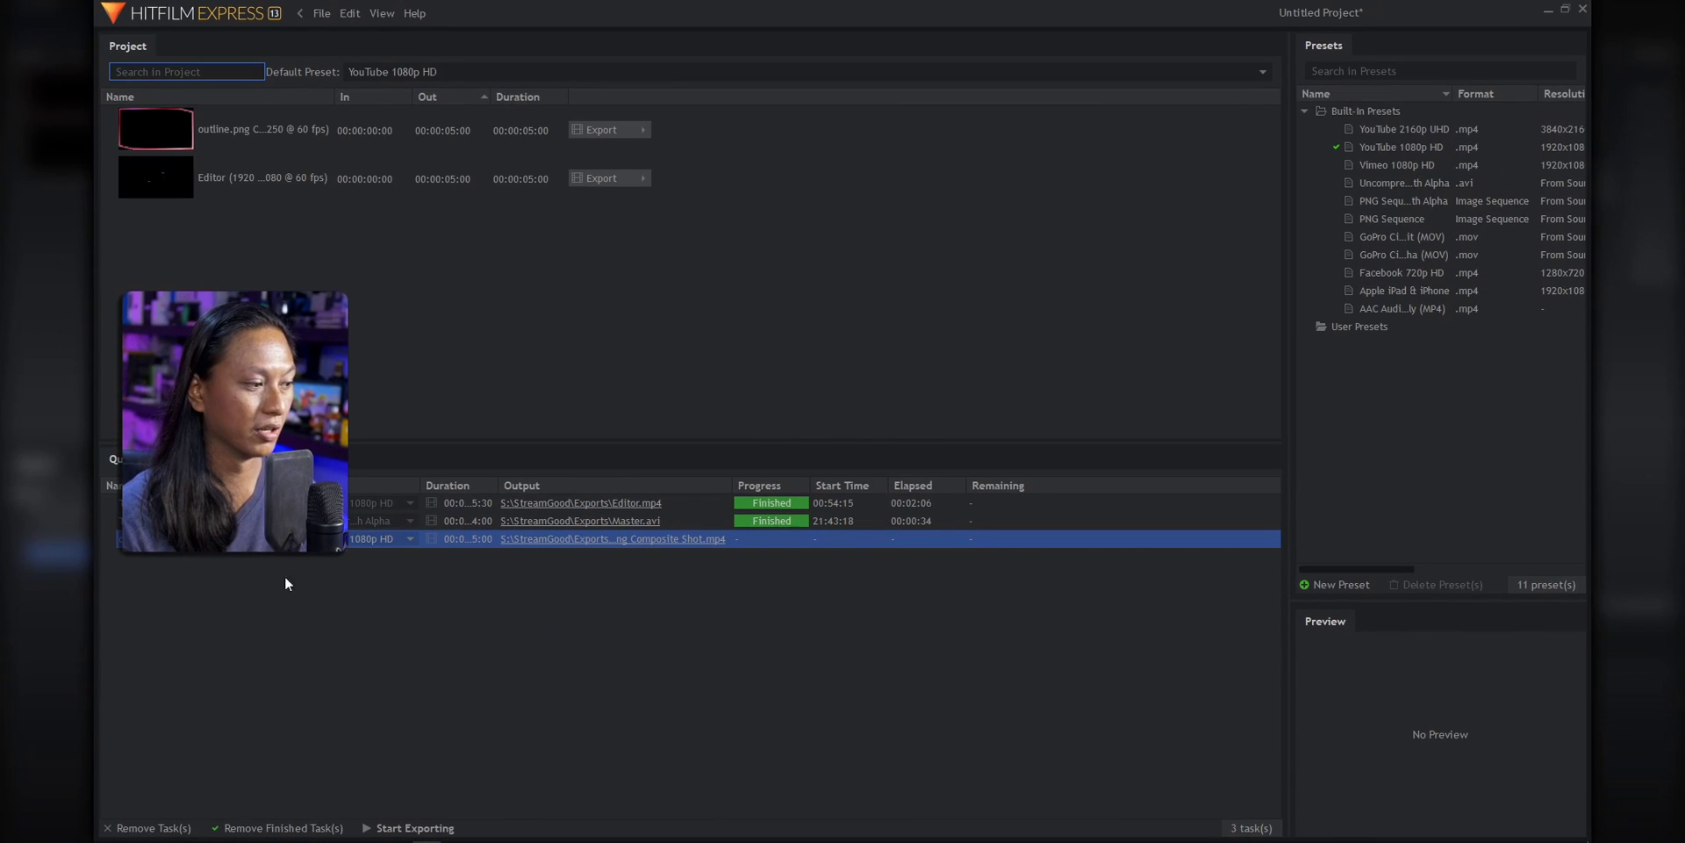
# Export the queued outline.png composite shot as border.avi using the Uncompressed AVI with Alpha preset
pyautogui.click(378, 538)
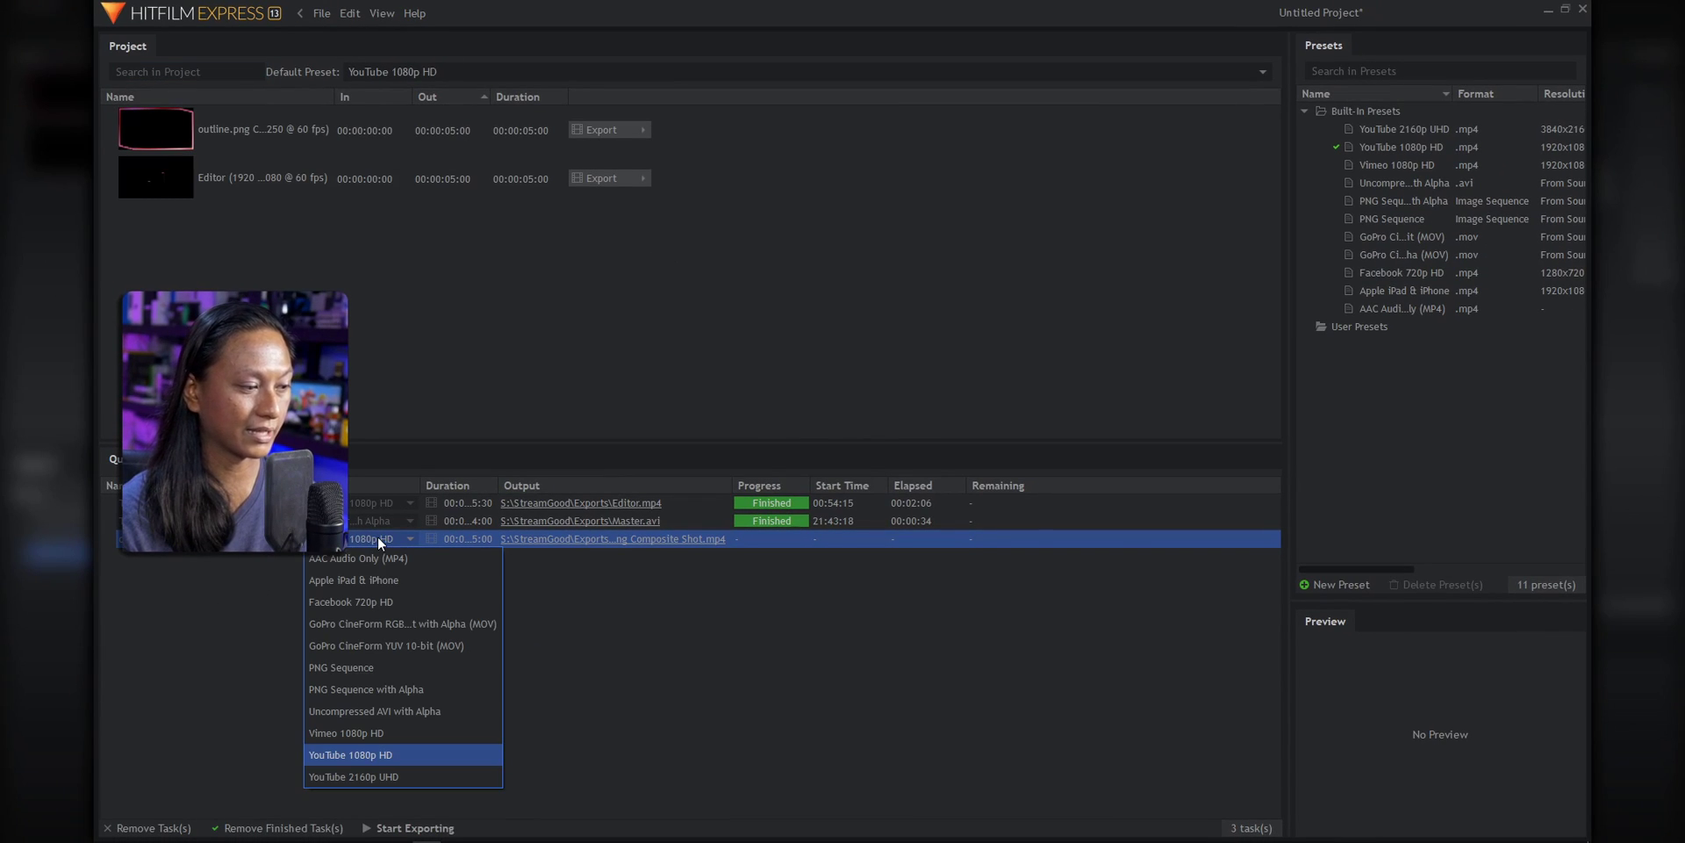
pyautogui.click(450, 708)
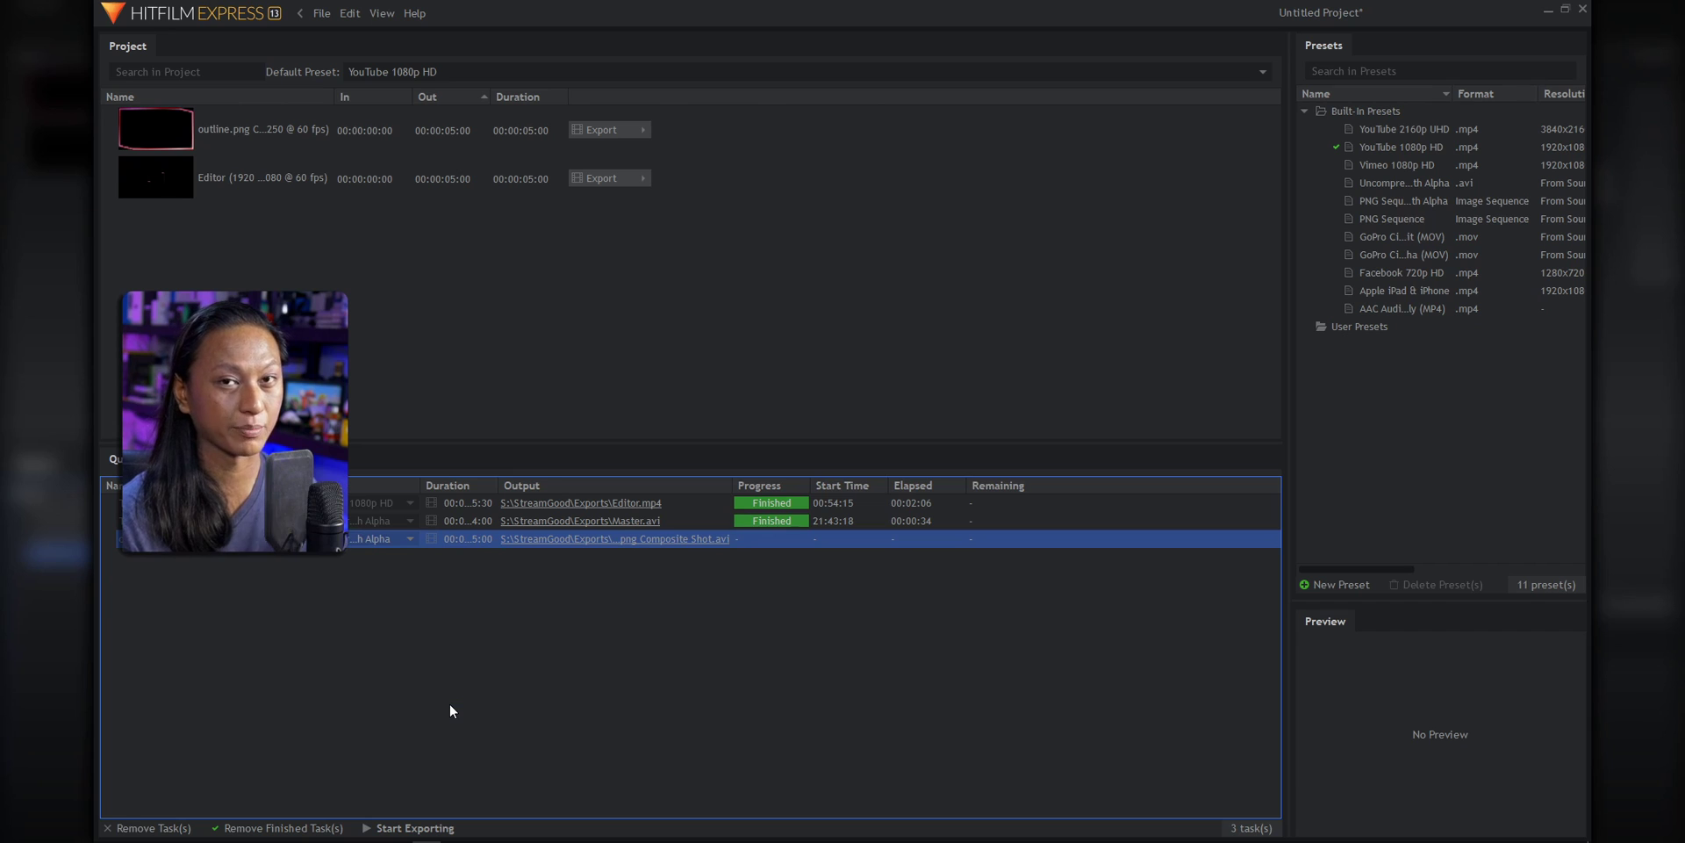
pyautogui.click(691, 541)
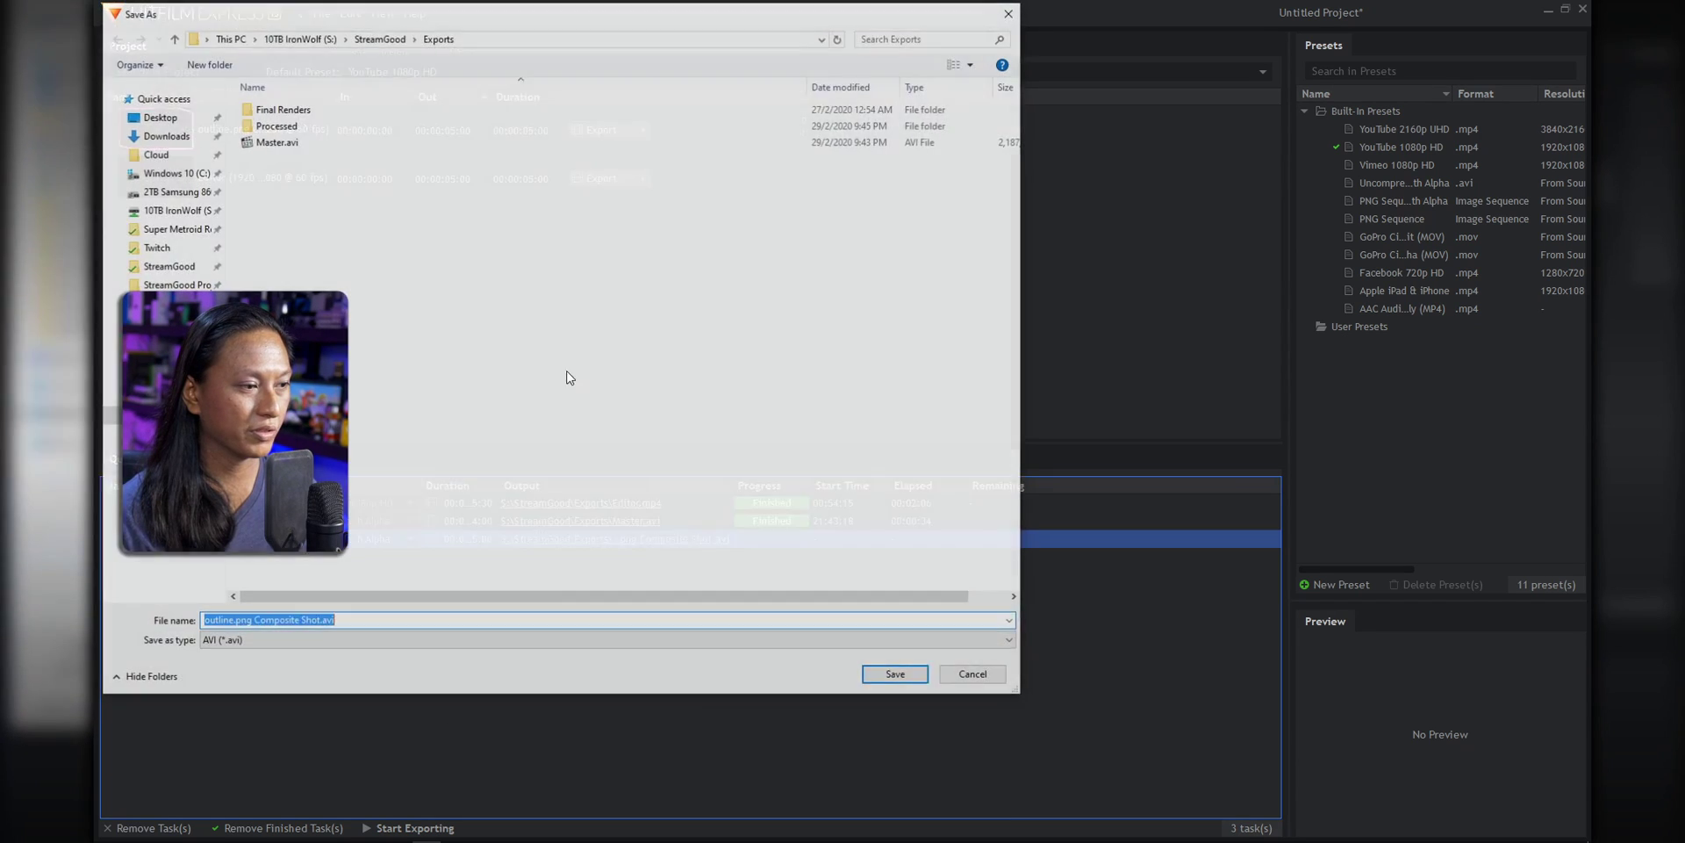
pyautogui.write('border')
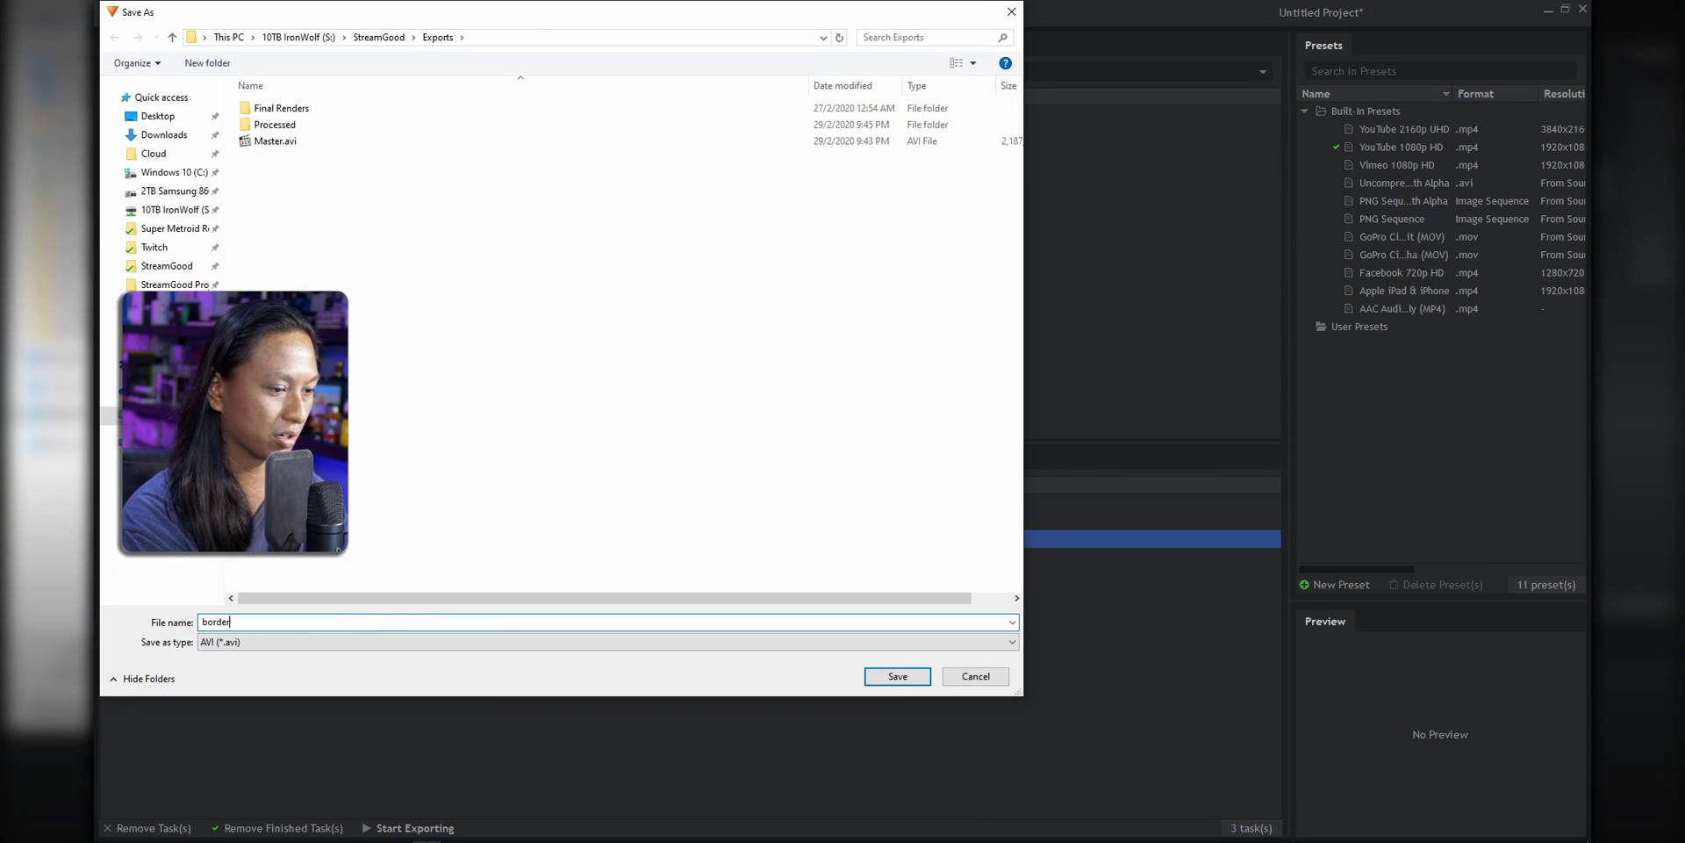
pyautogui.press('Return')
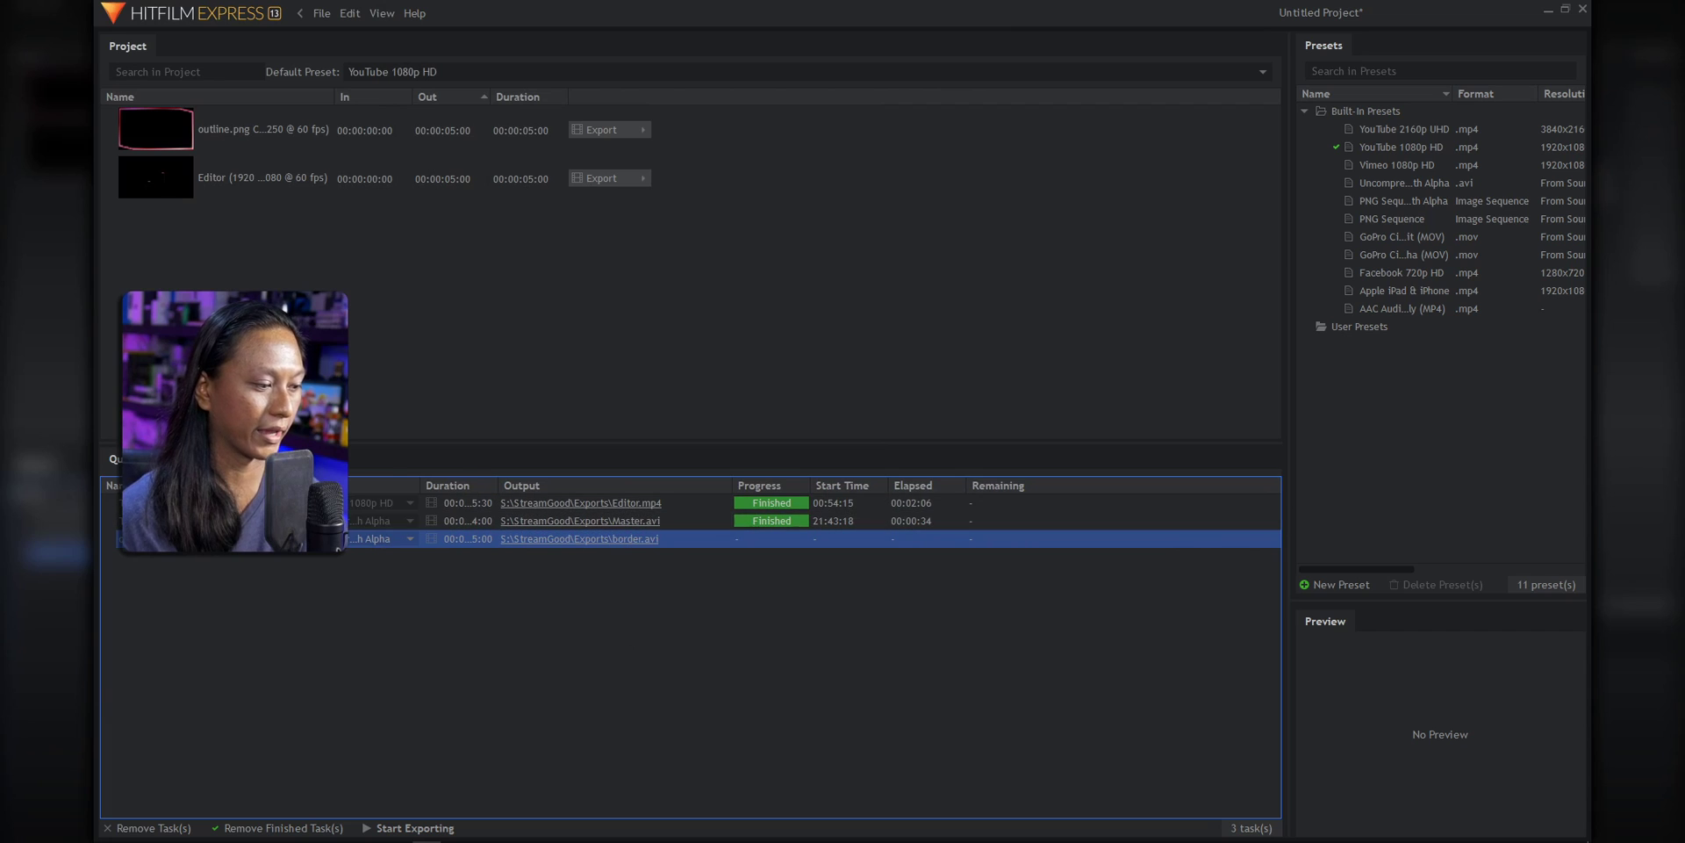
pyautogui.click(412, 827)
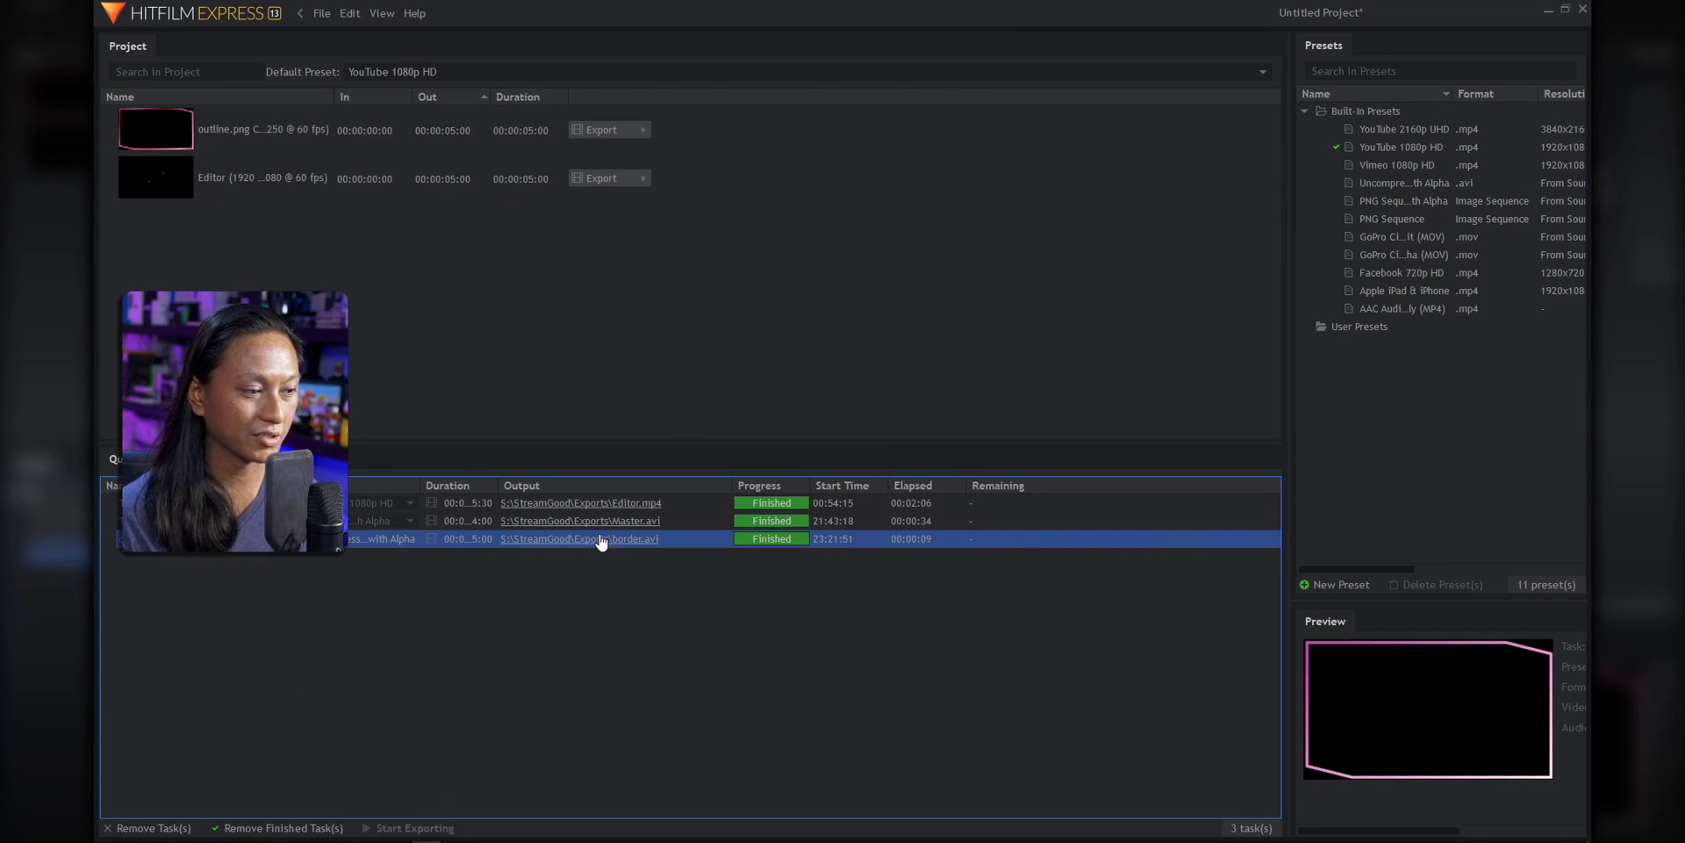
# Open the exported video's folder and check the file size of border.avi in its properties
pyautogui.click(601, 538)
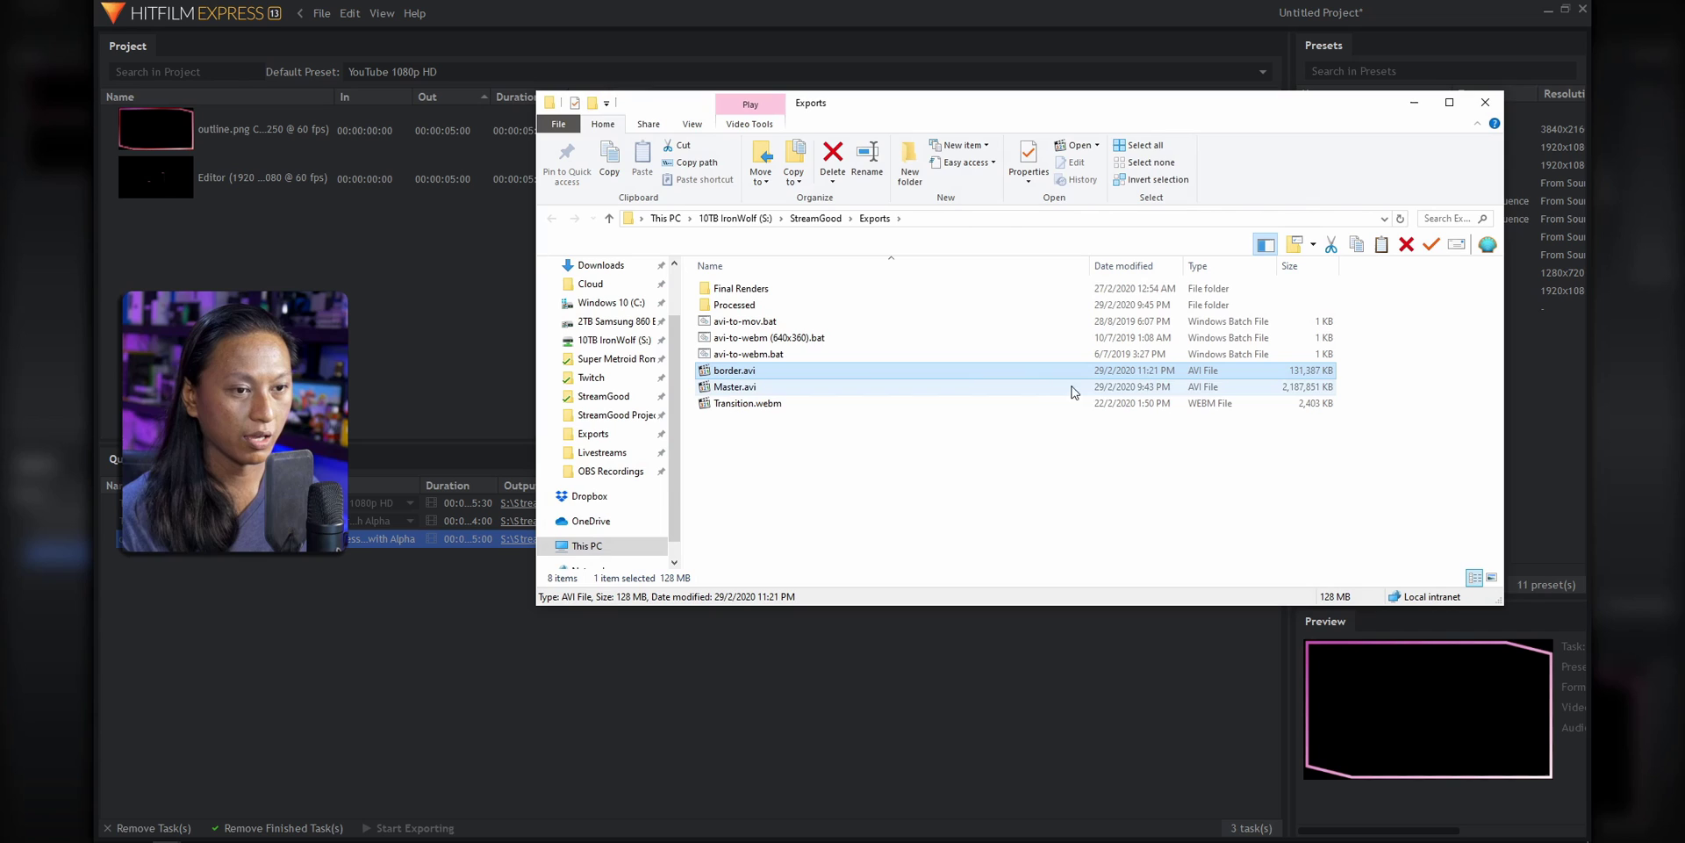
pyautogui.rightClick(751, 371)
pyautogui.click(814, 807)
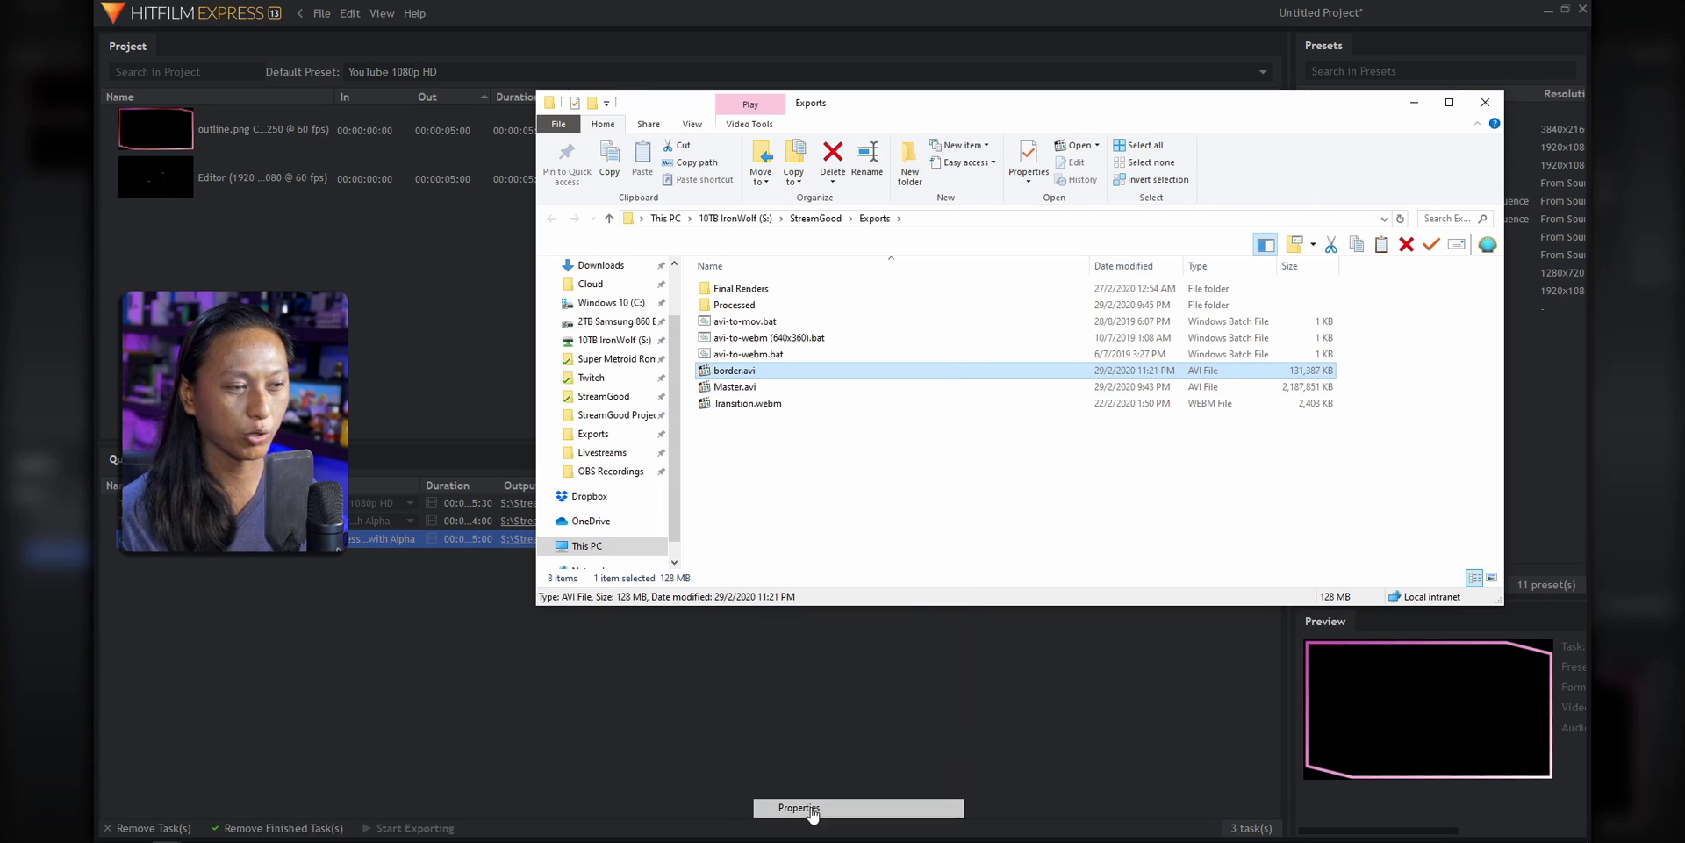
pyautogui.moveTo(959, 385); pyautogui.dragTo(965, 242)
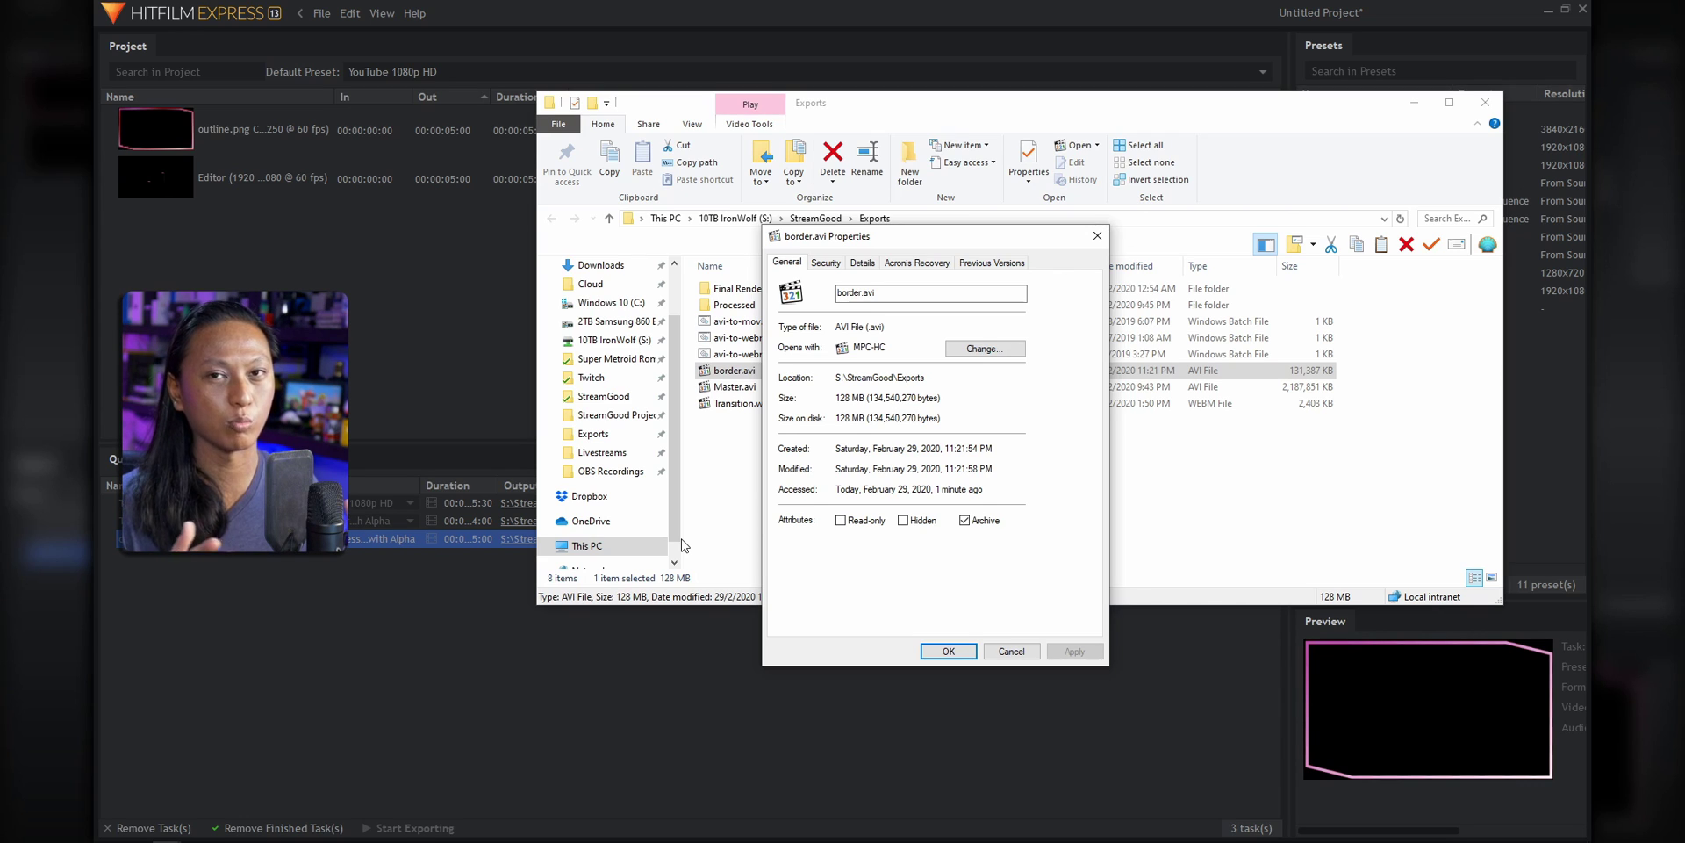
pyautogui.press('Escape')
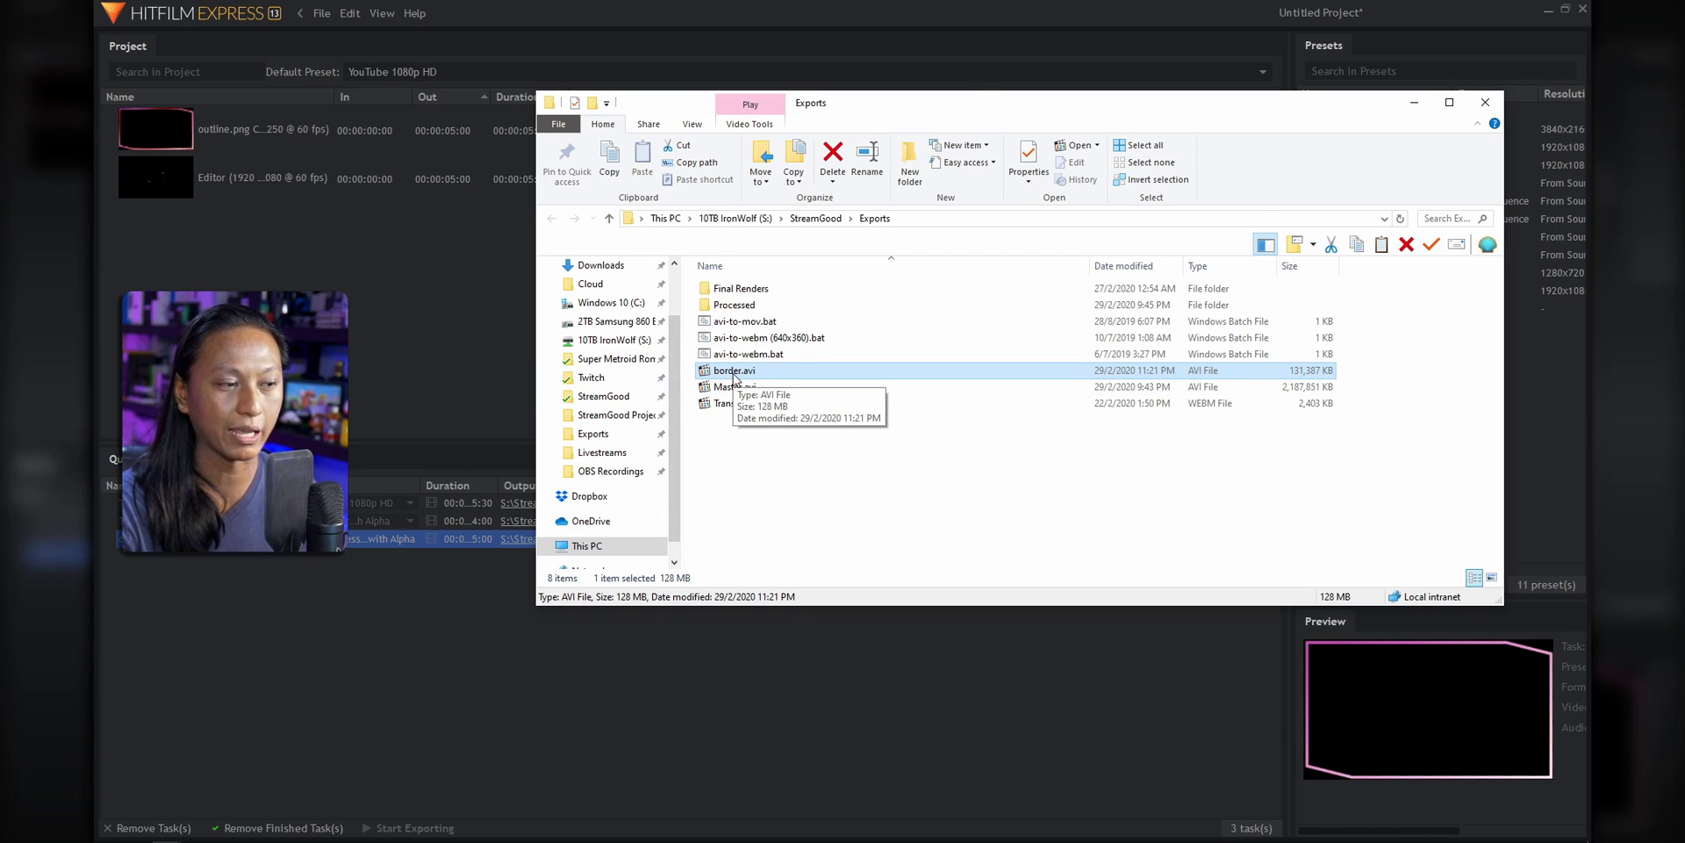
# Convert border.avi with the avi-to-webm.bat script and play the resulting border.webm from the Processed folder
pyautogui.moveTo(733, 376); pyautogui.dragTo(730, 354)
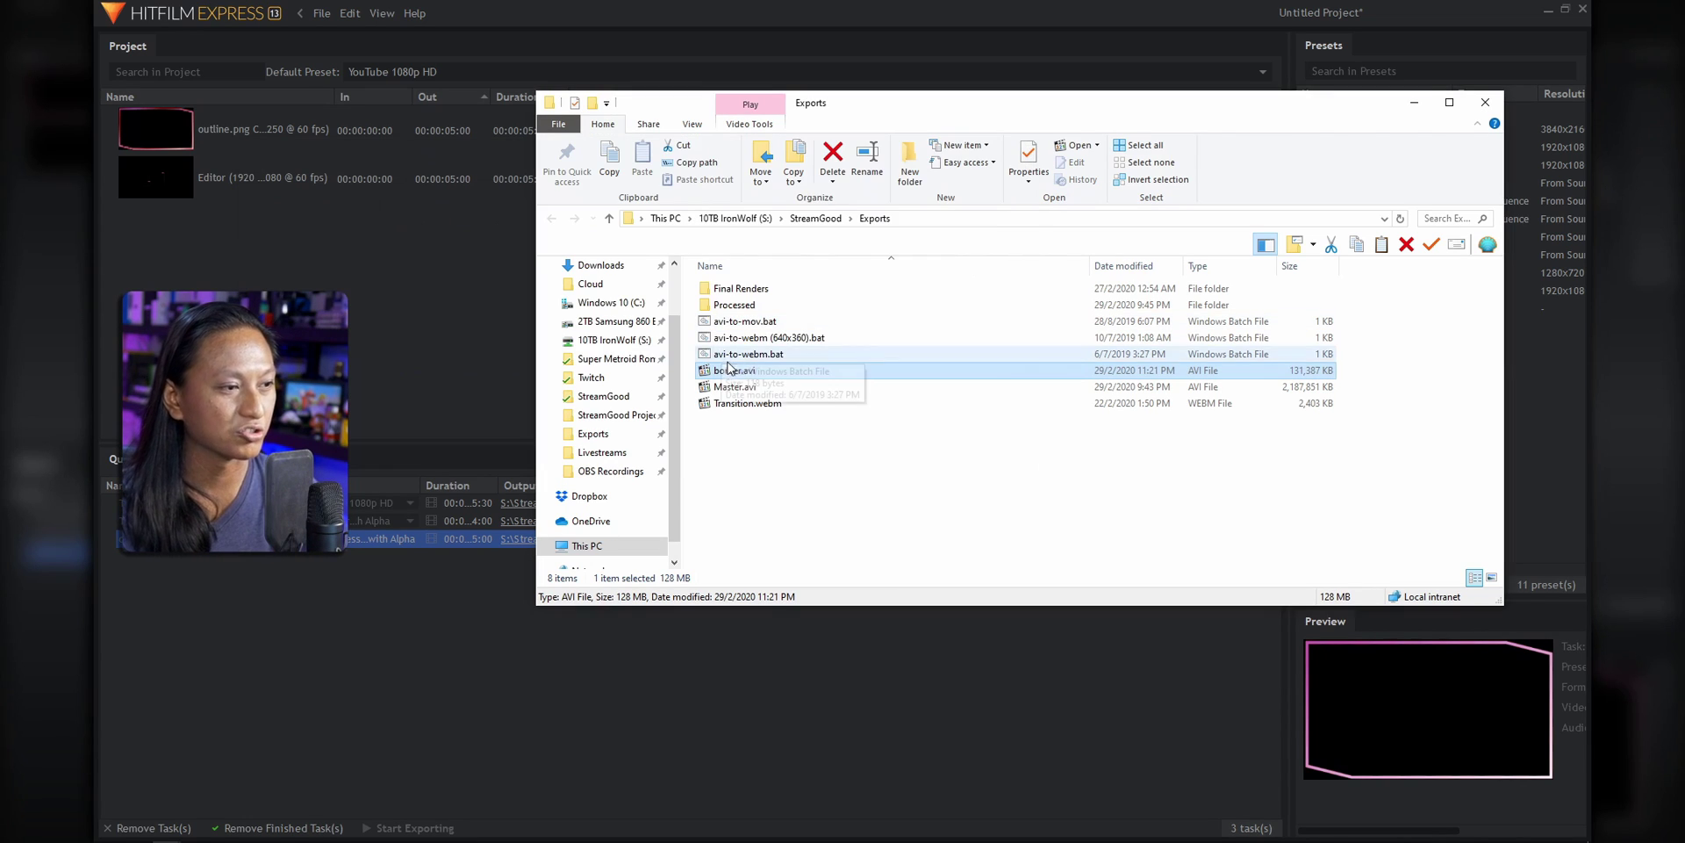
pyautogui.doubleClick(754, 305)
pyautogui.click(755, 308)
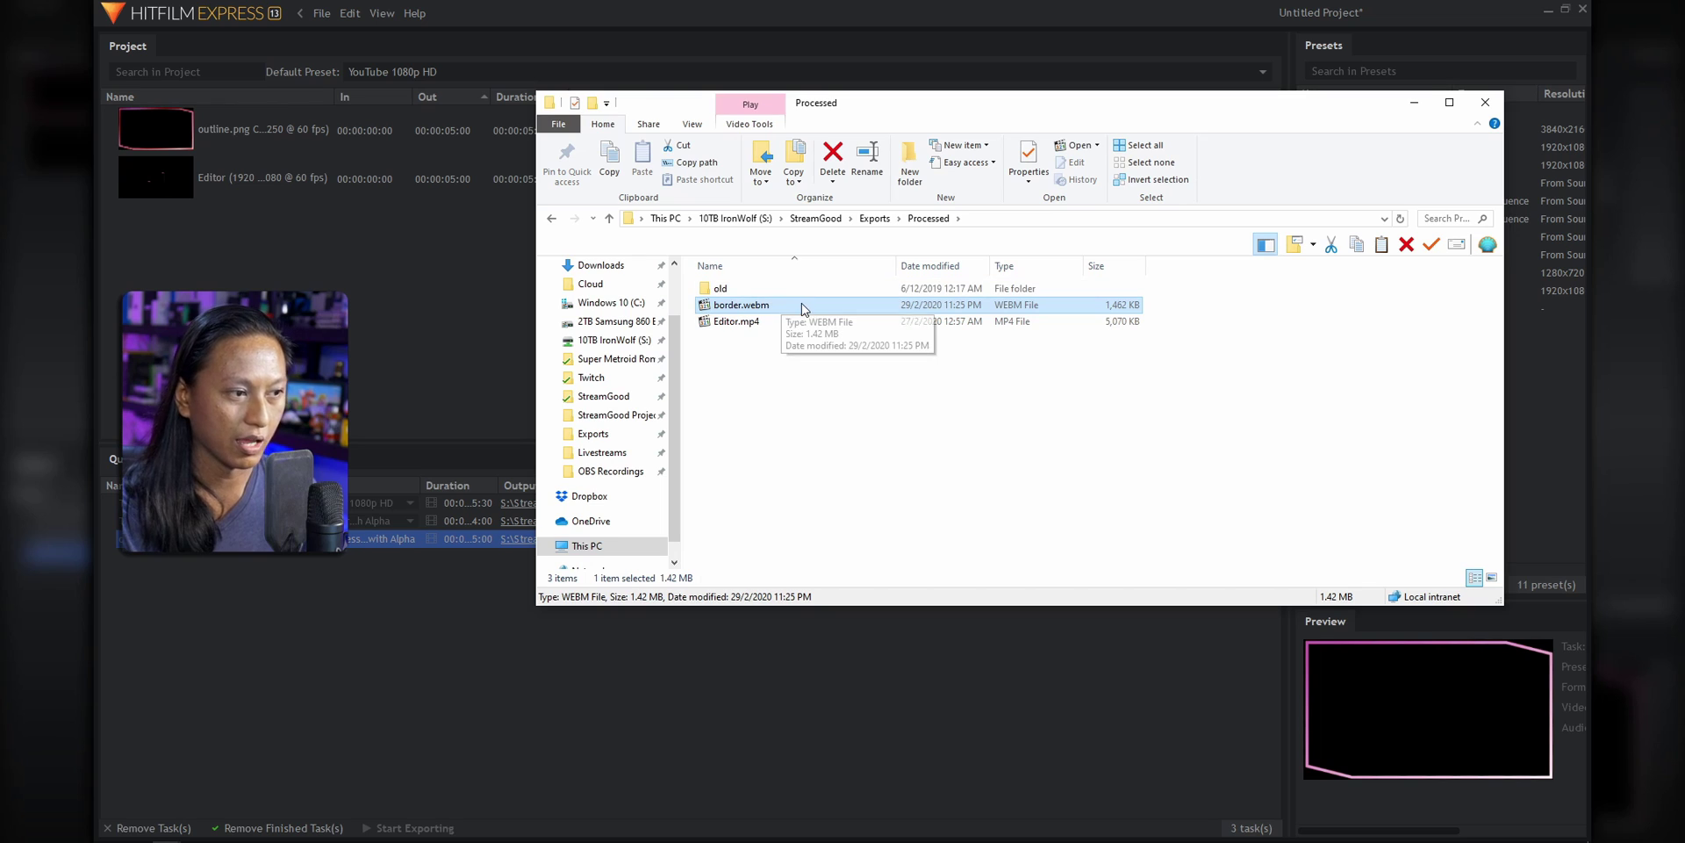
pyautogui.doubleClick(753, 305)
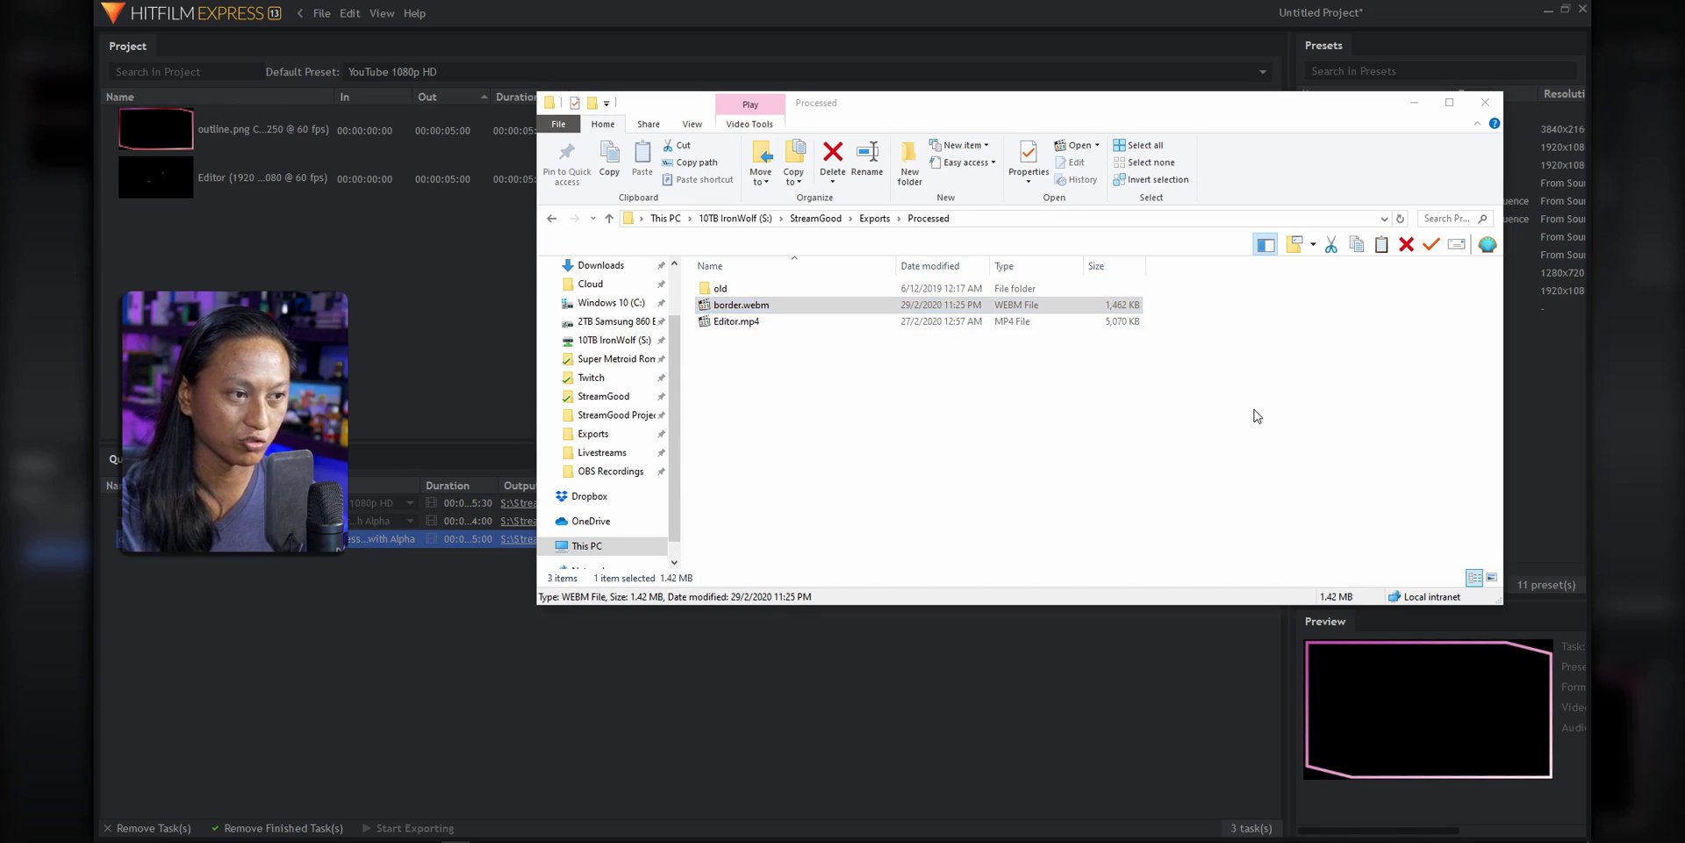
pyautogui.moveTo(1134, 351); pyautogui.dragTo(1175, 334)
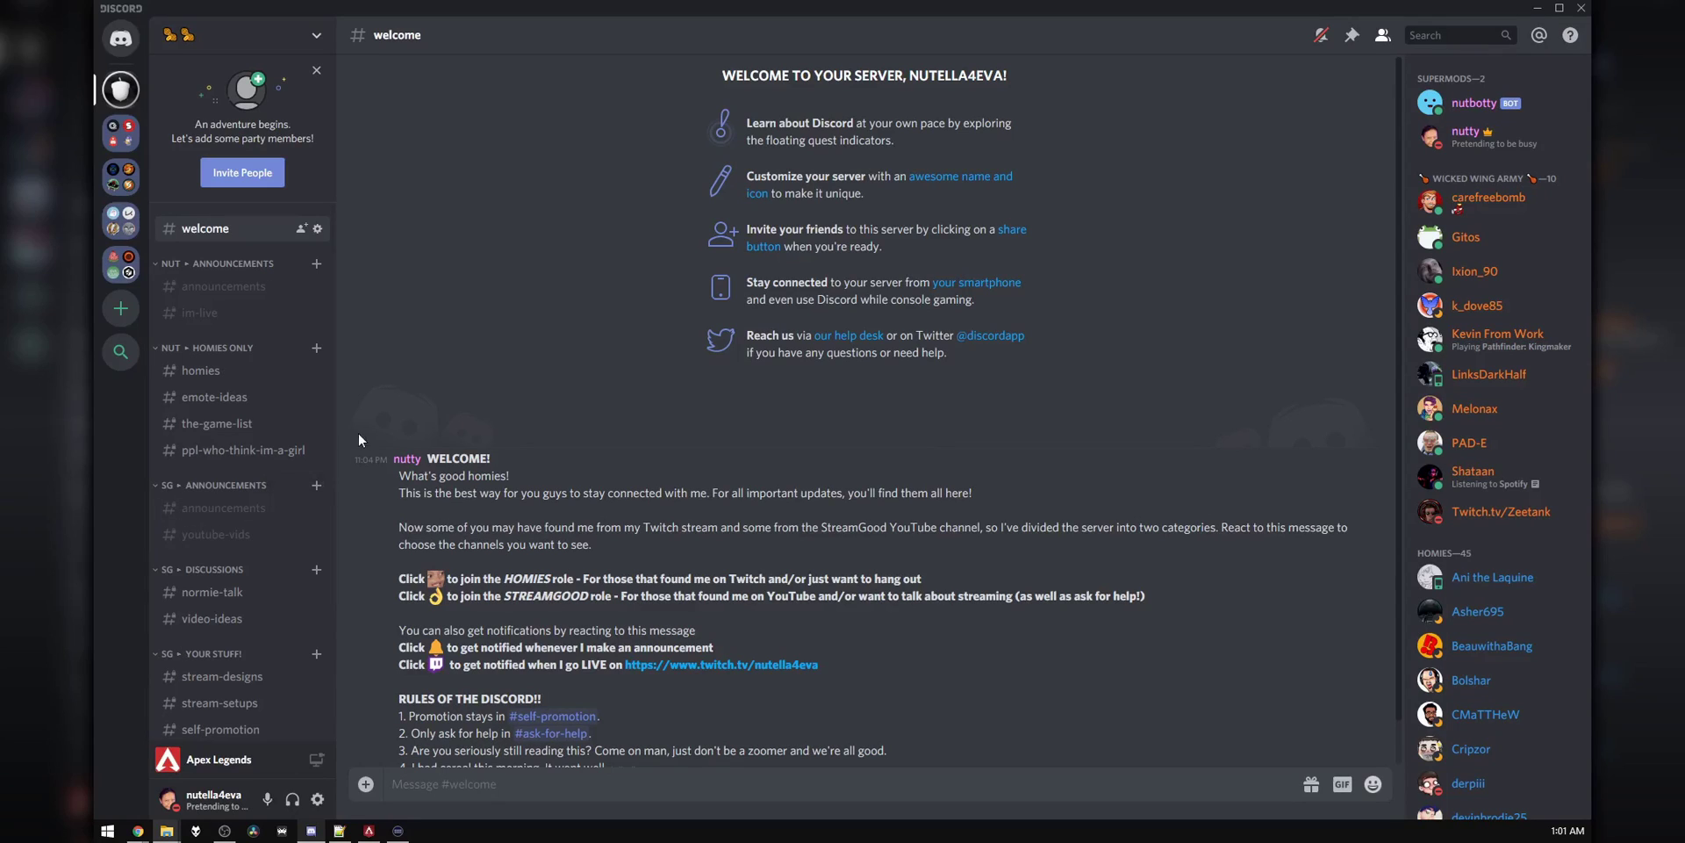
# Switch to Discord, open the design-files channel, and preview the webm and mask-2.png files in the Design_2 folder
pyautogui.scroll(-3, 237, 465)
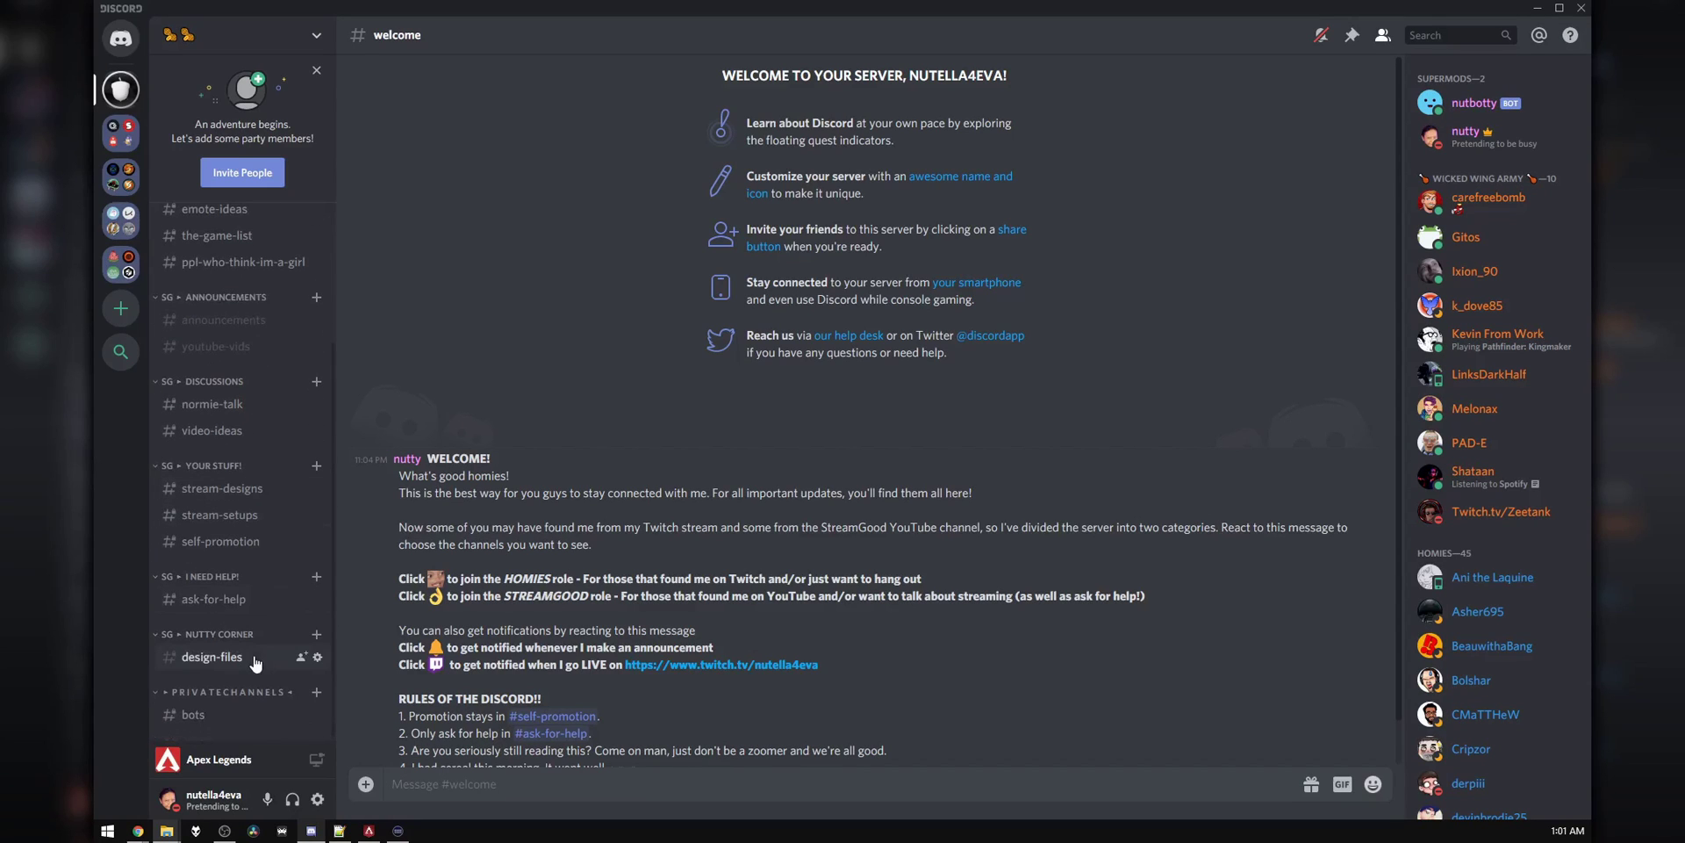
pyautogui.click(212, 656)
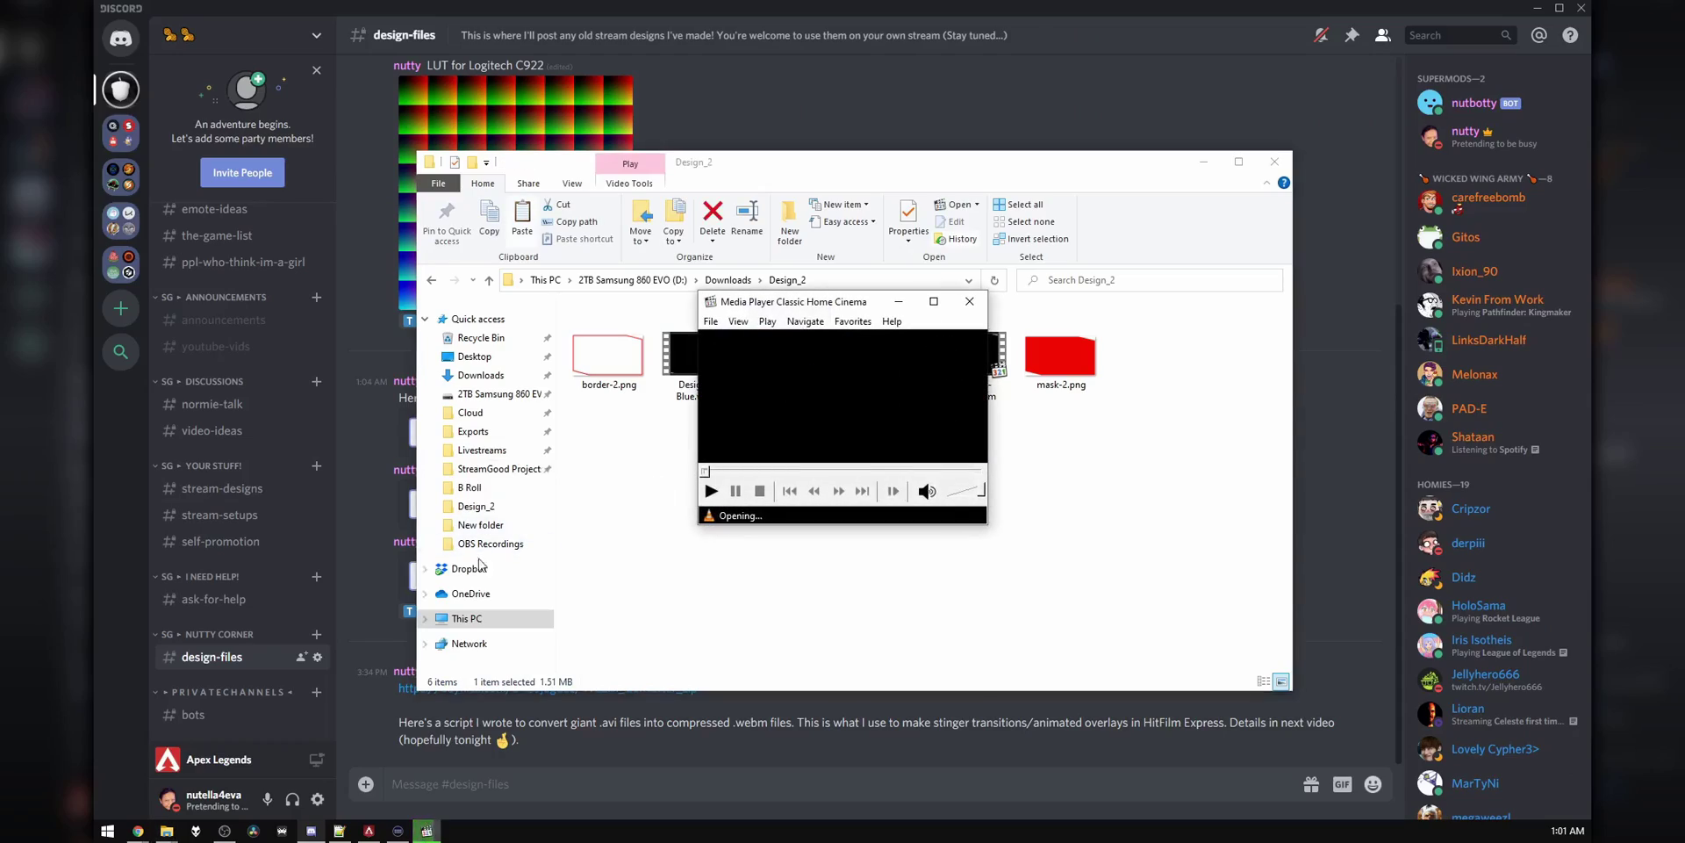
pyautogui.click(619, 620)
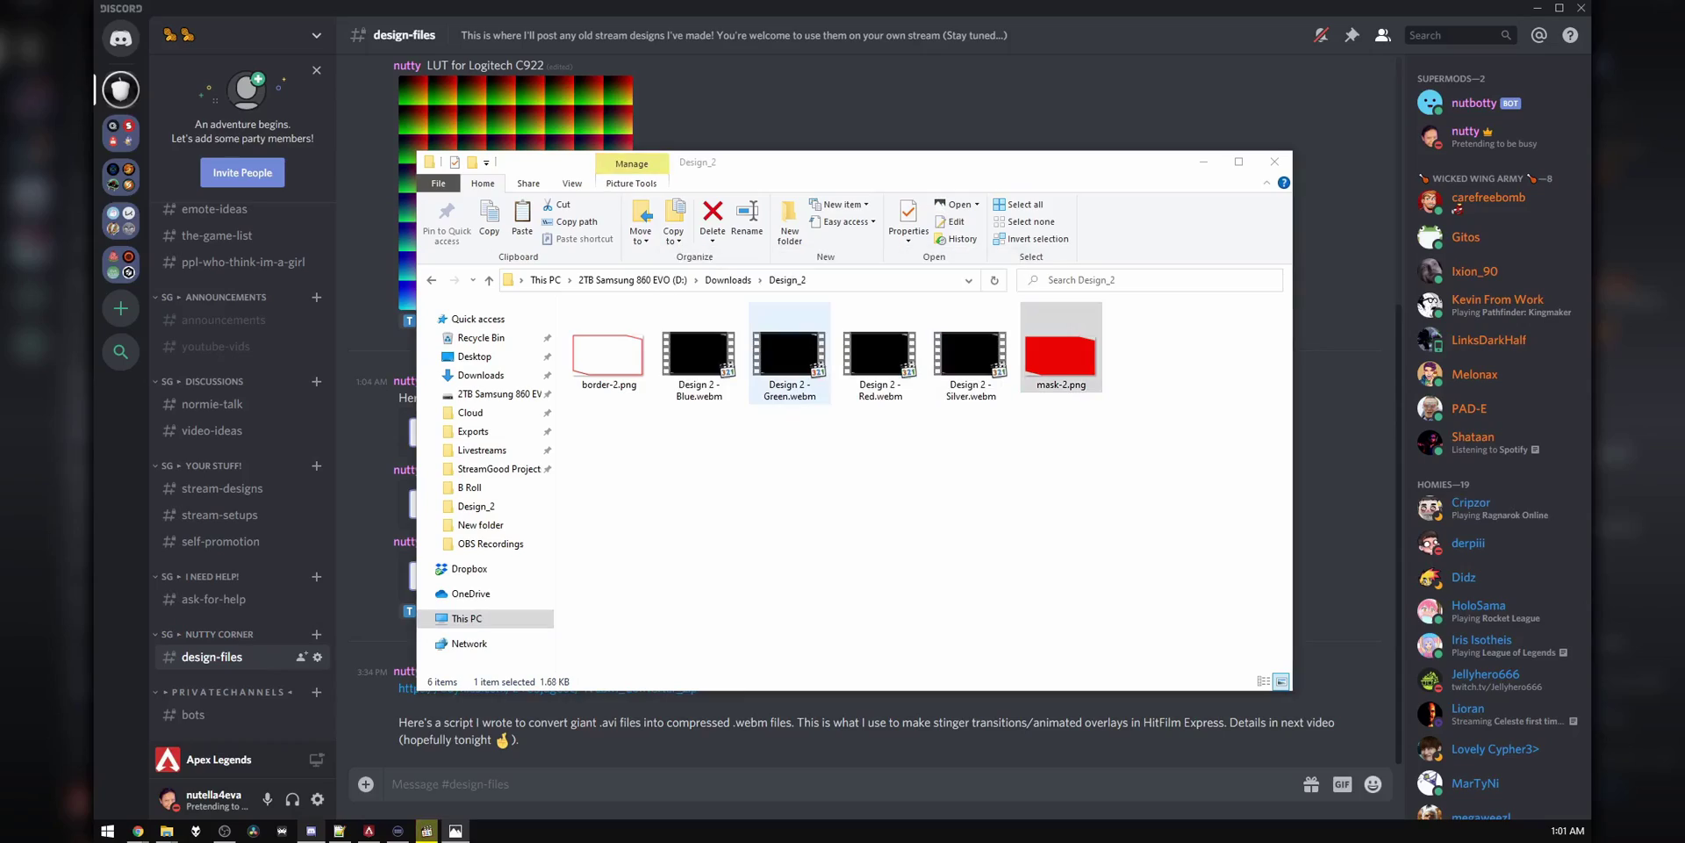
pyautogui.doubleClick(1061, 355)
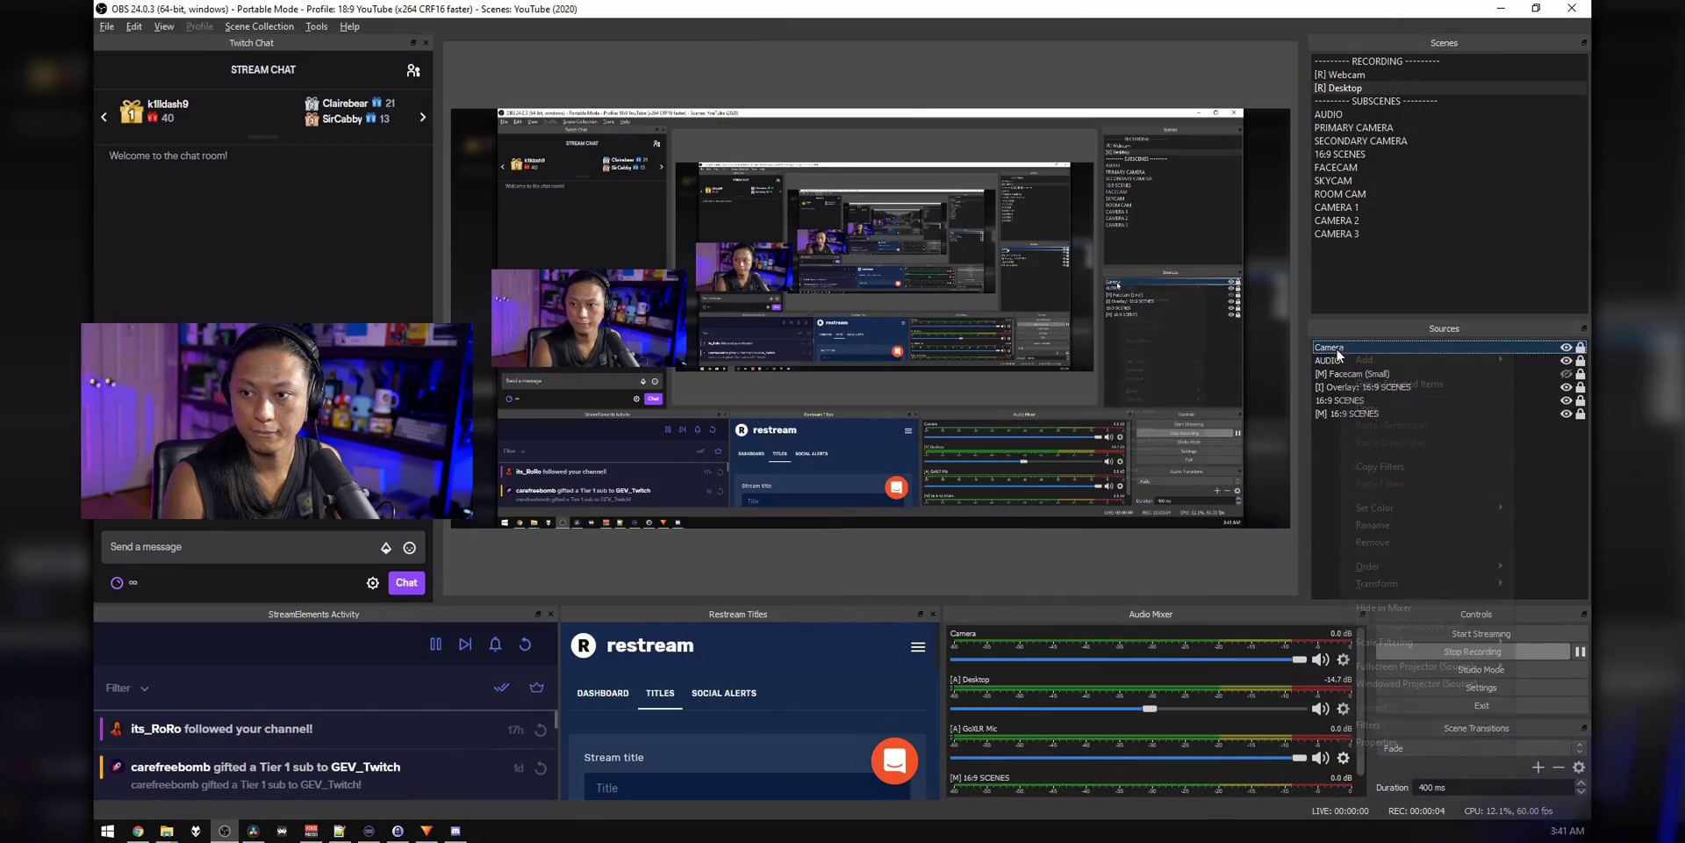
# Switch to OBS and add an Image Mask/Blend effect filter with its default name to the Camera source
pyautogui.rightClick(1338, 349)
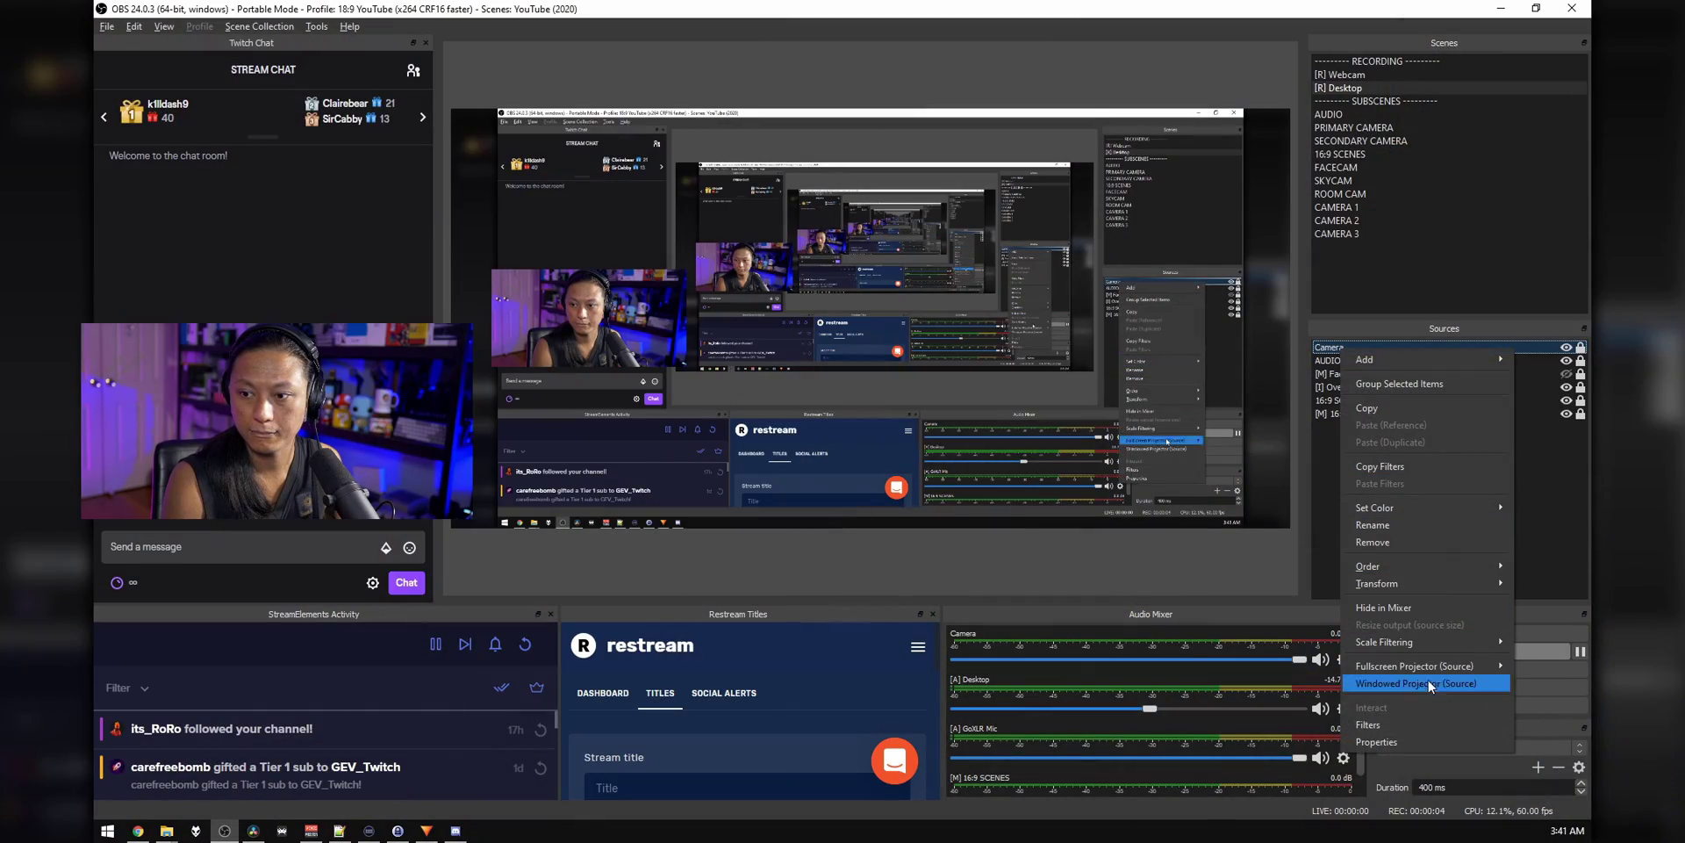
pyautogui.click(1386, 719)
pyautogui.click(400, 805)
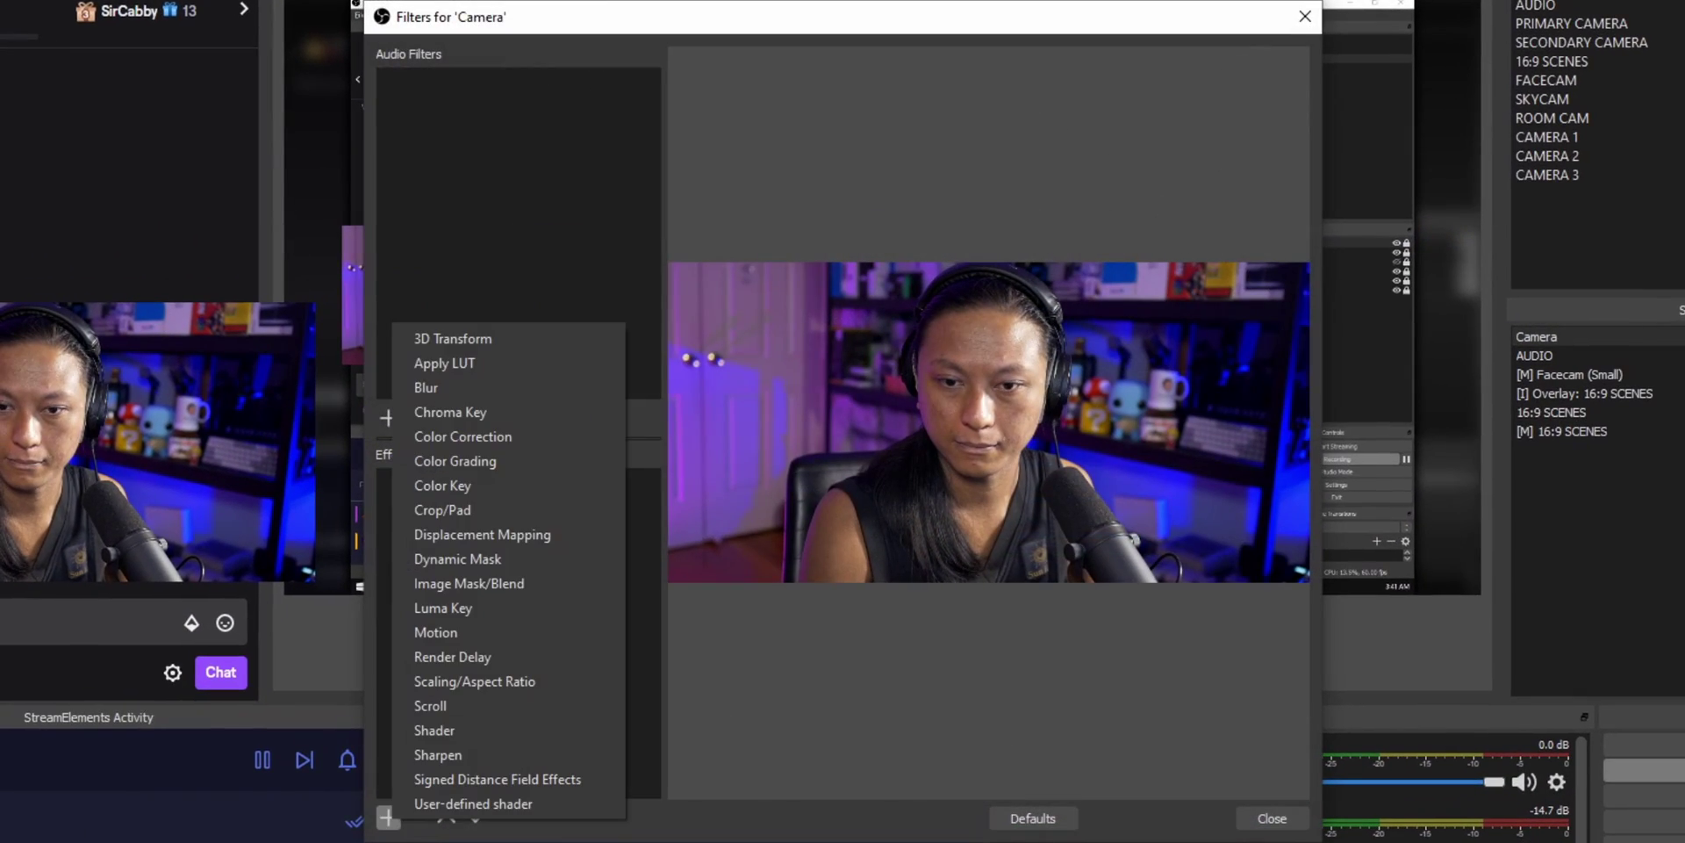
pyautogui.click(492, 583)
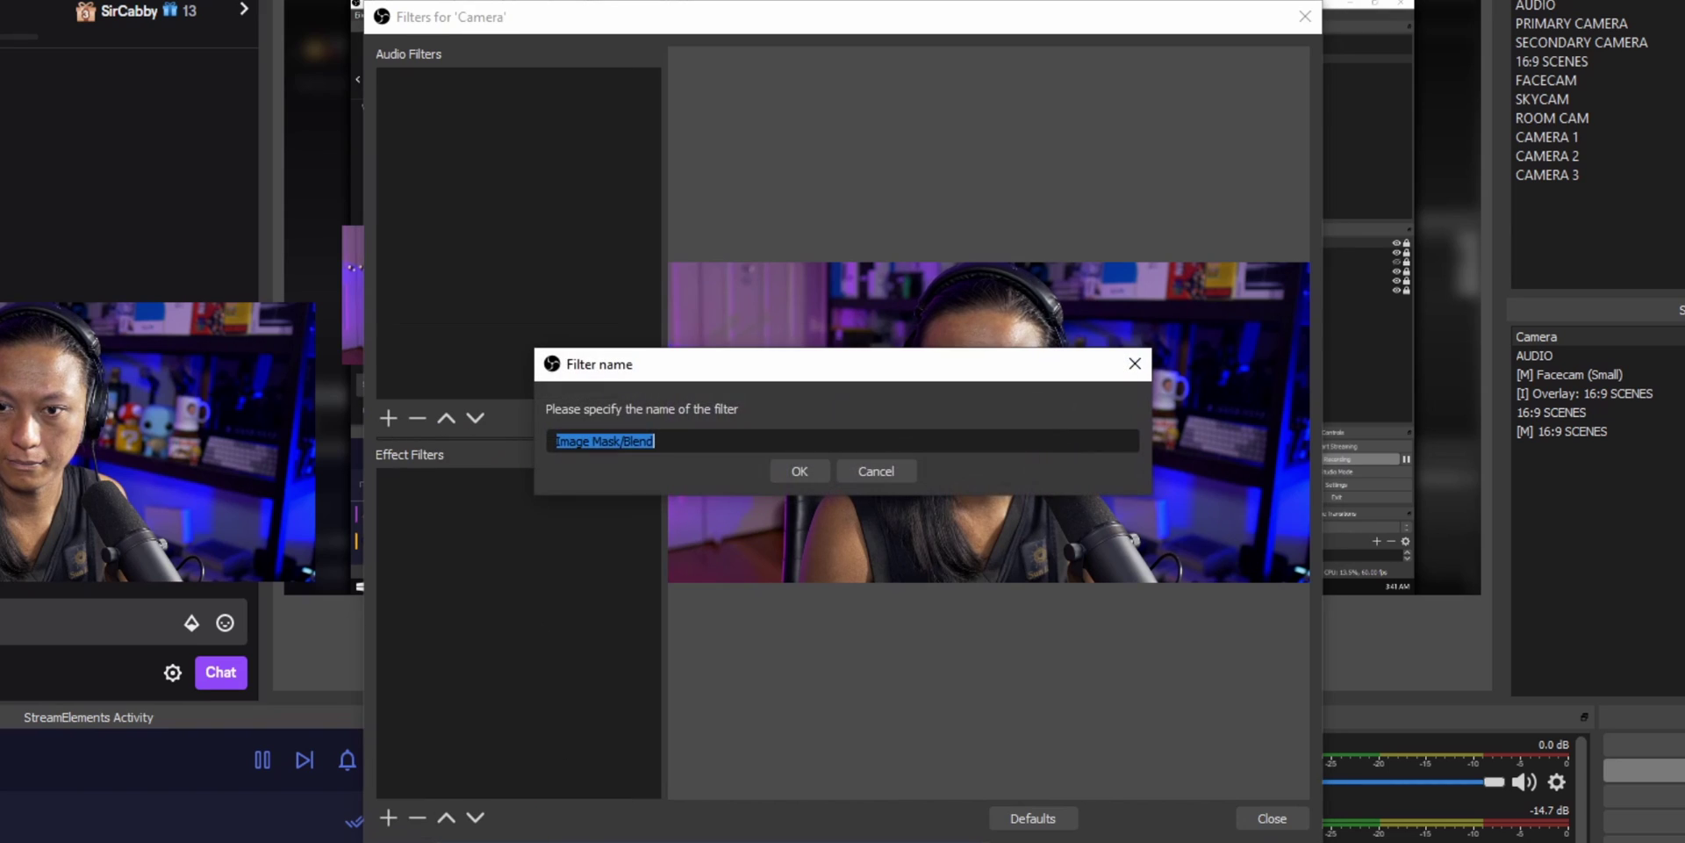
pyautogui.press('Return')
# Set the mask filter's type to Alpha Mask (Alpha Channel) and load mask.png from the animate folder as its image
pyautogui.click(1287, 545)
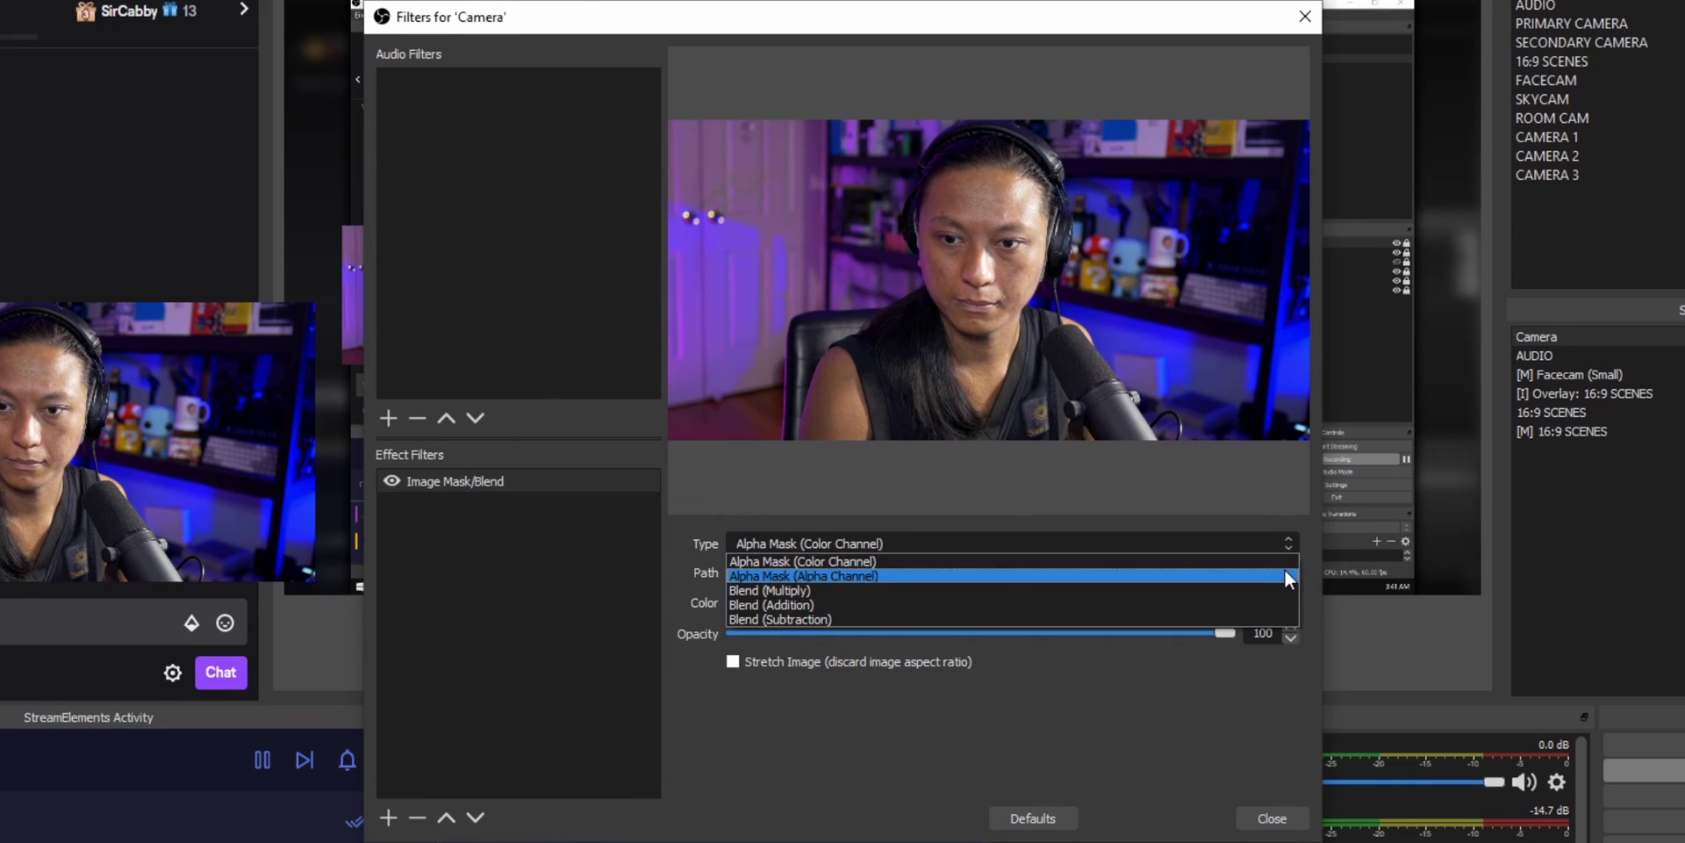
pyautogui.click(1283, 571)
pyautogui.click(1257, 572)
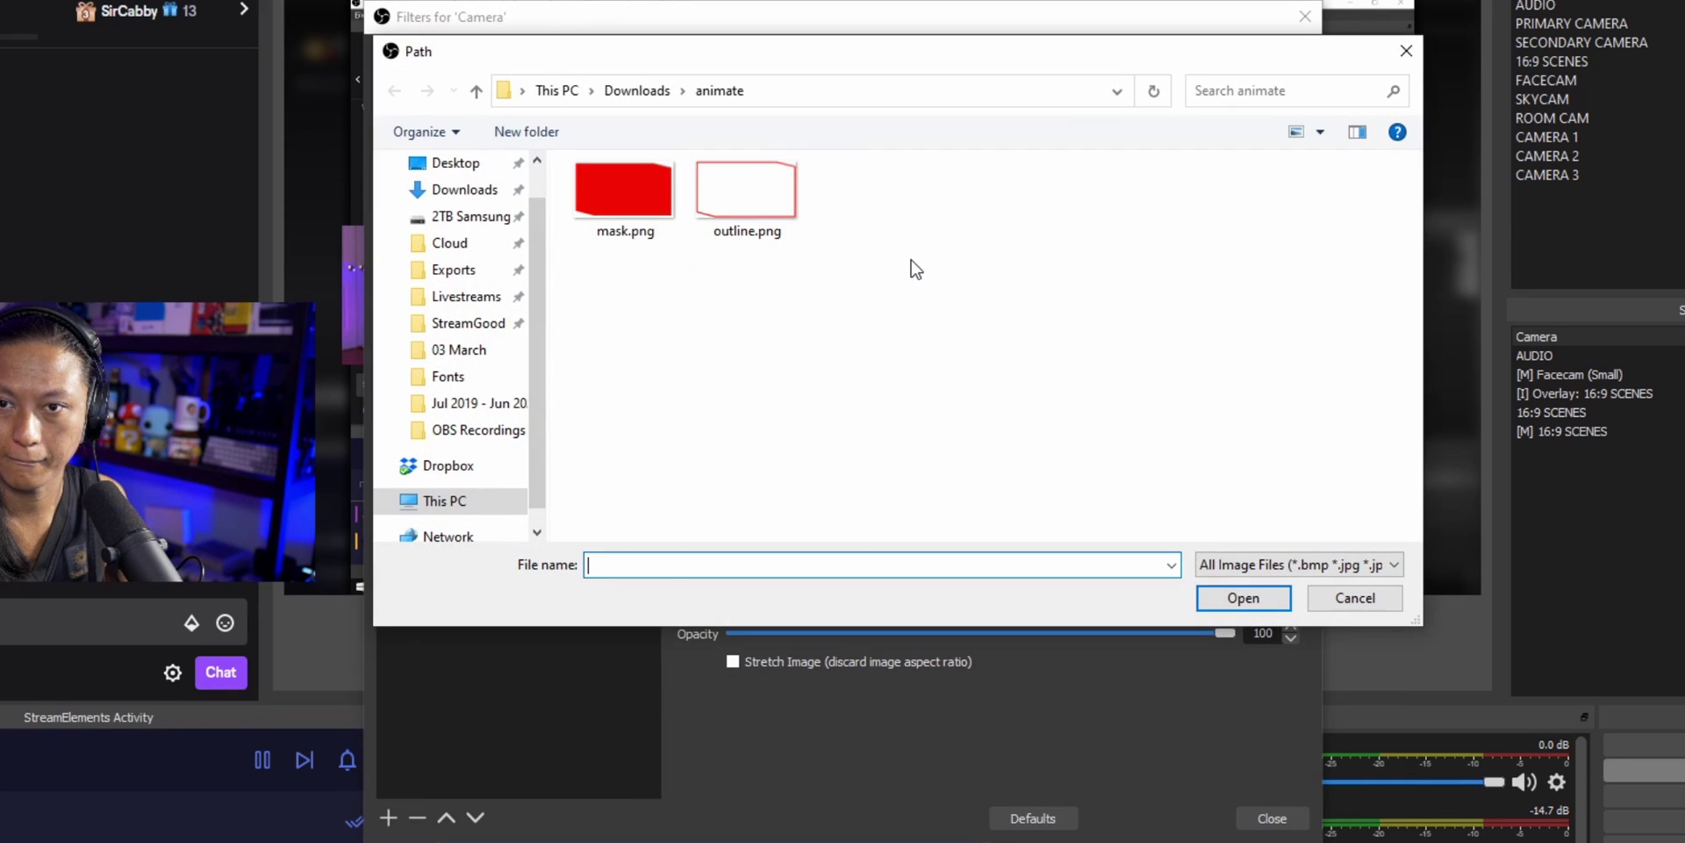
pyautogui.doubleClick(611, 224)
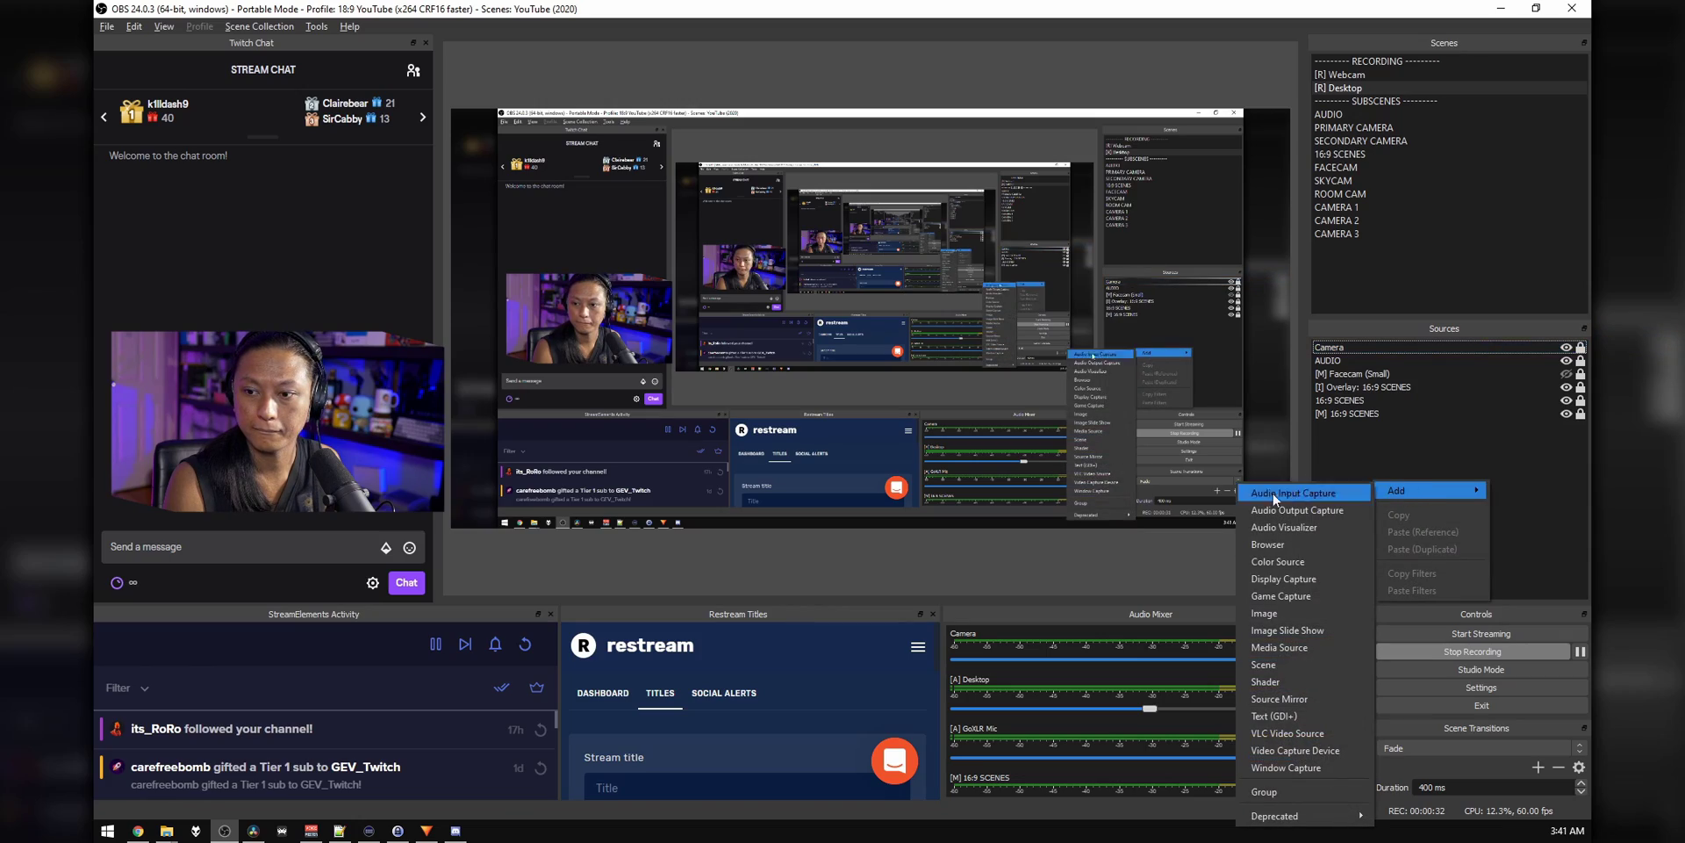
# Add a media source named Border and load border.webm from the animate folder as its local file
pyautogui.click(1289, 649)
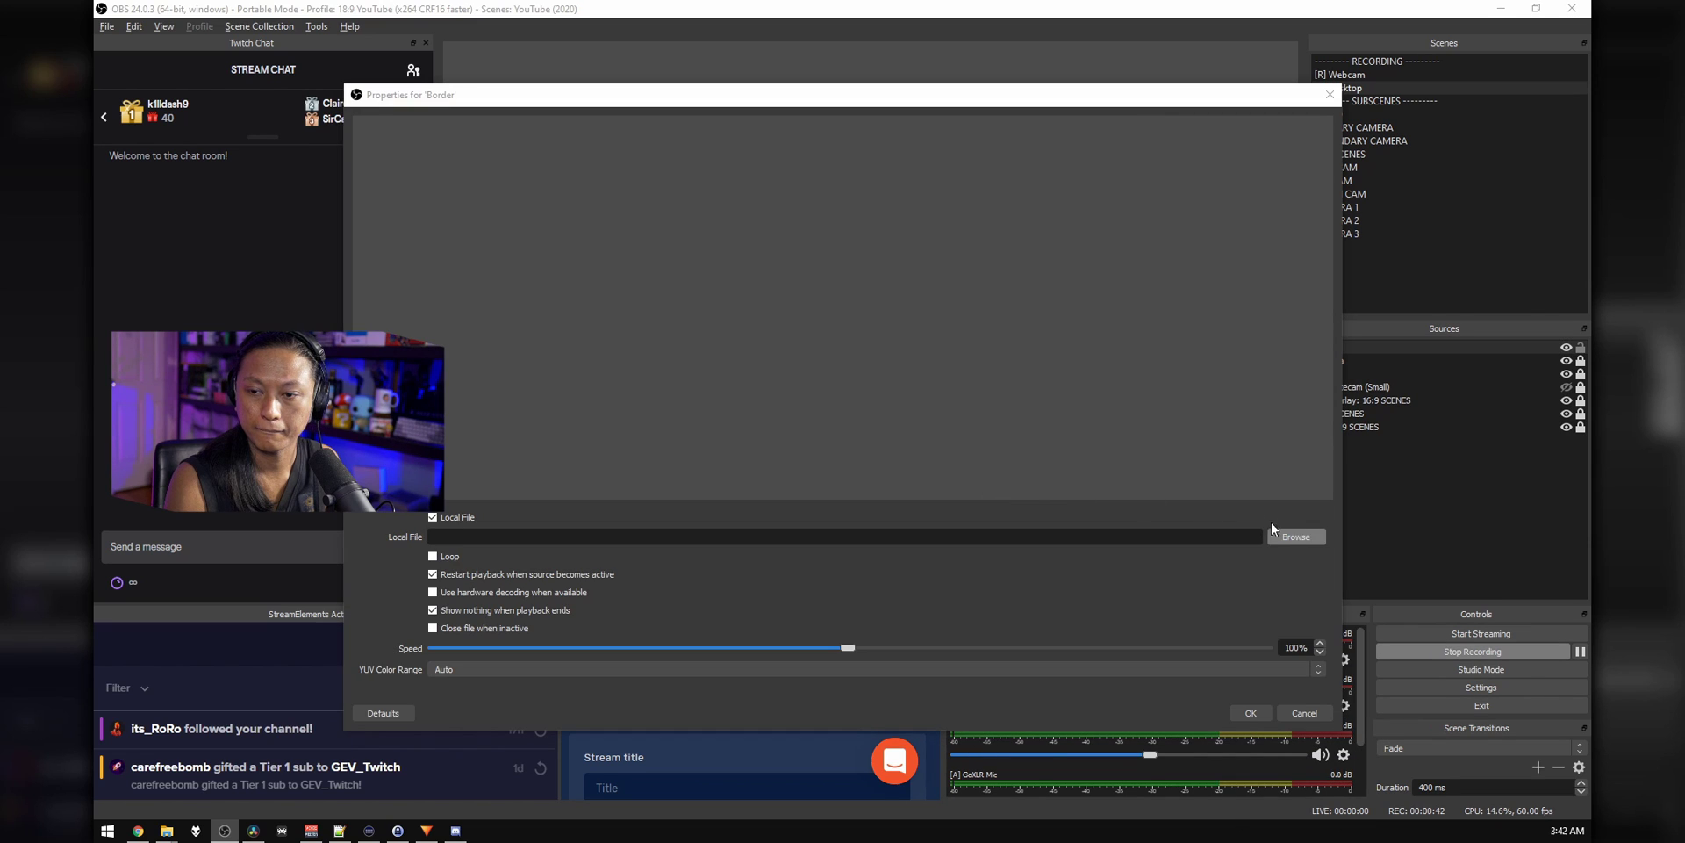
pyautogui.click(1295, 536)
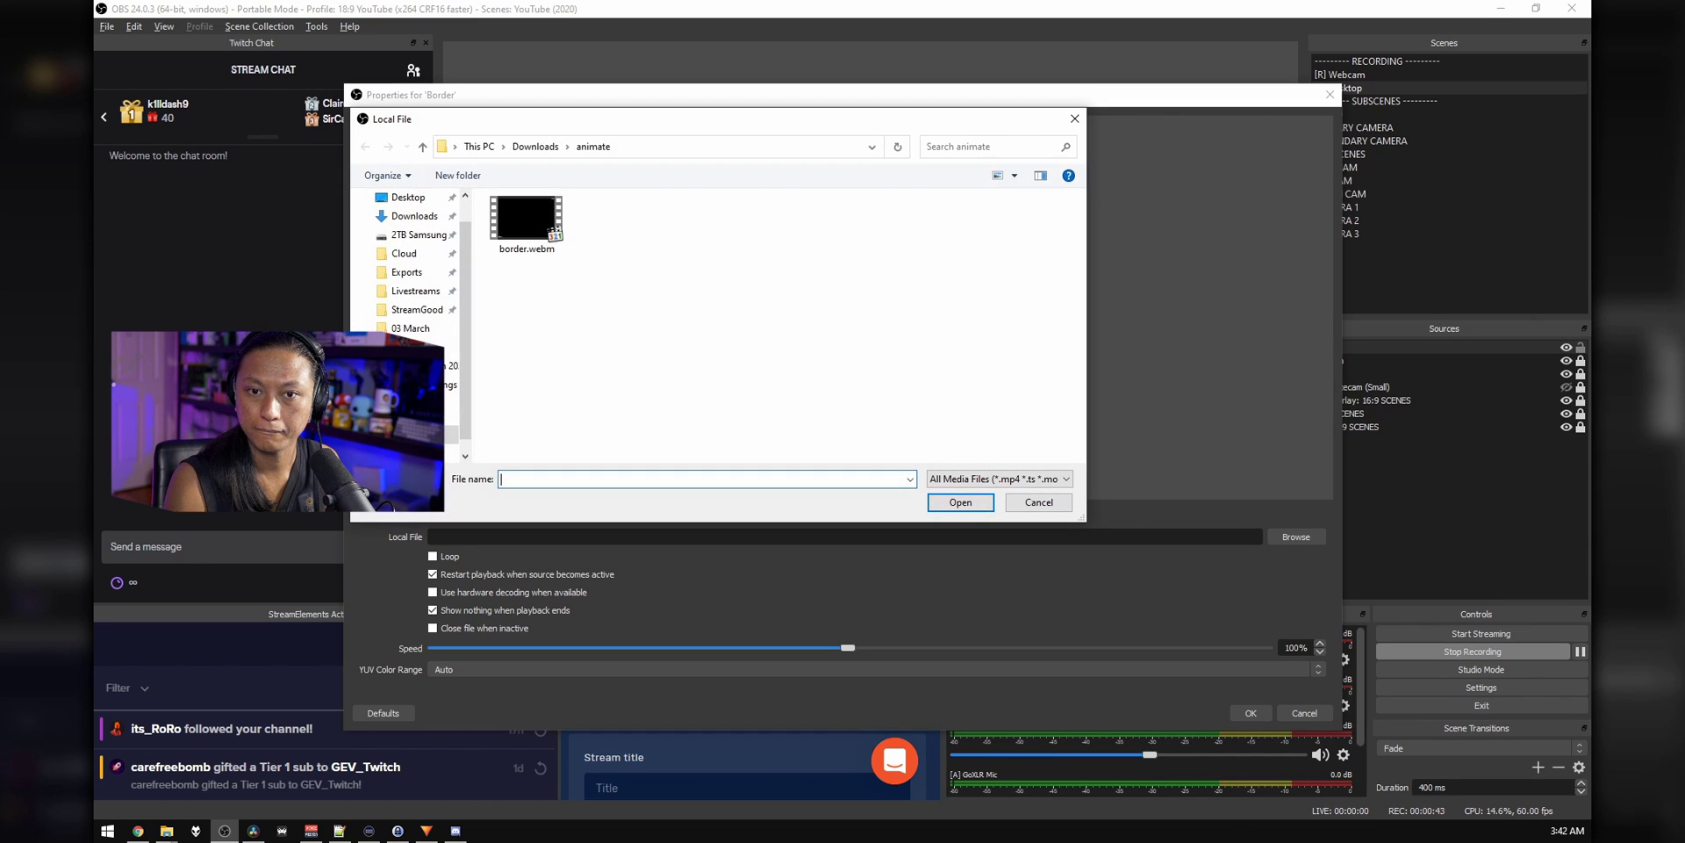
pyautogui.doubleClick(513, 239)
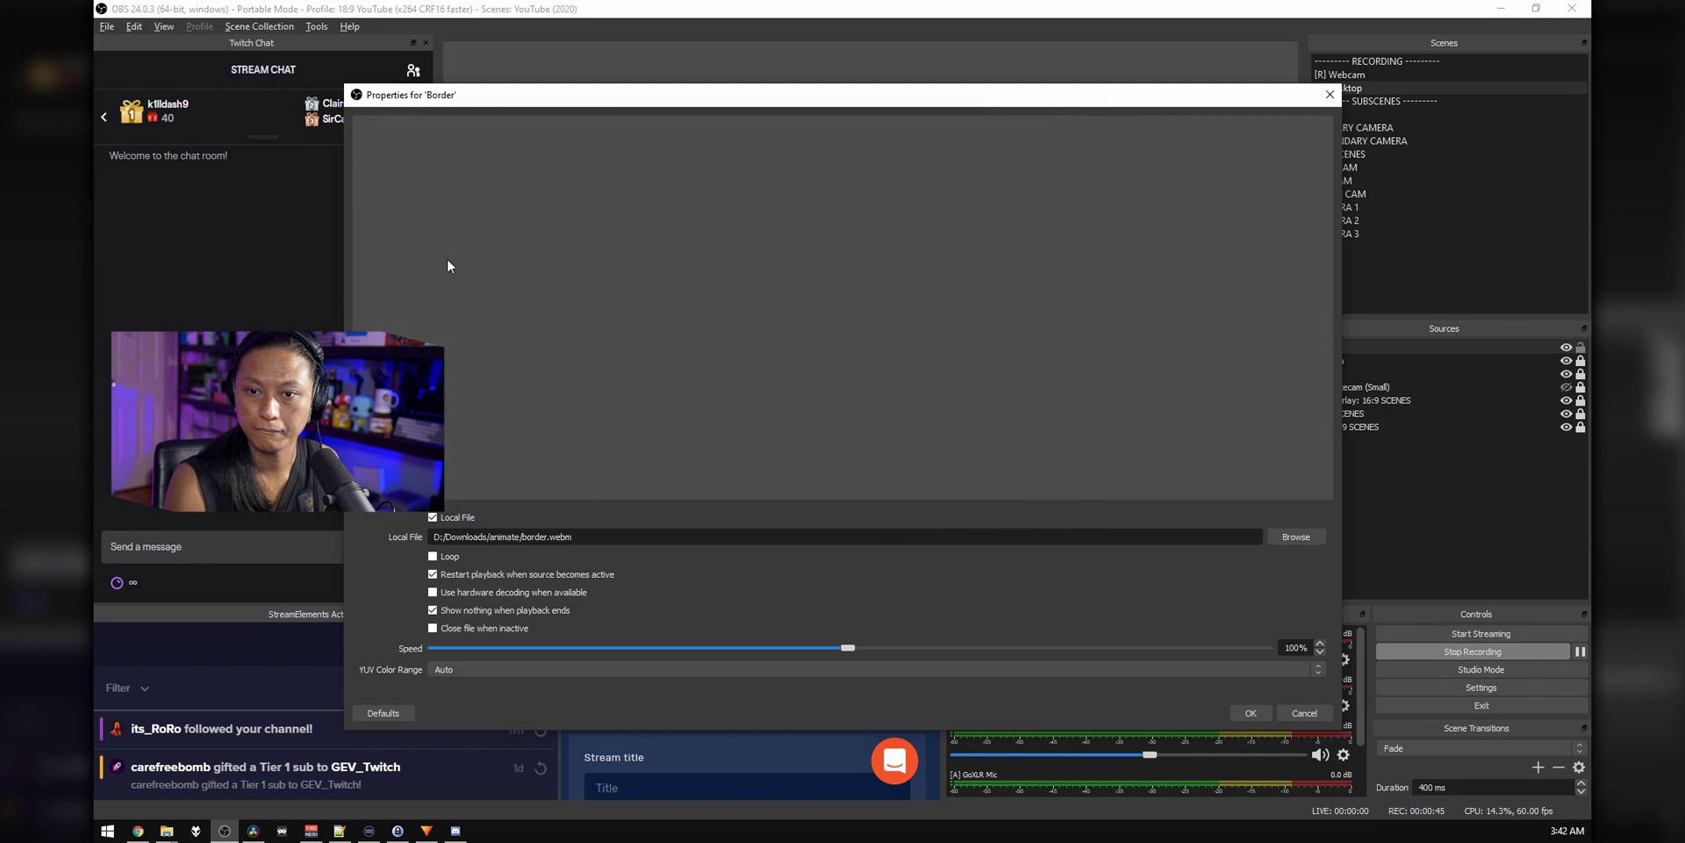